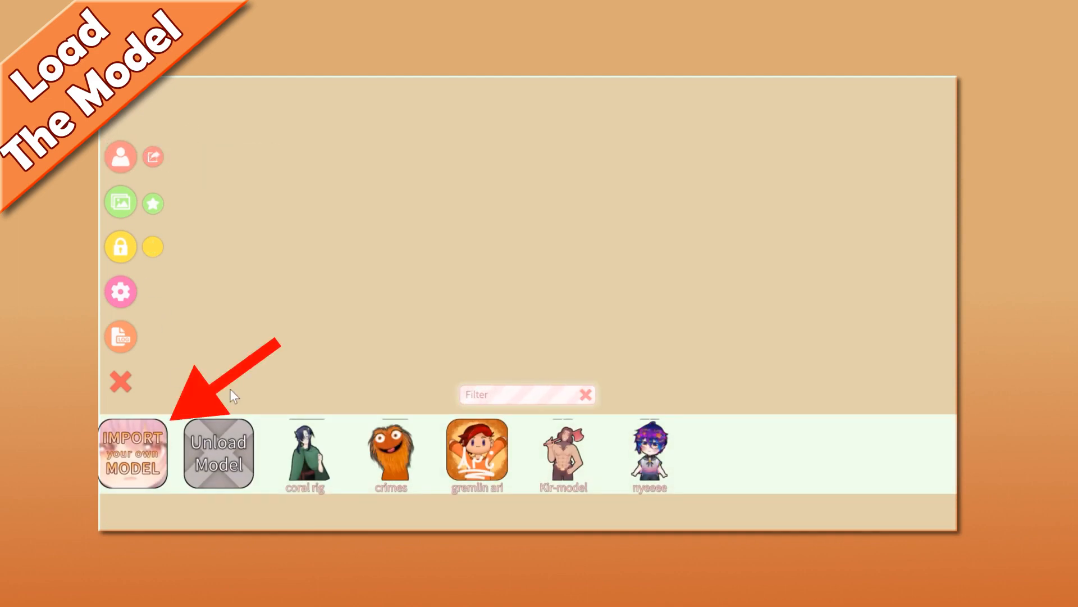
Step: Start importing a custom model and create a folder named Ari inside the Live2DModels folder
{"action": "left_click", "coordinate": [134, 447]}
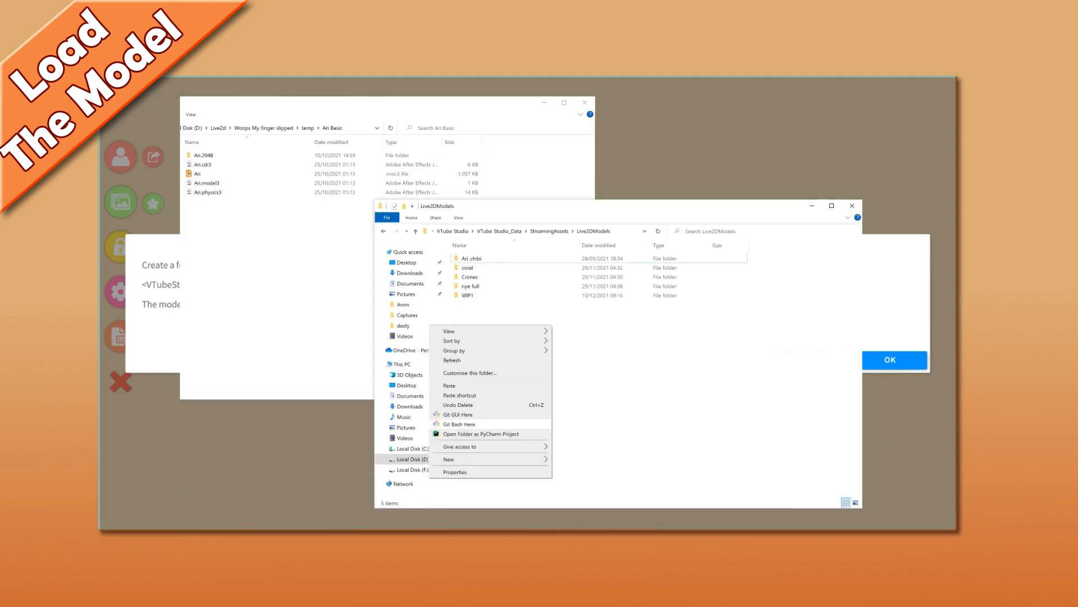
{"action": "mouse_move", "coordinate": [460, 452]}
{"action": "left_click", "coordinate": [584, 349]}
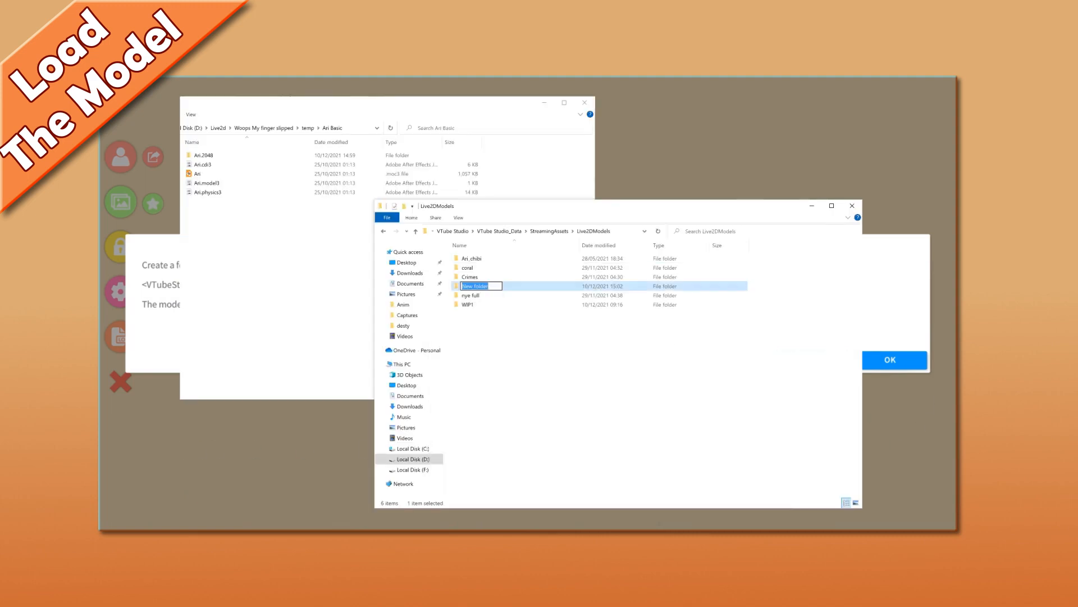
{"action": "type", "text": "Ari"}
{"action": "key", "text": "Return"}
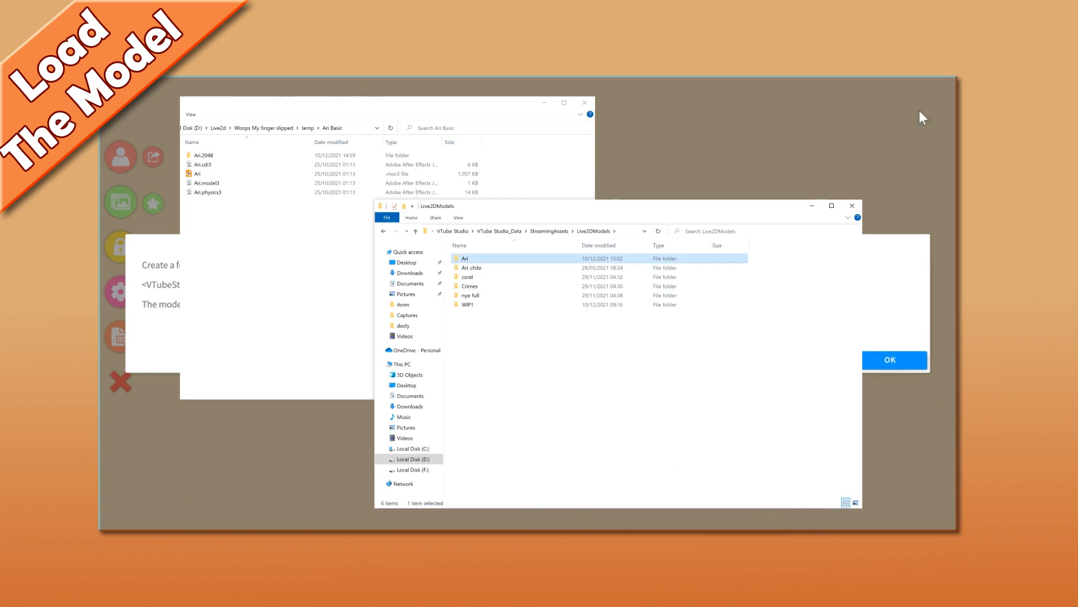
Step: Transfer all model files from the Ari Basic folder into the new Ari folder and close the import instructions
{"action": "key", "text": "alt+Tab"}
{"action": "left_click_drag", "start_coordinate": [394, 213], "coordinate": [281, 152]}
{"action": "left_click_drag", "start_coordinate": [337, 191], "coordinate": [634, 259]}
{"action": "left_click", "coordinate": [897, 362]}
{"action": "double_click", "coordinate": [465, 259]}
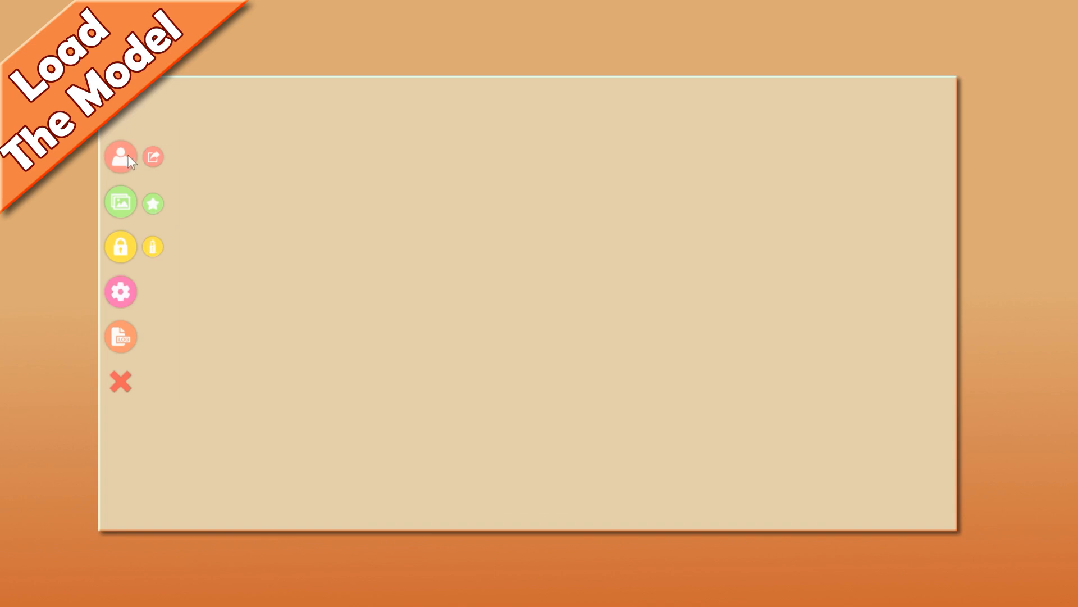
Step: Load the Ari model, decline its Auto-Setup and close the background colour picker
{"action": "left_click", "coordinate": [128, 156]}
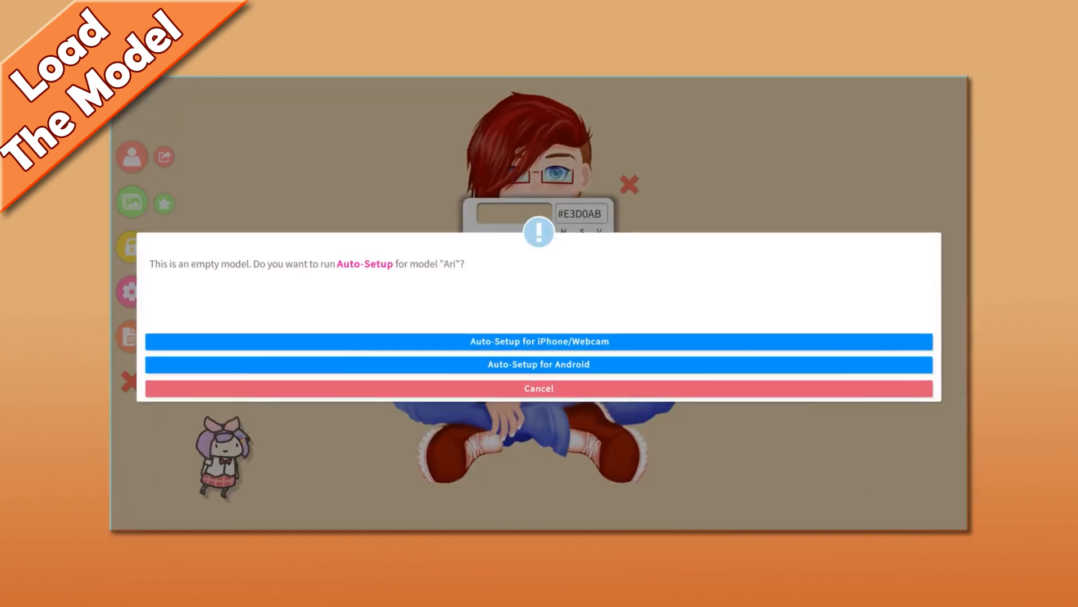
{"action": "left_click", "coordinate": [408, 388]}
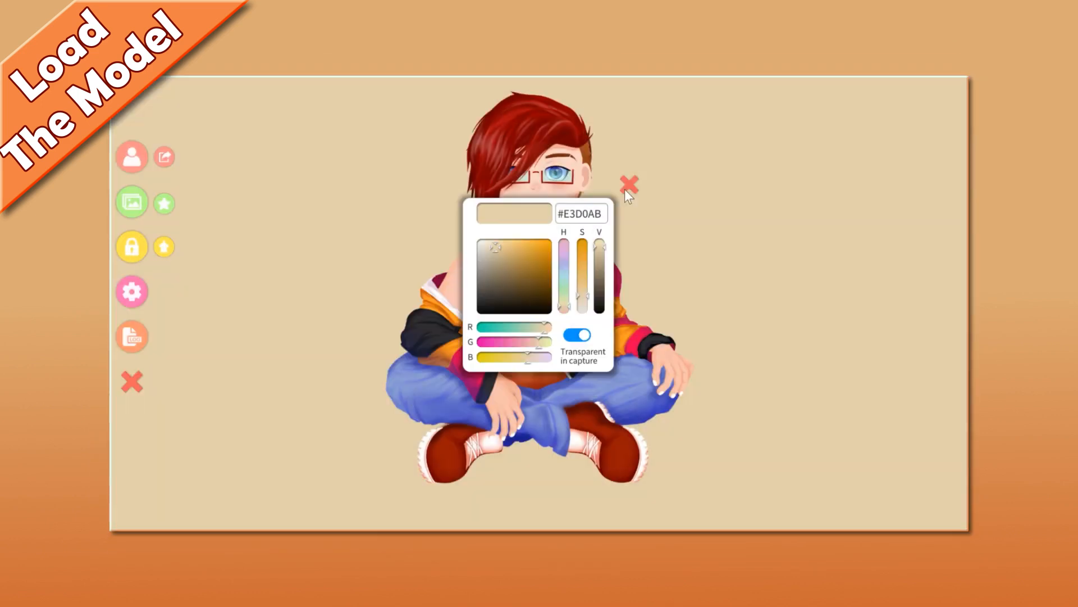
{"action": "left_click", "coordinate": [627, 186]}
Step: Reload the Ari model from the model list and decline Auto-Setup again
{"action": "left_click", "coordinate": [123, 153]}
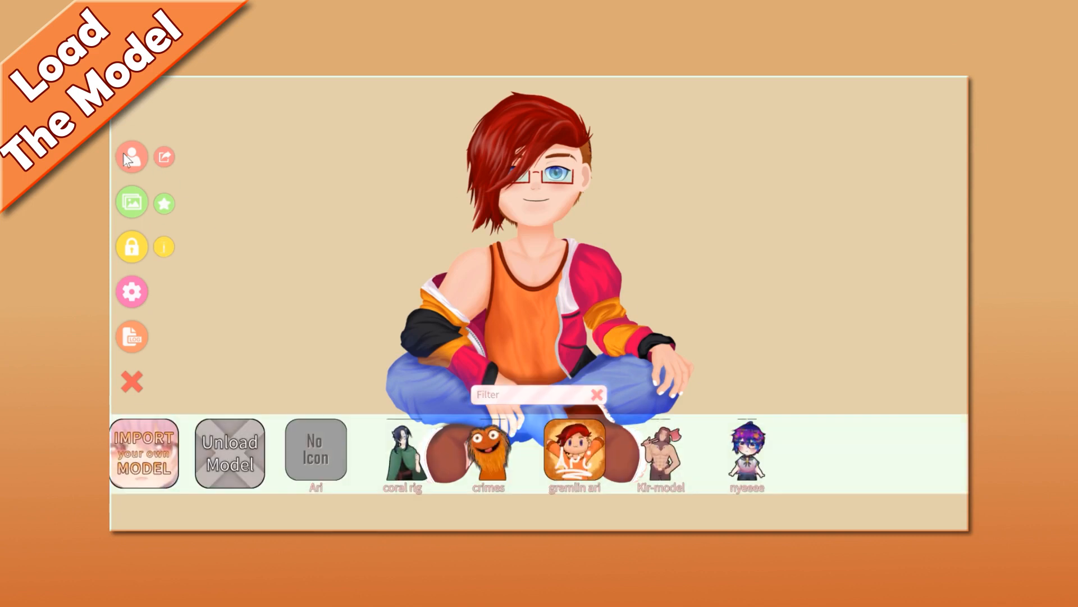
{"action": "left_click", "coordinate": [317, 454]}
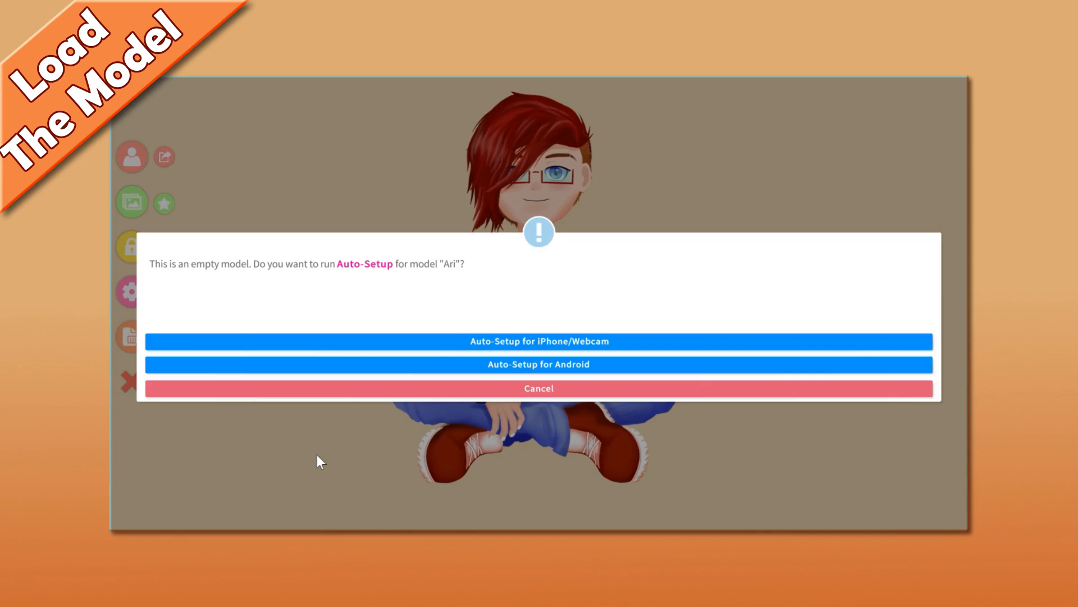
{"action": "left_click", "coordinate": [344, 386]}
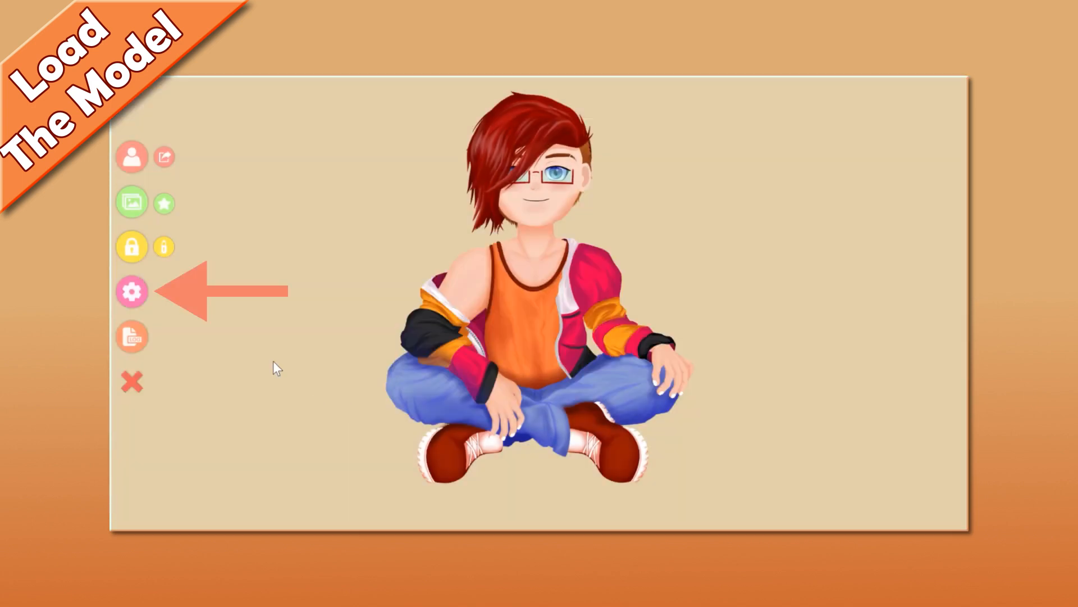
Step: Run the iPhone/Webcam auto setup from the Ari model's settings and accept creating the default parameters
{"action": "left_click", "coordinate": [130, 291]}
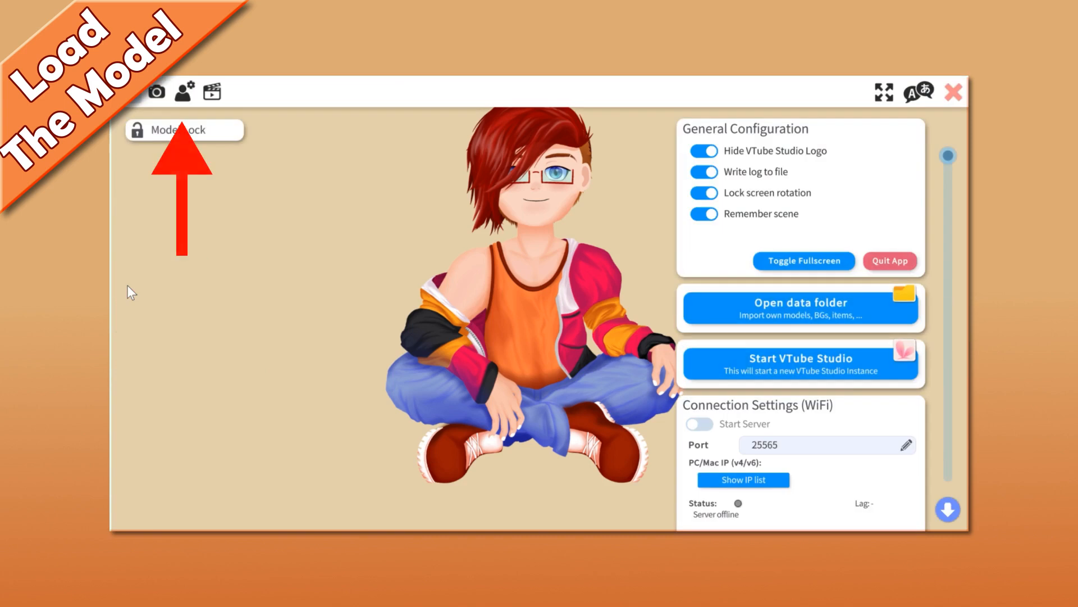
{"action": "left_click", "coordinate": [180, 99]}
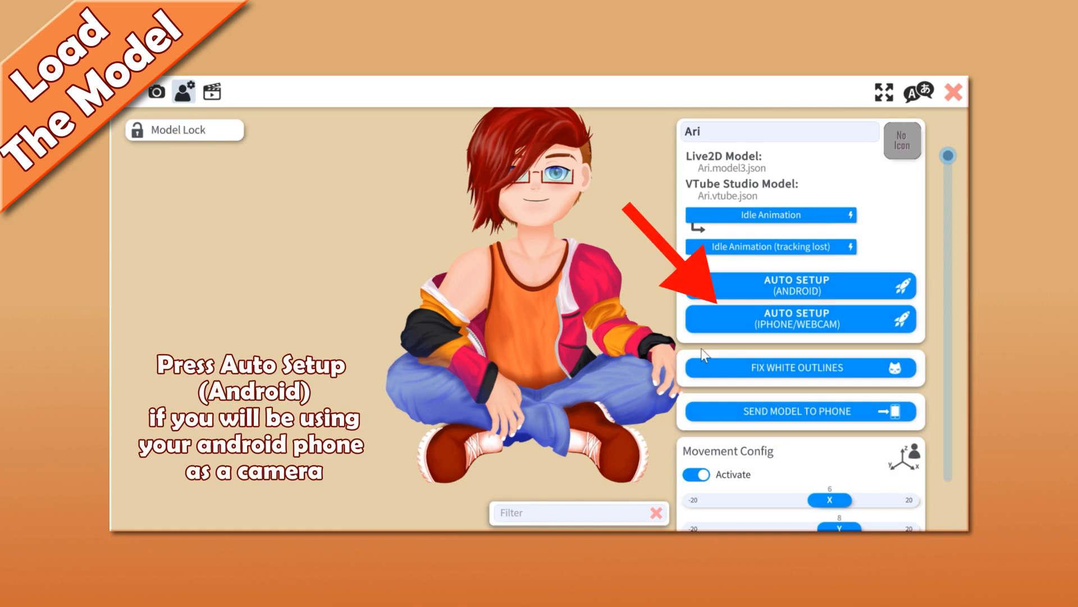
{"action": "left_click", "coordinate": [723, 325]}
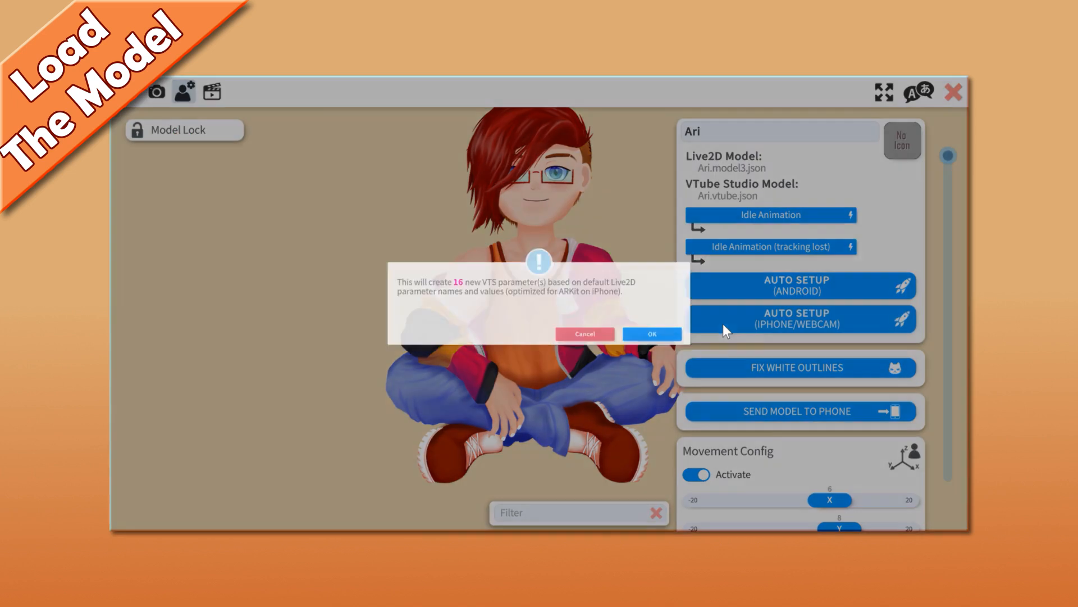
{"action": "left_click", "coordinate": [660, 339]}
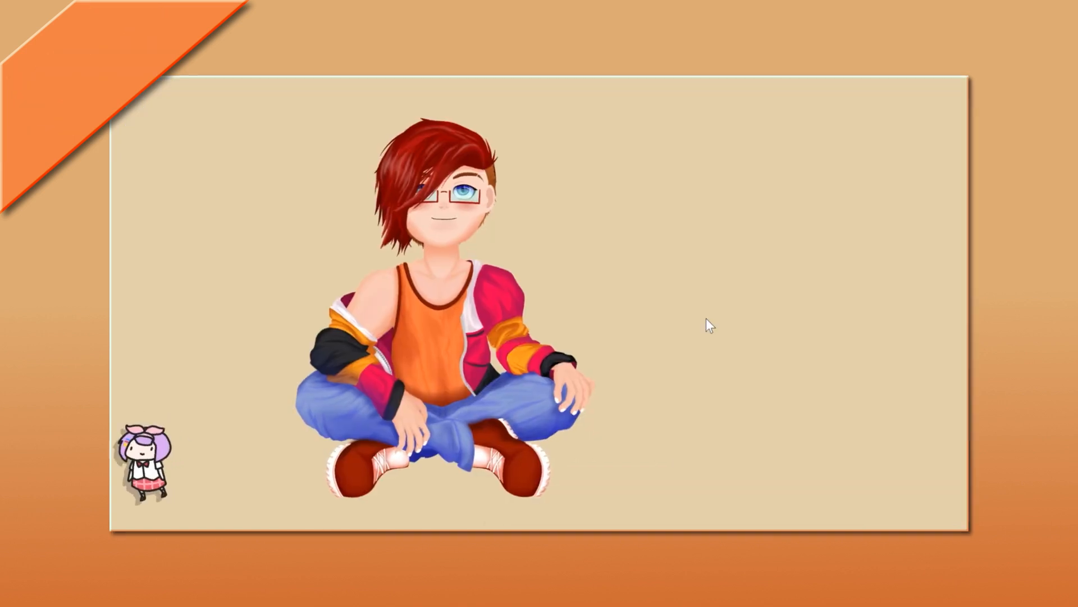
Step: Reopen the Ari model's settings at the Movement Config section
{"action": "double_click", "coordinate": [706, 318]}
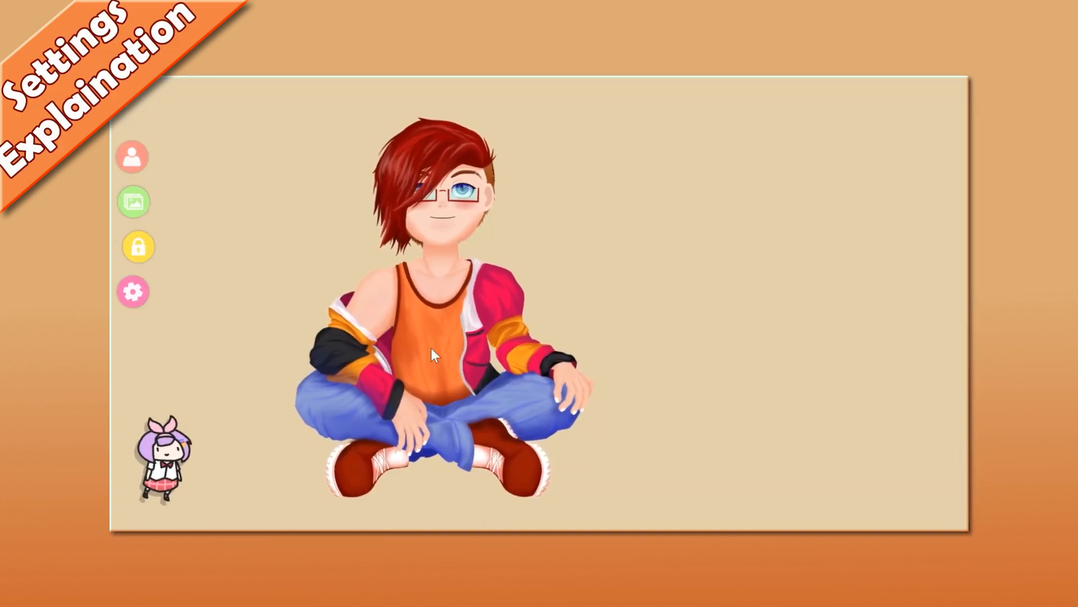
{"action": "left_click", "coordinate": [134, 289]}
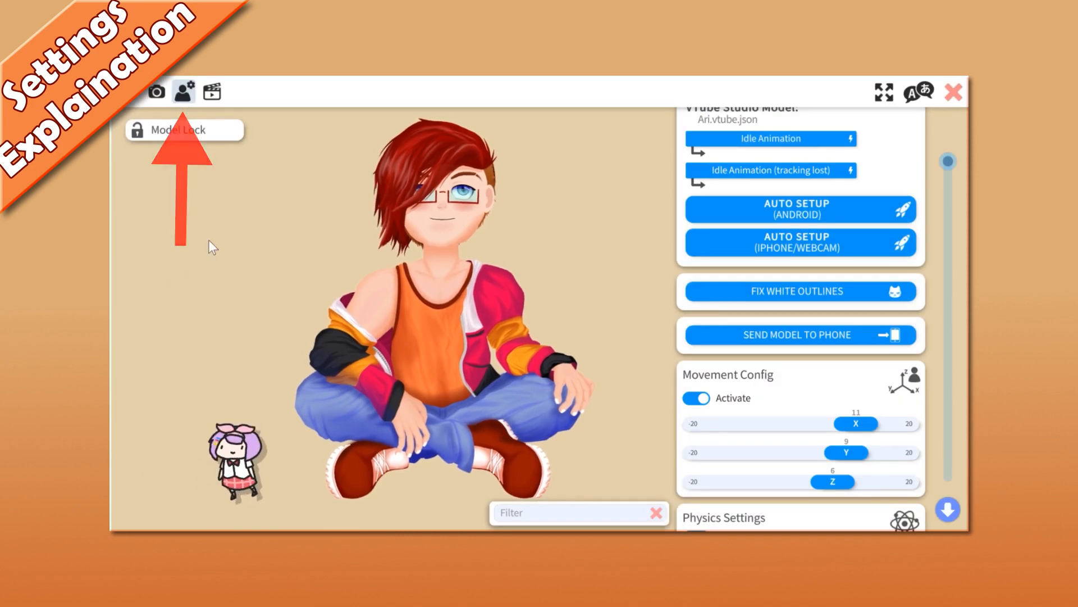
{"action": "scroll", "coordinate": [915, 386], "scroll_direction": "down", "scroll_amount": 3}
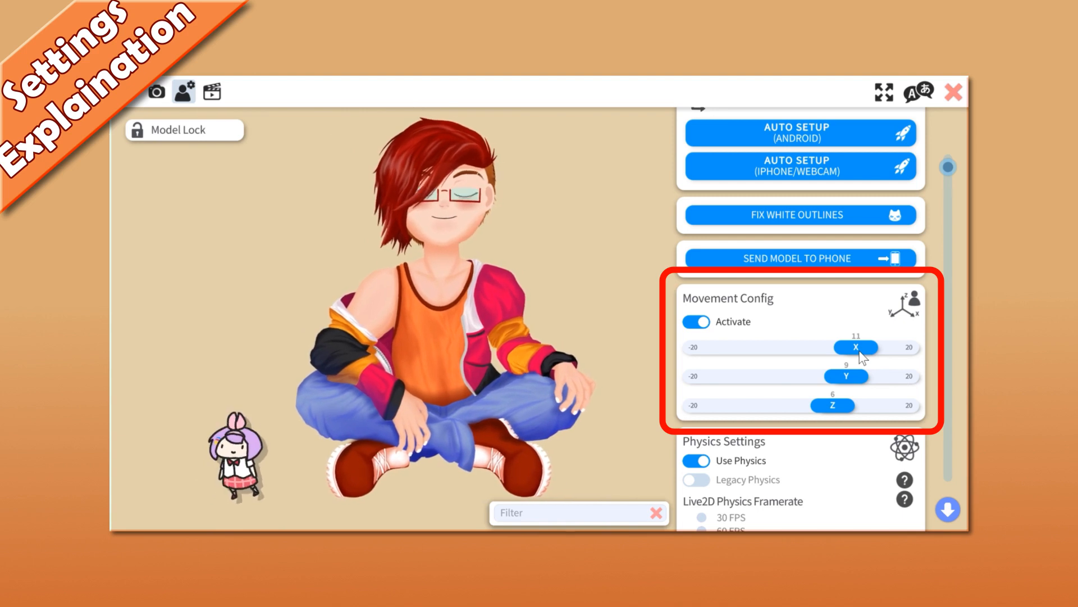
Step: Try the X movement strength at 20, 1 and -20 in the Movement Config
{"action": "left_click_drag", "start_coordinate": [860, 351], "coordinate": [911, 357]}
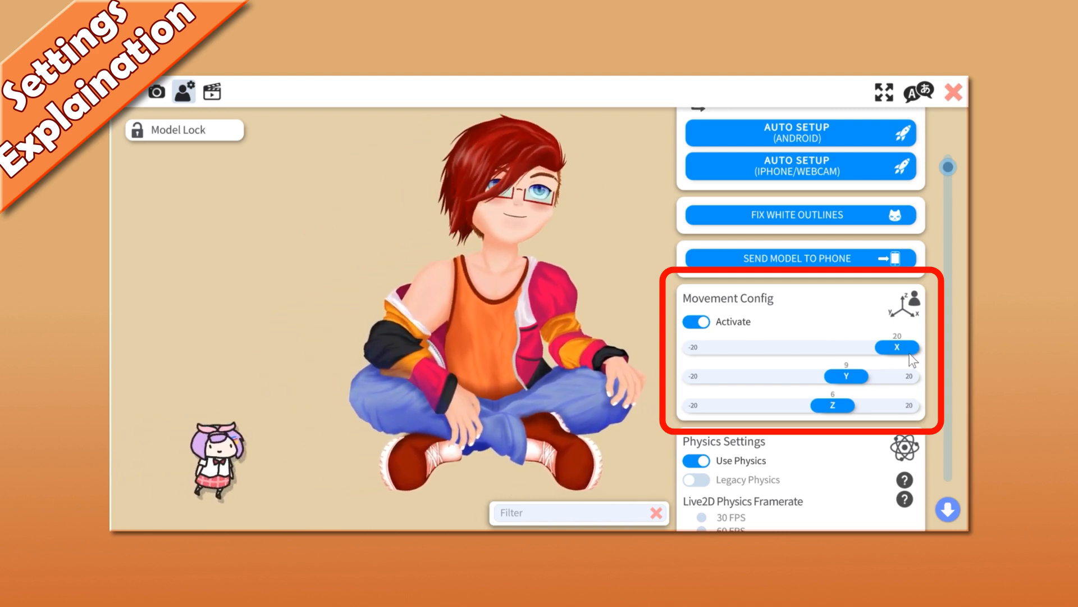
{"action": "left_click_drag", "start_coordinate": [901, 355], "coordinate": [808, 359]}
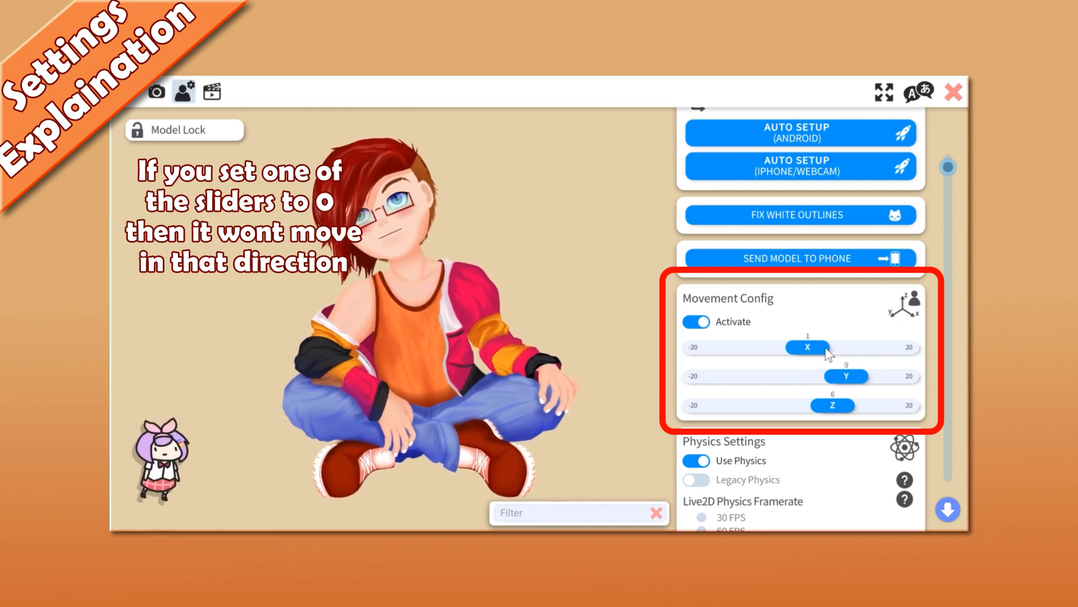
{"action": "left_click_drag", "start_coordinate": [821, 357], "coordinate": [727, 358]}
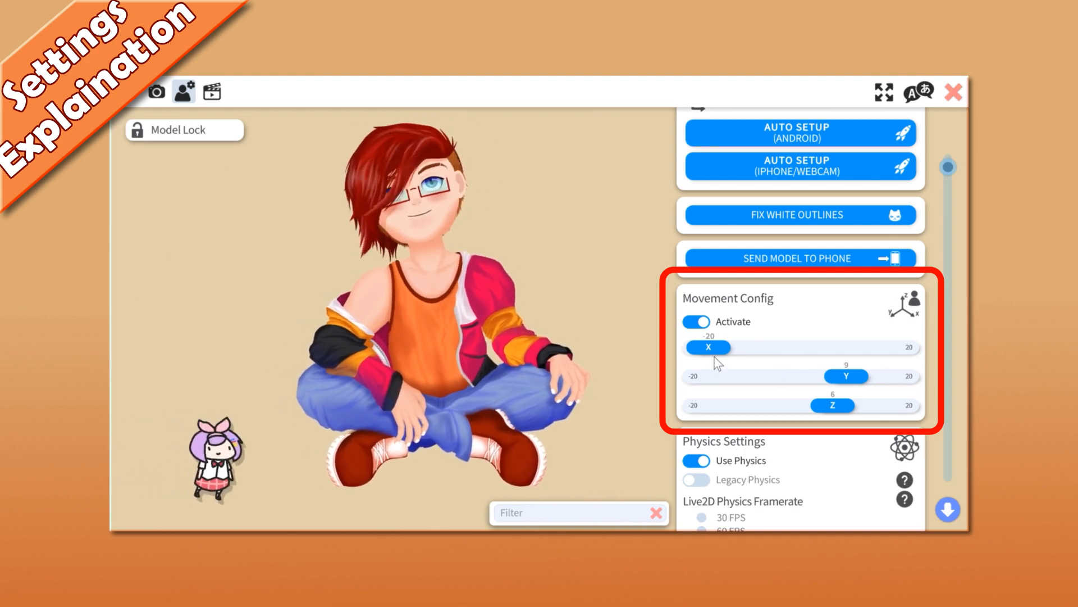
Step: Set the model's movement strengths to X 5, Y 11 and Z 20, and deactivate the Movement Config
{"action": "left_click_drag", "start_coordinate": [729, 352], "coordinate": [907, 386]}
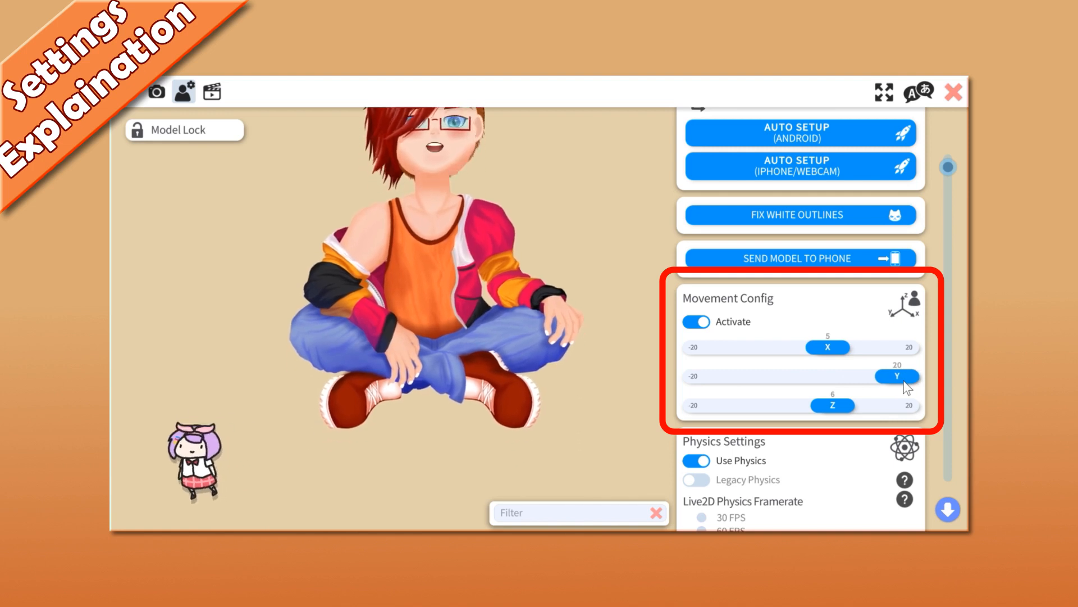
{"action": "left_click_drag", "start_coordinate": [902, 382], "coordinate": [924, 417]}
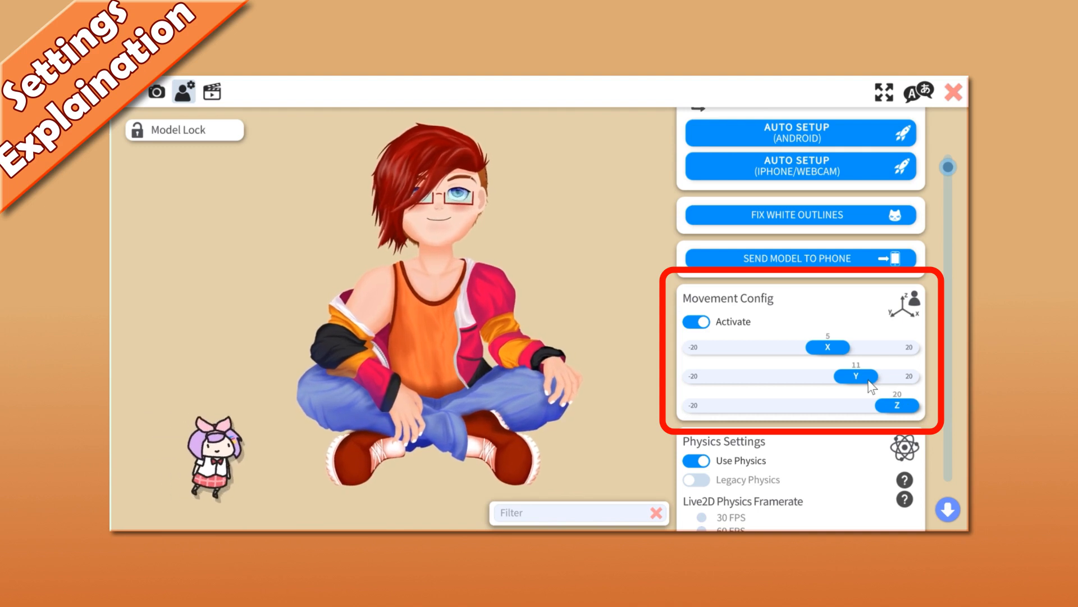
{"action": "left_click", "coordinate": [696, 326]}
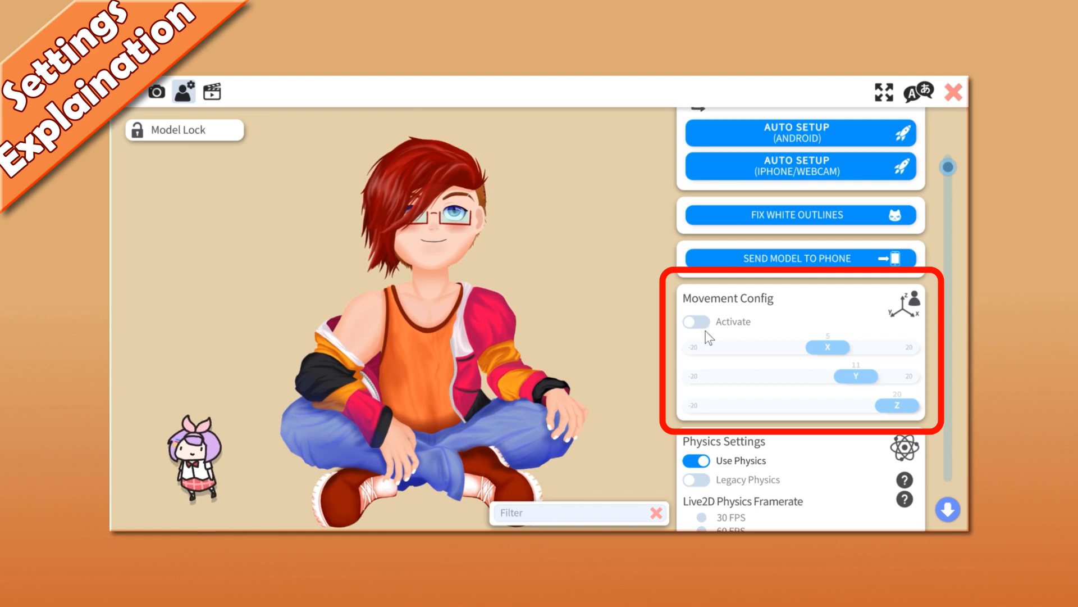
Step: Try the Physics Strength at 68 and 100, and return it to the default of 50
{"action": "scroll", "coordinate": [826, 323], "scroll_direction": "down", "scroll_amount": 3}
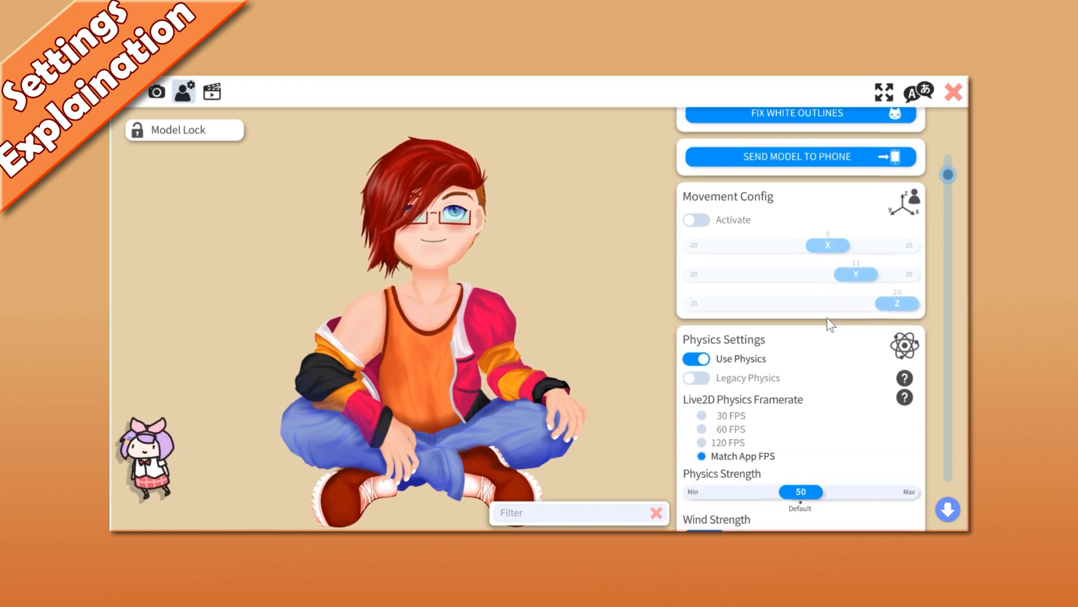
{"action": "scroll", "coordinate": [831, 325], "scroll_direction": "down", "scroll_amount": 3}
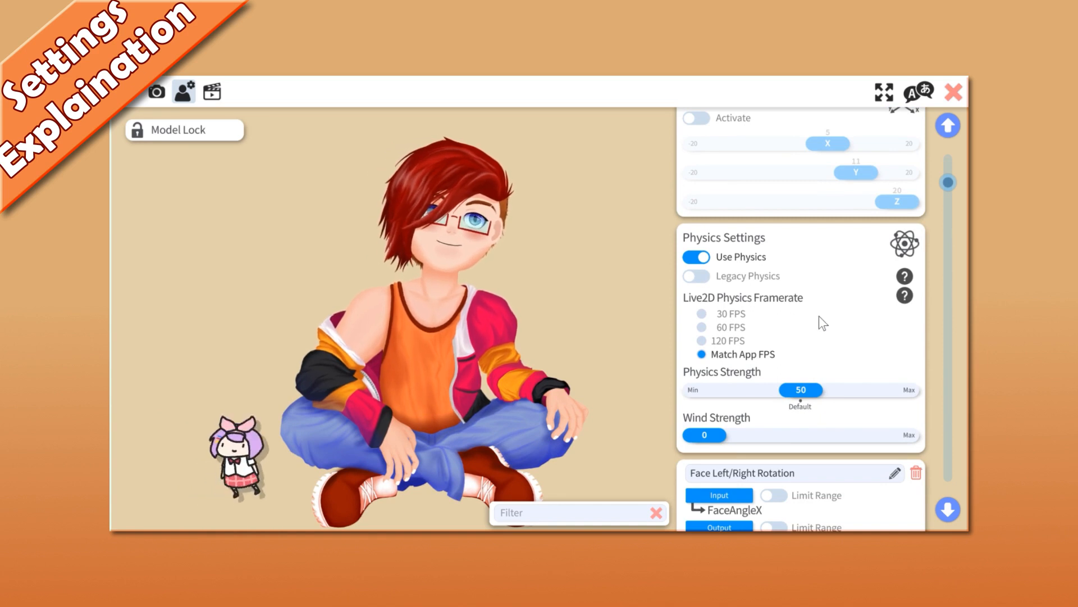
{"action": "scroll", "coordinate": [817, 317], "scroll_direction": "down", "scroll_amount": 2}
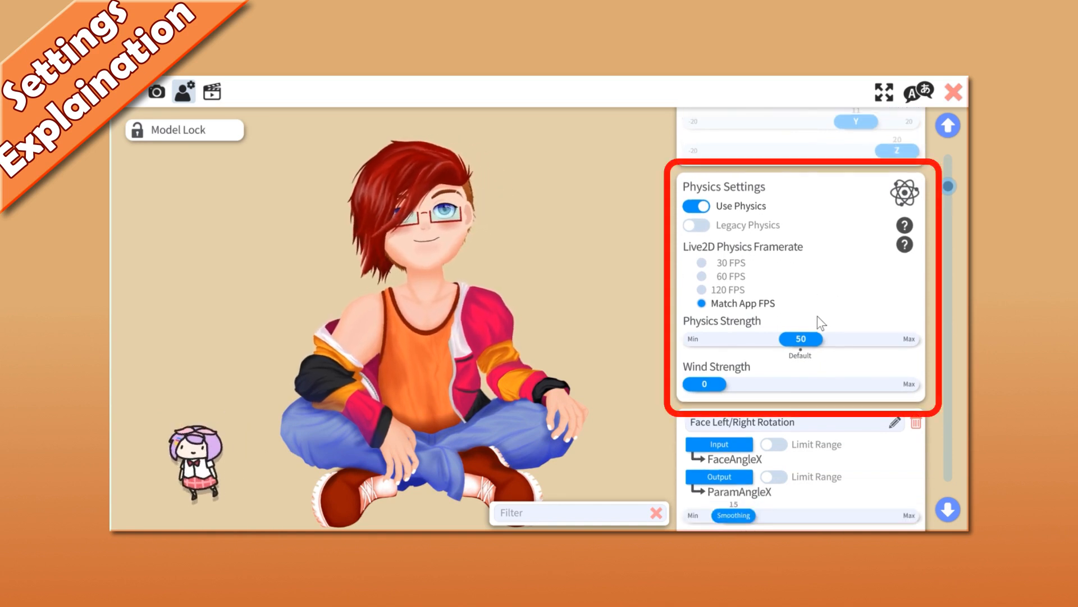
{"action": "left_click_drag", "start_coordinate": [808, 344], "coordinate": [847, 344]}
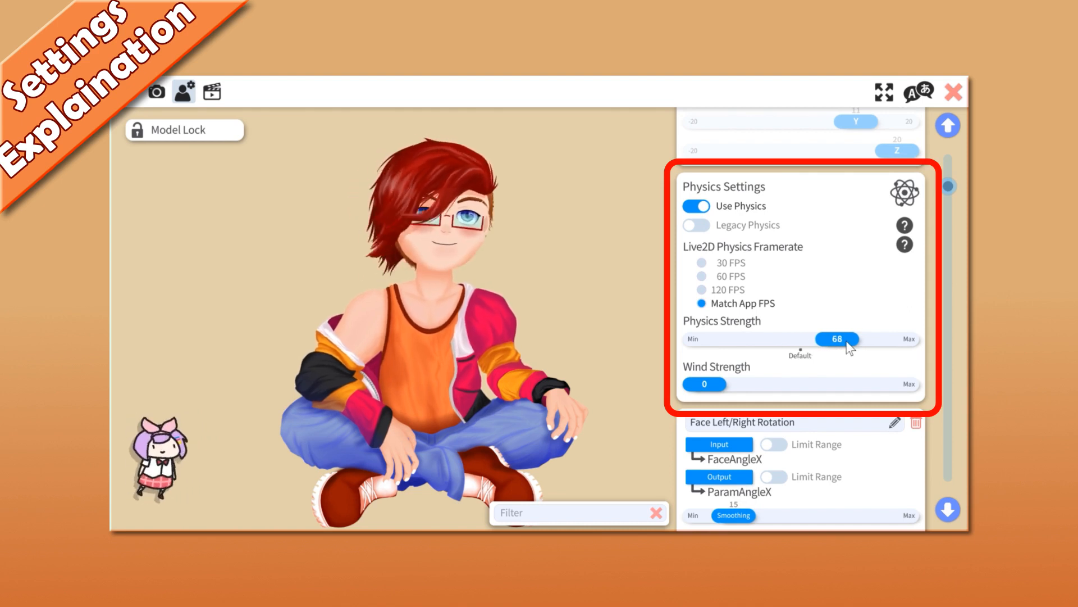
{"action": "left_click_drag", "start_coordinate": [850, 347], "coordinate": [919, 355]}
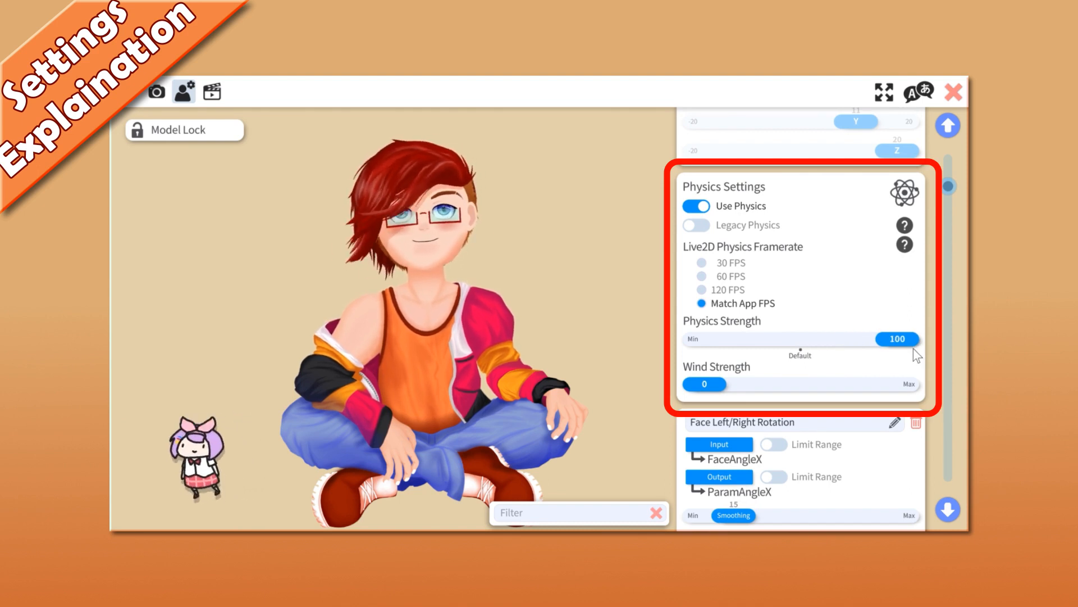
{"action": "left_click_drag", "start_coordinate": [913, 348], "coordinate": [806, 346]}
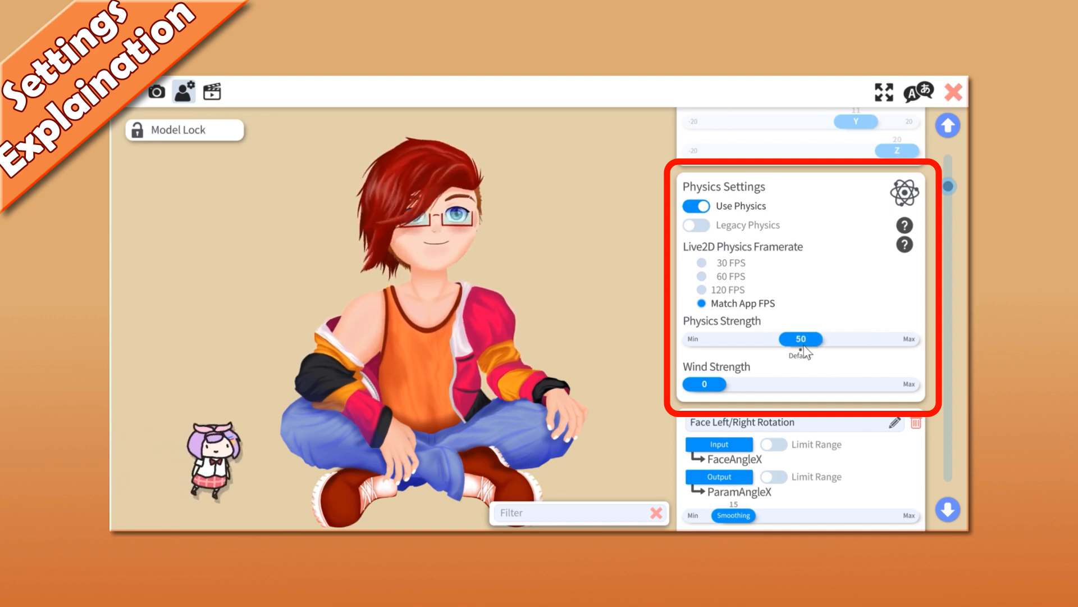
Step: Test the Wind Strength at 48 and 73, and reduce it again
{"action": "left_click_drag", "start_coordinate": [708, 388], "coordinate": [817, 389]}
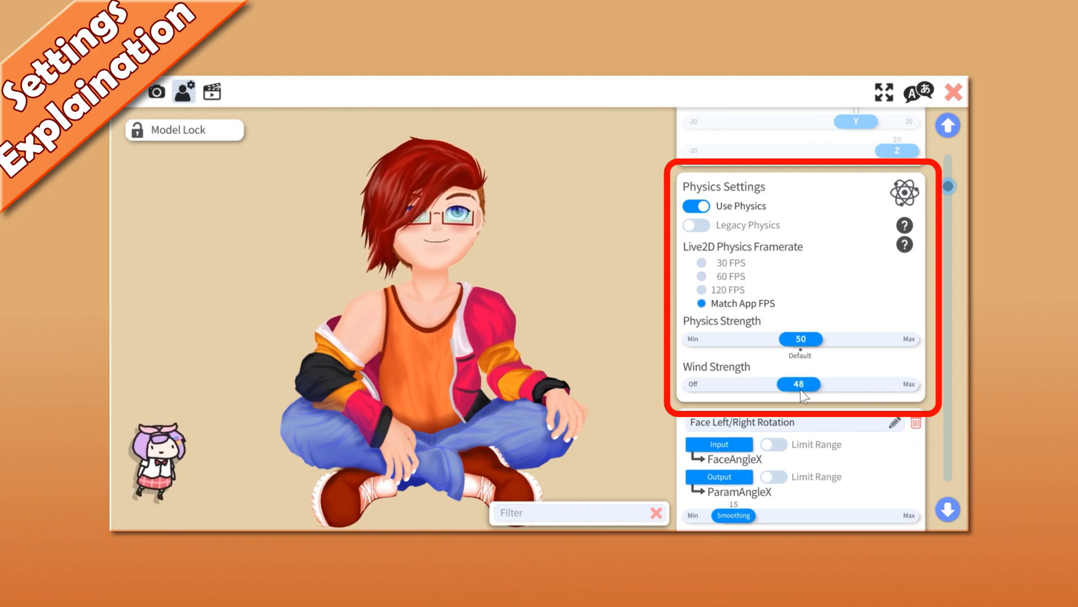
{"action": "left_click_drag", "start_coordinate": [804, 390], "coordinate": [849, 393]}
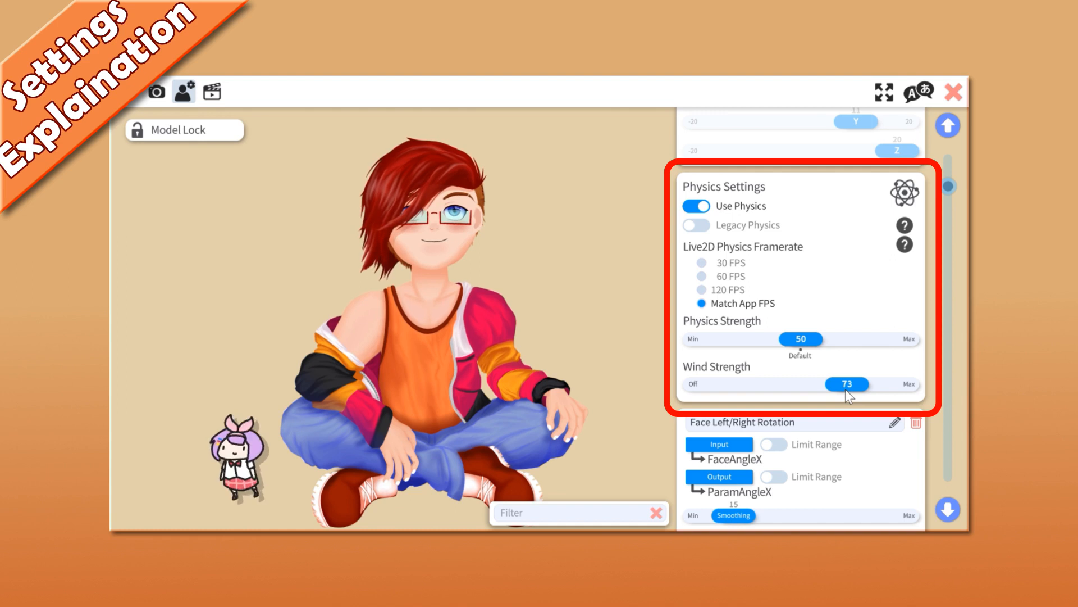
{"action": "left_click_drag", "start_coordinate": [837, 390], "coordinate": [770, 387]}
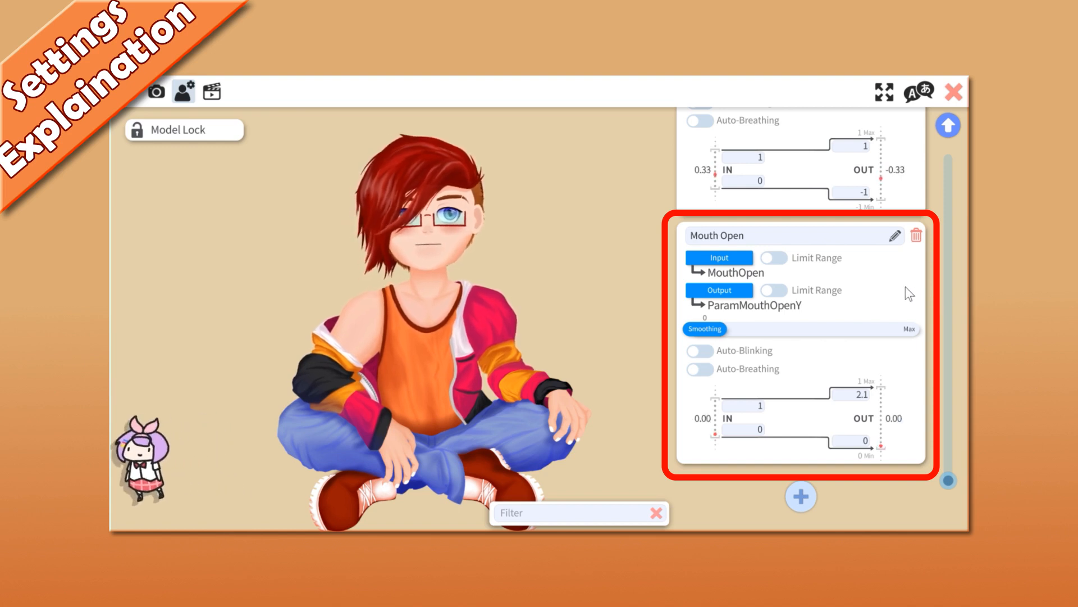
Step: Look through the face tracking parameters available as input for Mouth Open, and leave the selection without choosing one
{"action": "left_click", "coordinate": [740, 259]}
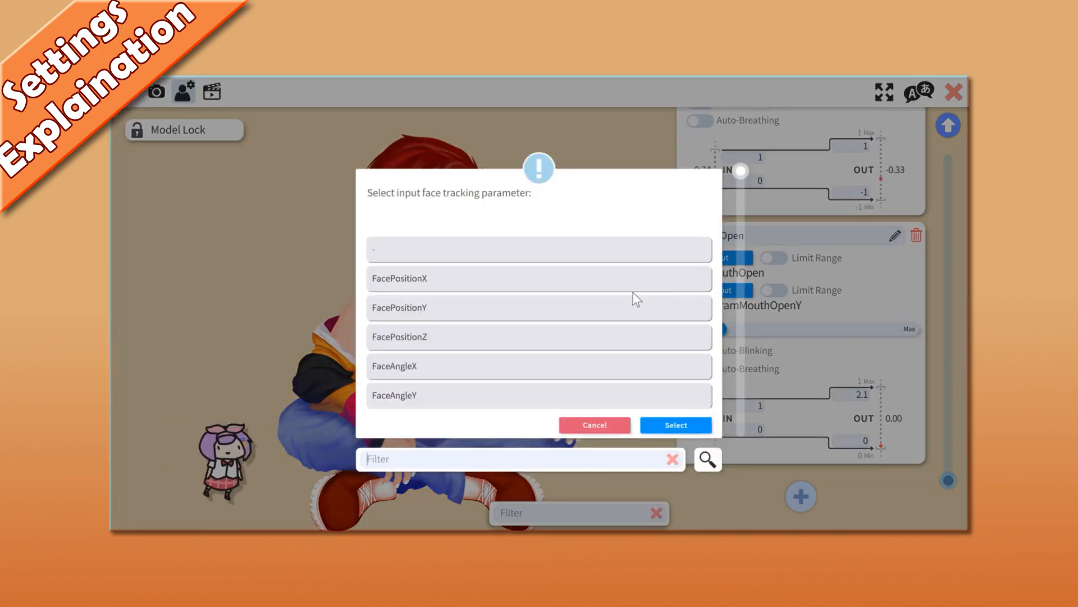
{"action": "scroll", "coordinate": [637, 299], "scroll_direction": "down", "scroll_amount": 3}
{"action": "scroll", "coordinate": [636, 298], "scroll_direction": "down", "scroll_amount": 5}
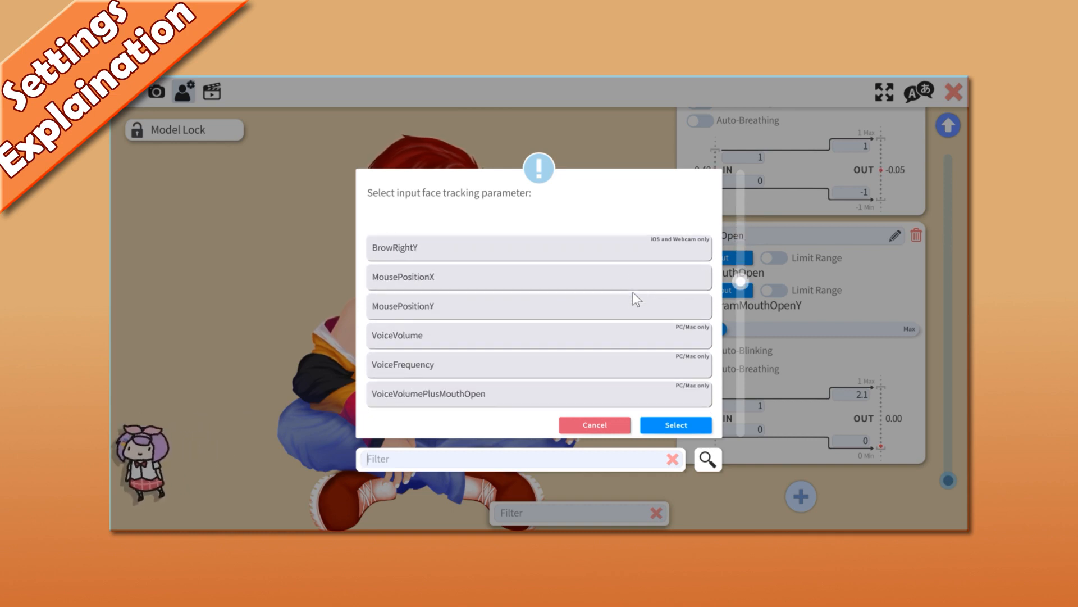
{"action": "scroll", "coordinate": [637, 298], "scroll_direction": "down", "scroll_amount": 3}
{"action": "scroll", "coordinate": [637, 298], "scroll_direction": "down", "scroll_amount": 6}
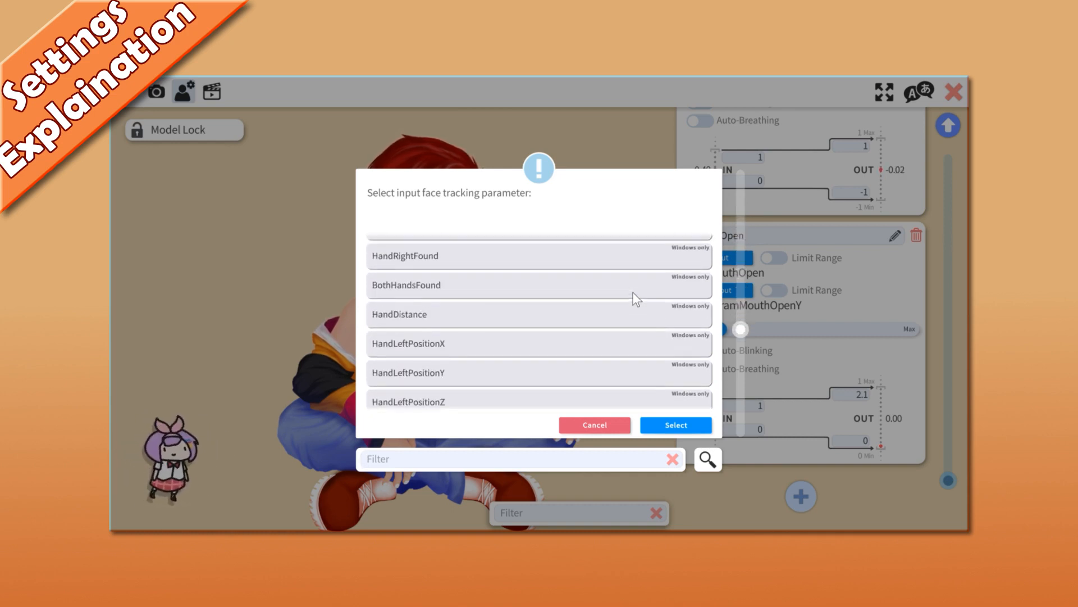
{"action": "scroll", "coordinate": [637, 298], "scroll_direction": "down", "scroll_amount": 7}
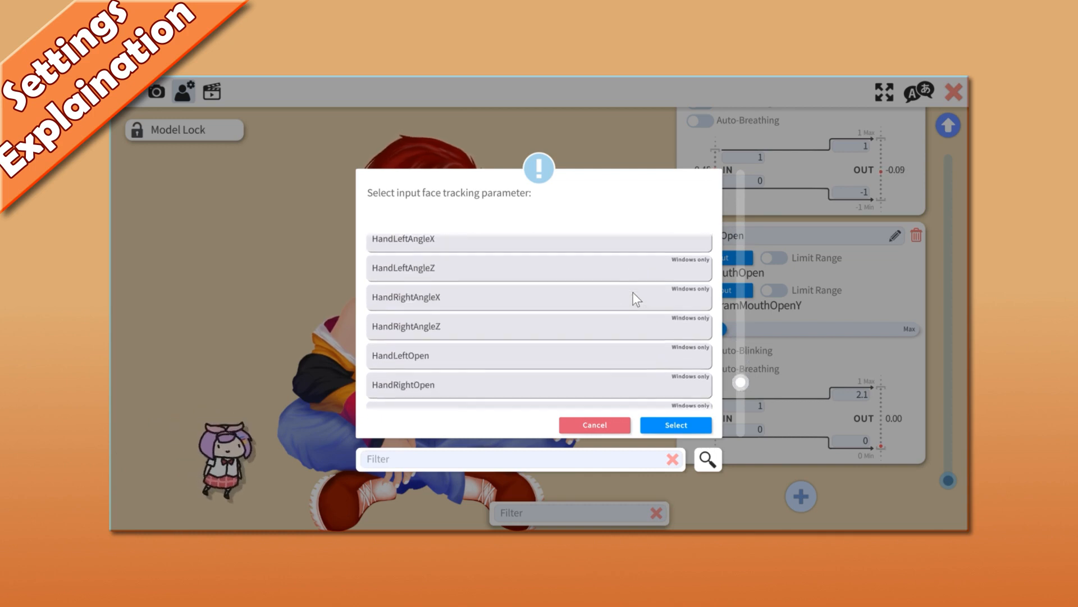
{"action": "left_click", "coordinate": [610, 428]}
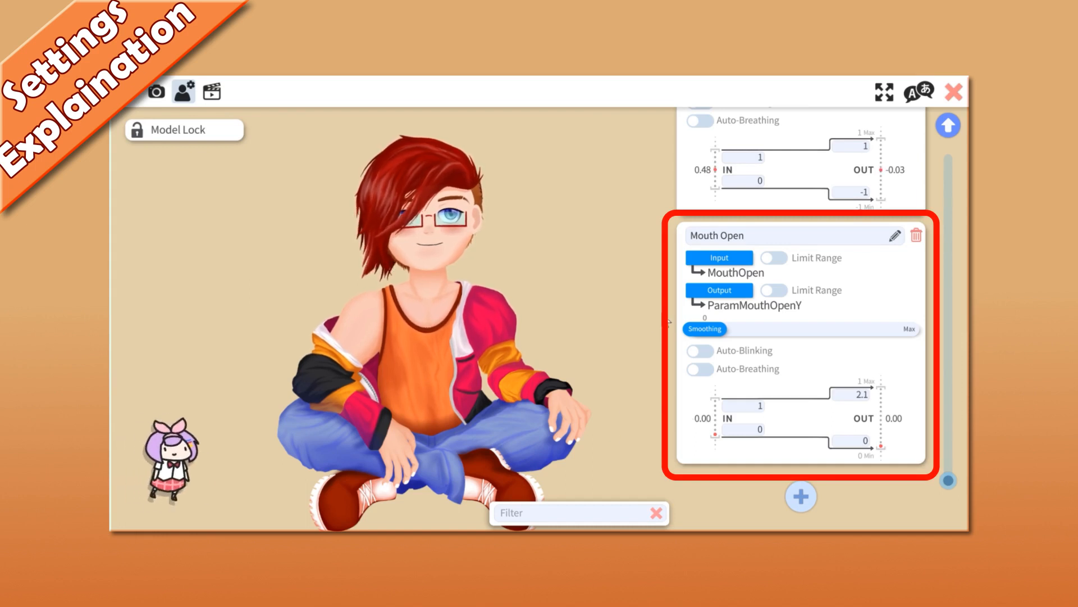
Step: Look through the Live2D parameters available as output for Mouth Open, and leave the selection without choosing one
{"action": "left_click", "coordinate": [696, 291]}
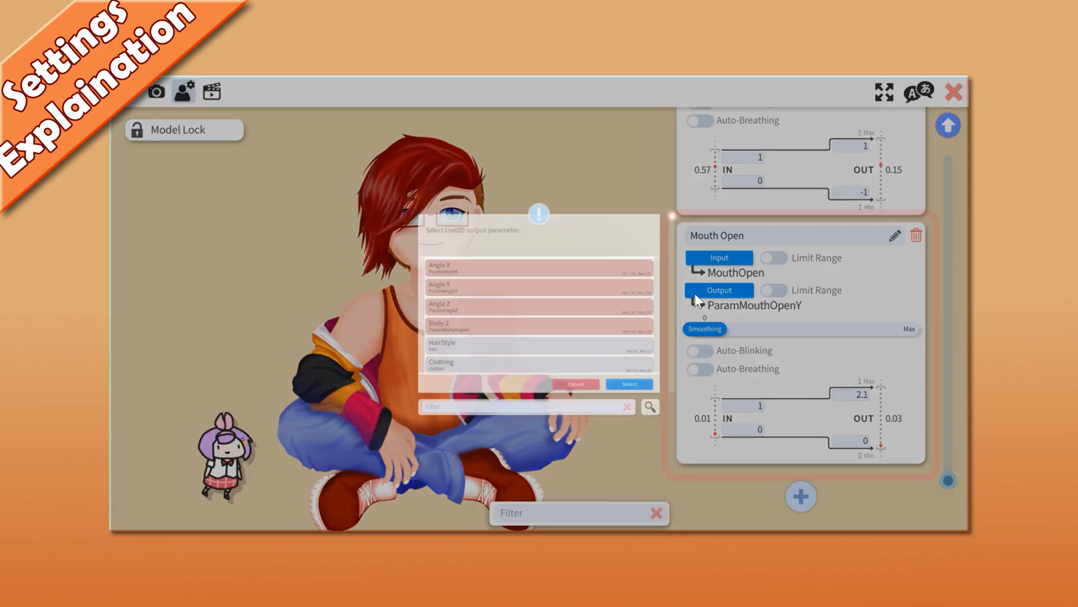
{"action": "scroll", "coordinate": [652, 291], "scroll_direction": "down", "scroll_amount": 5}
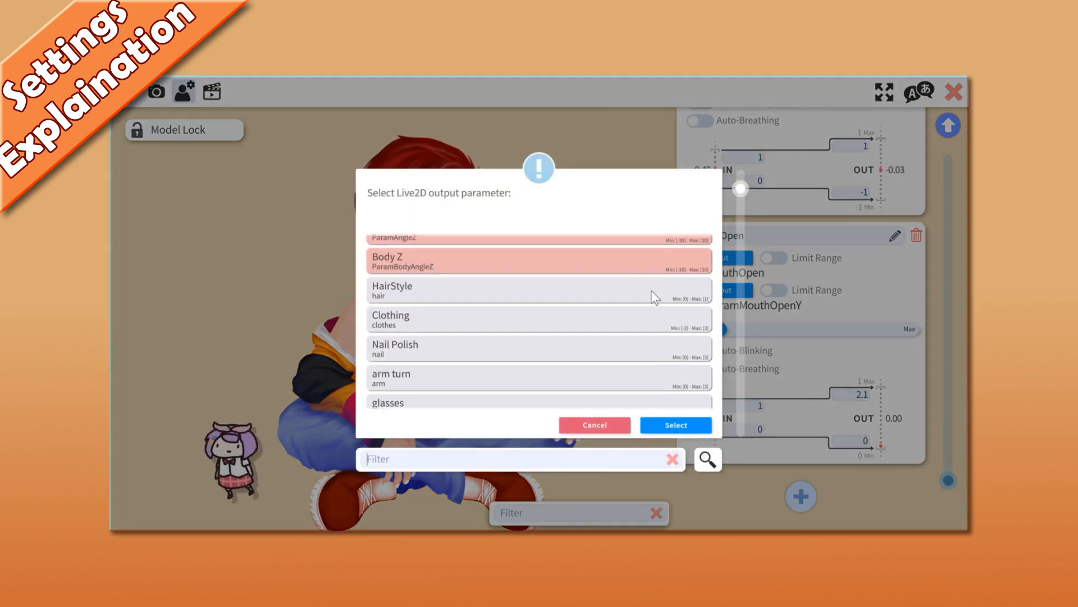
{"action": "scroll", "coordinate": [652, 291], "scroll_direction": "down", "scroll_amount": 8}
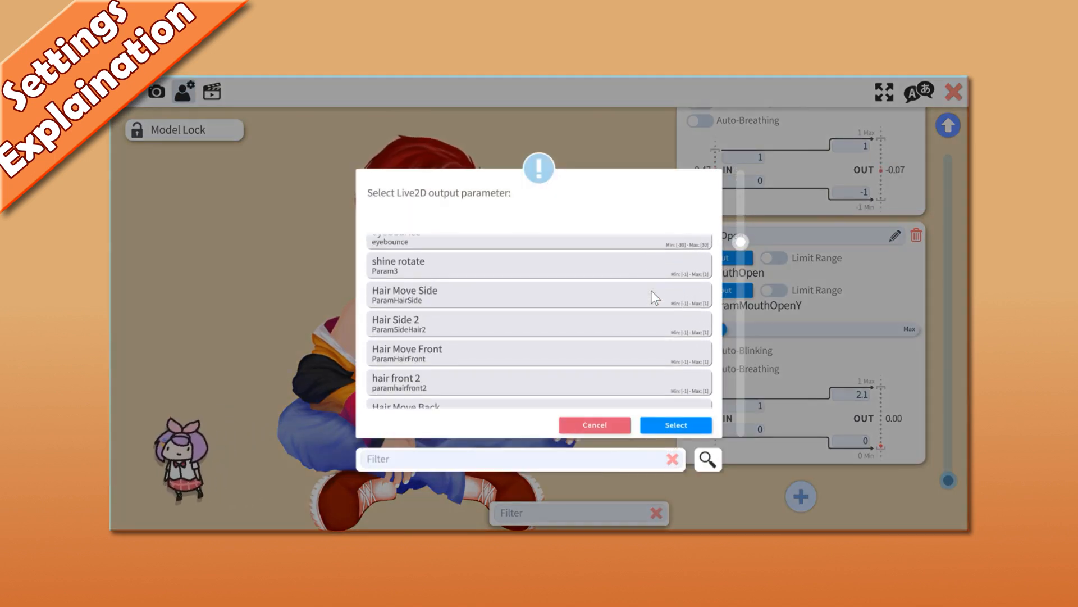
{"action": "scroll", "coordinate": [651, 291], "scroll_direction": "down", "scroll_amount": 8}
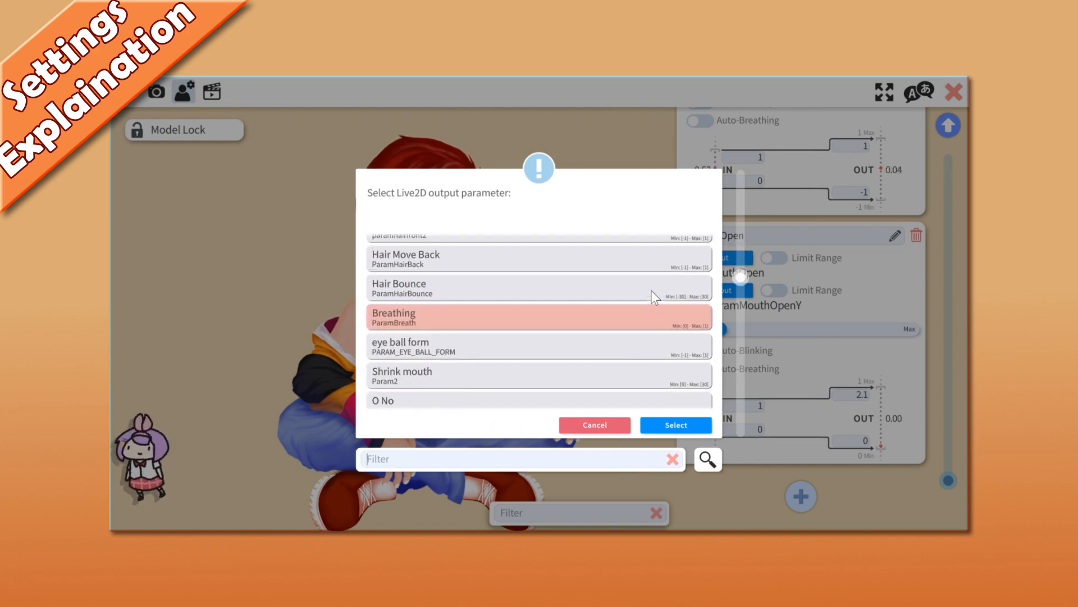
{"action": "scroll", "coordinate": [652, 297], "scroll_direction": "down", "scroll_amount": 3}
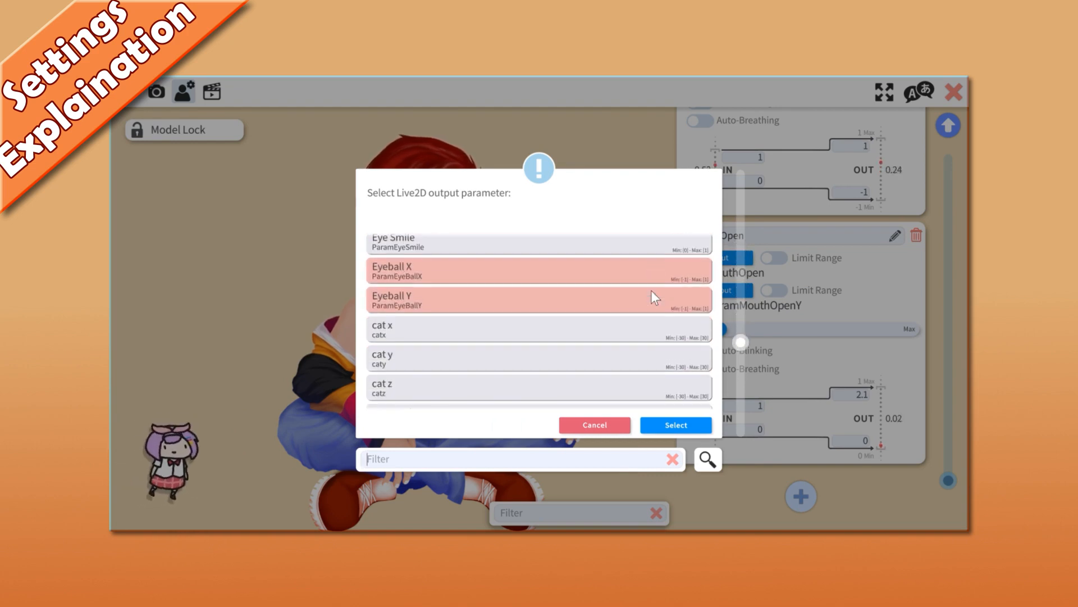
{"action": "scroll", "coordinate": [651, 291], "scroll_direction": "down", "scroll_amount": 6}
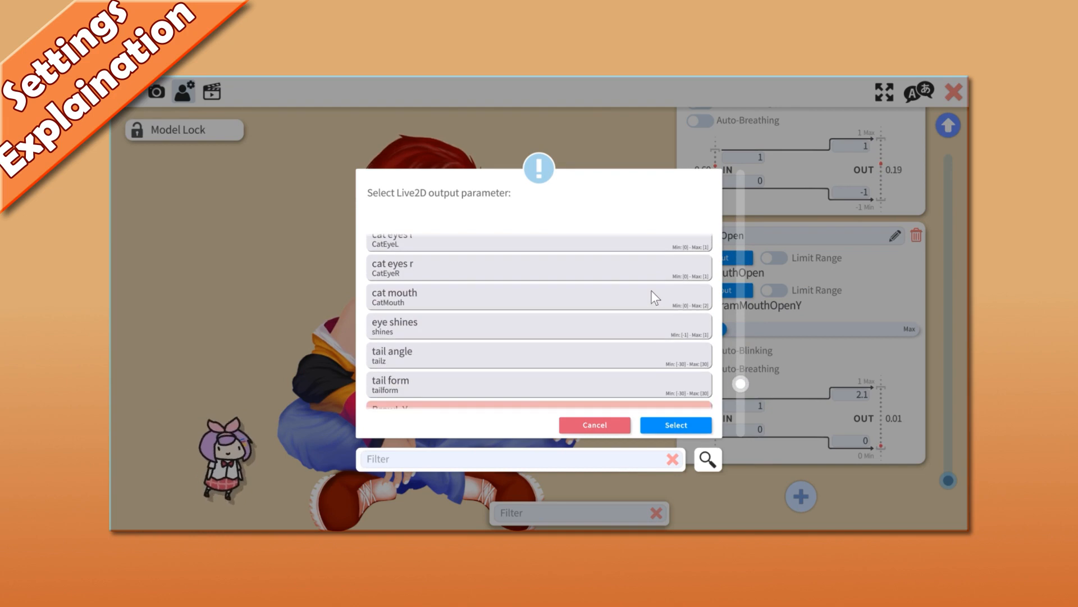
{"action": "scroll", "coordinate": [653, 297], "scroll_direction": "down", "scroll_amount": 6}
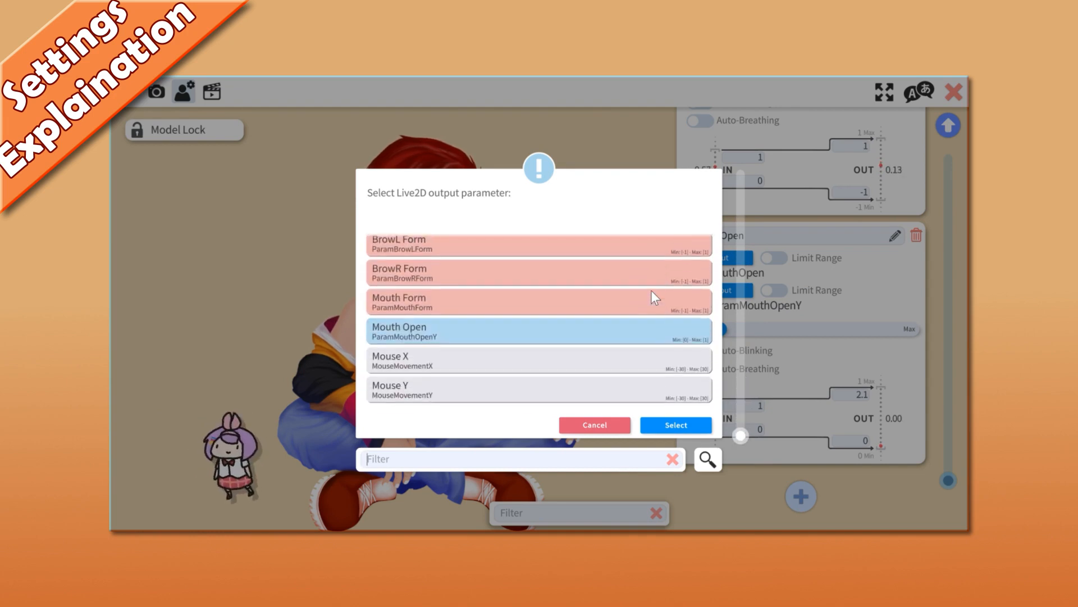
{"action": "scroll", "coordinate": [651, 290], "scroll_direction": "up", "scroll_amount": 7}
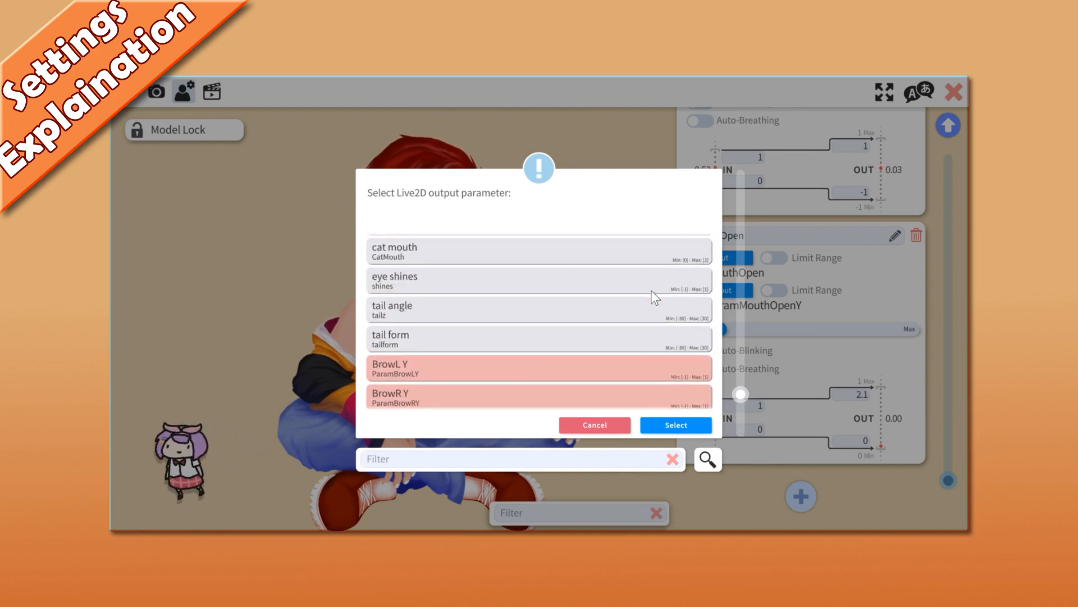
{"action": "scroll", "coordinate": [652, 290], "scroll_direction": "up", "scroll_amount": 8}
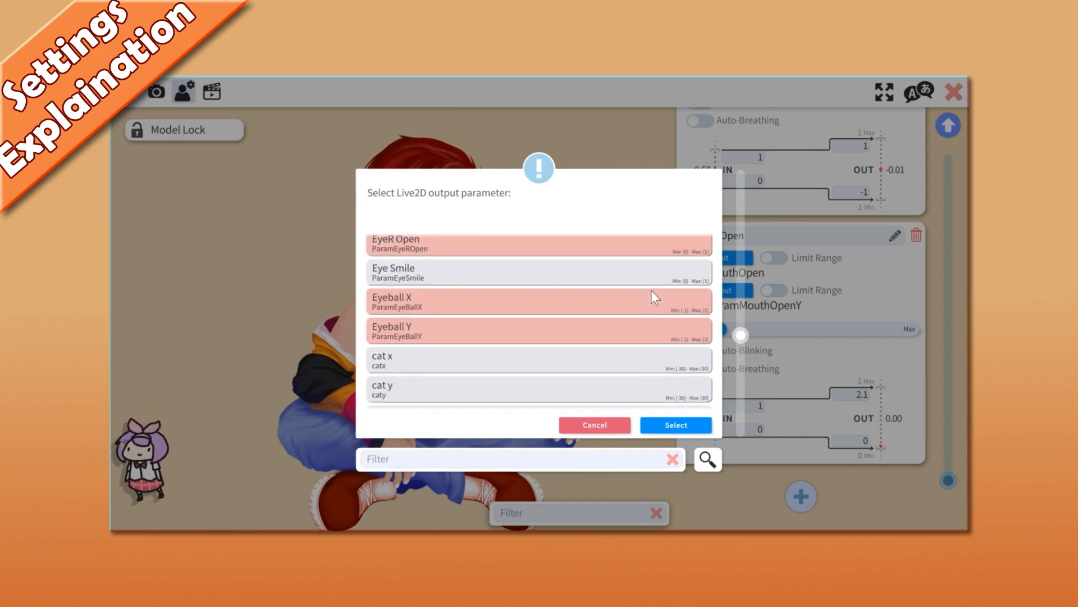
{"action": "scroll", "coordinate": [651, 290], "scroll_direction": "up", "scroll_amount": 5}
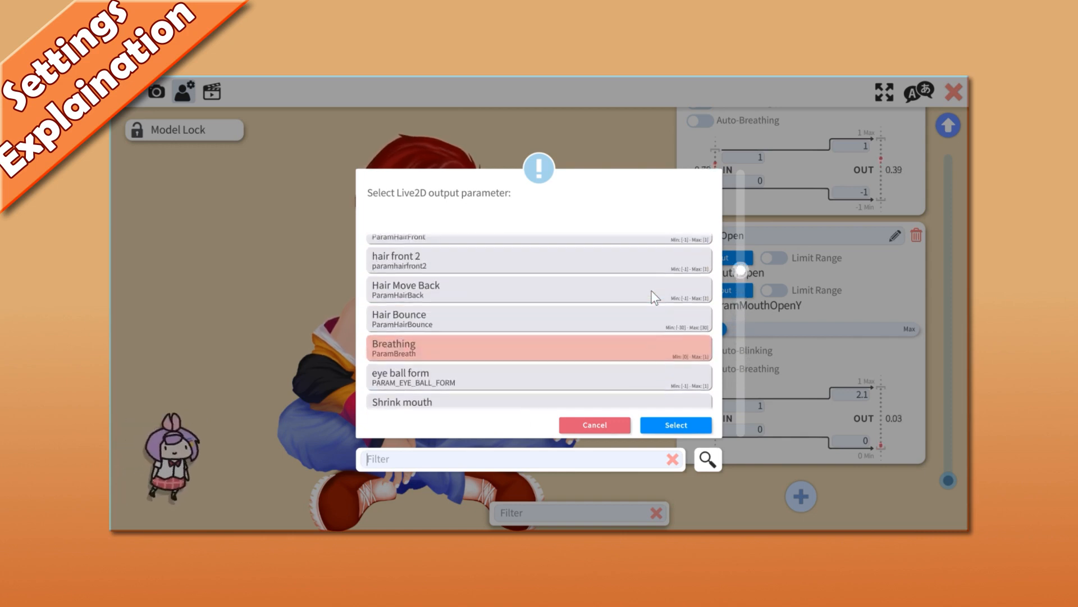
{"action": "scroll", "coordinate": [652, 290], "scroll_direction": "up", "scroll_amount": 8}
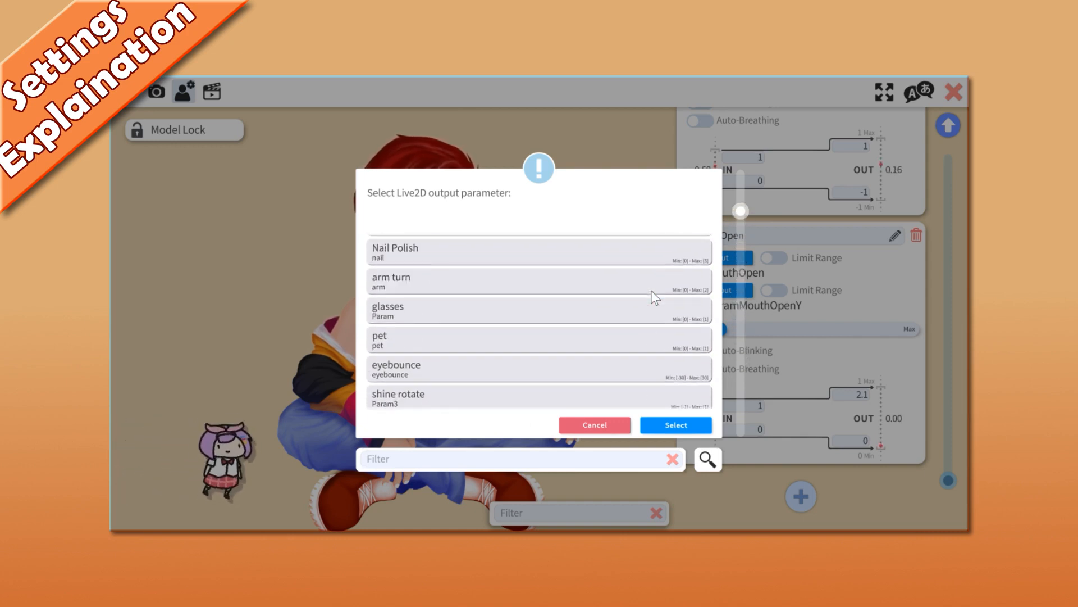
{"action": "scroll", "coordinate": [651, 290], "scroll_direction": "up", "scroll_amount": 4}
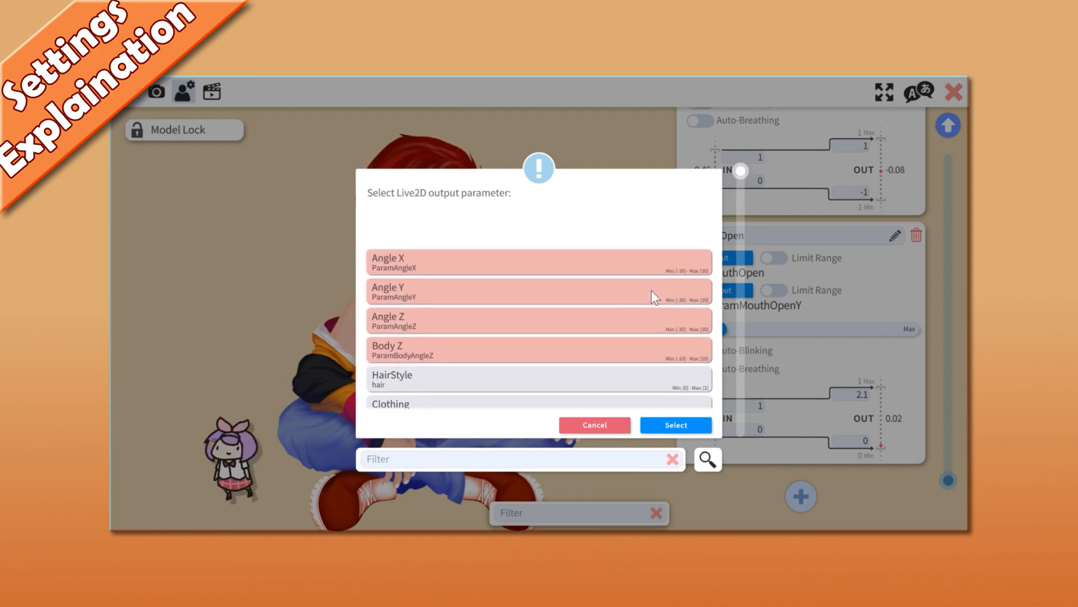
{"action": "left_click", "coordinate": [616, 425]}
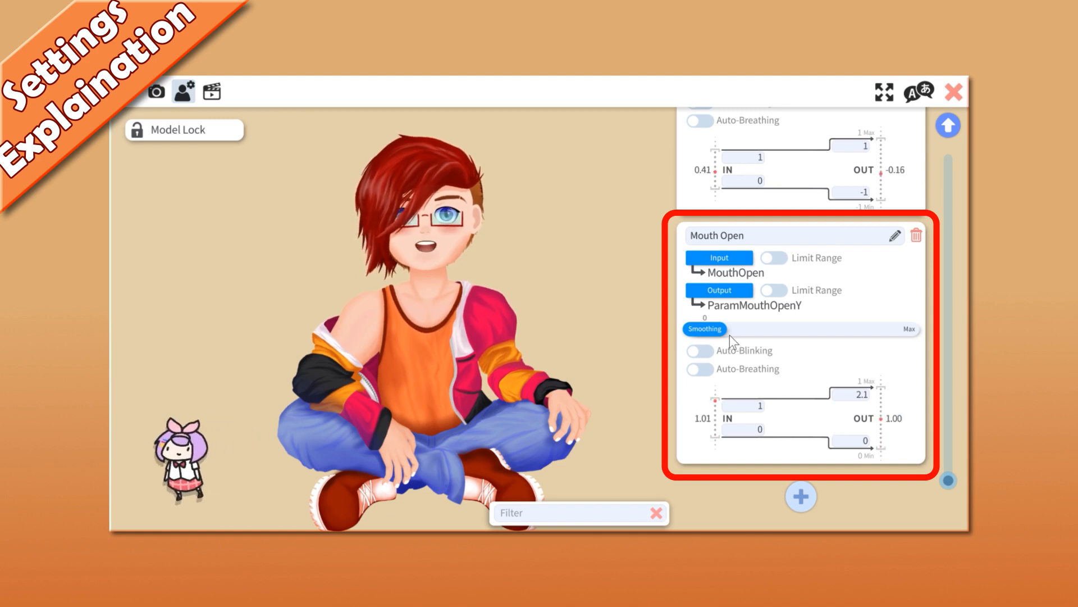
Step: Try the Mouth Open smoothing at 98 and return it to the minimum
{"action": "left_click_drag", "start_coordinate": [720, 336], "coordinate": [910, 334]}
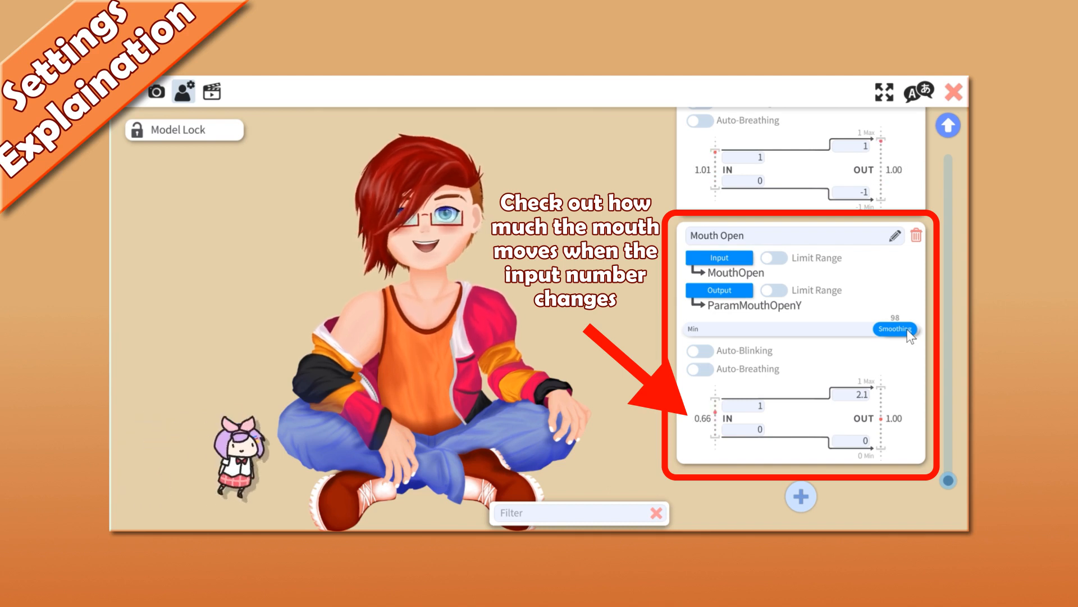
{"action": "left_click_drag", "start_coordinate": [910, 335], "coordinate": [705, 341]}
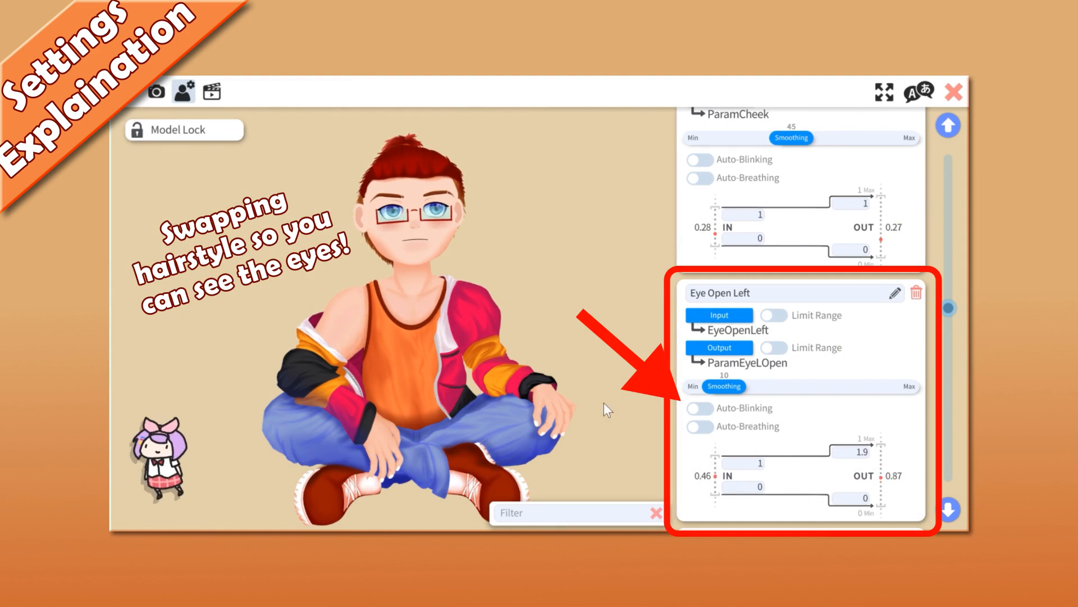
Step: Toggle Auto-Blinking on and off for Eye Open Left, and Auto-Breathing off and on for Auto Breath
{"action": "left_click", "coordinate": [709, 410]}
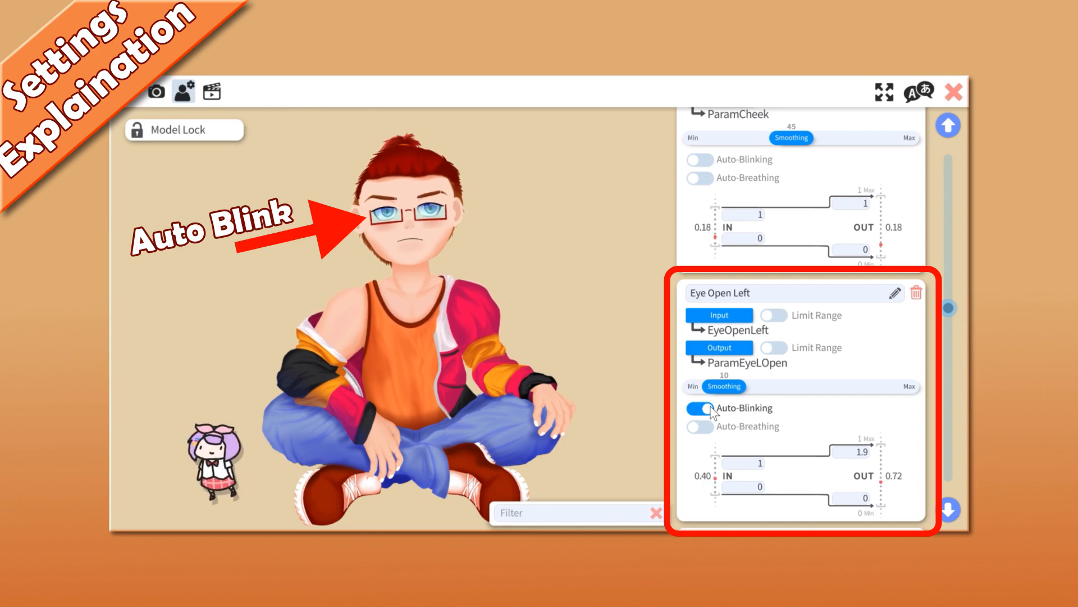
{"action": "left_click", "coordinate": [709, 409]}
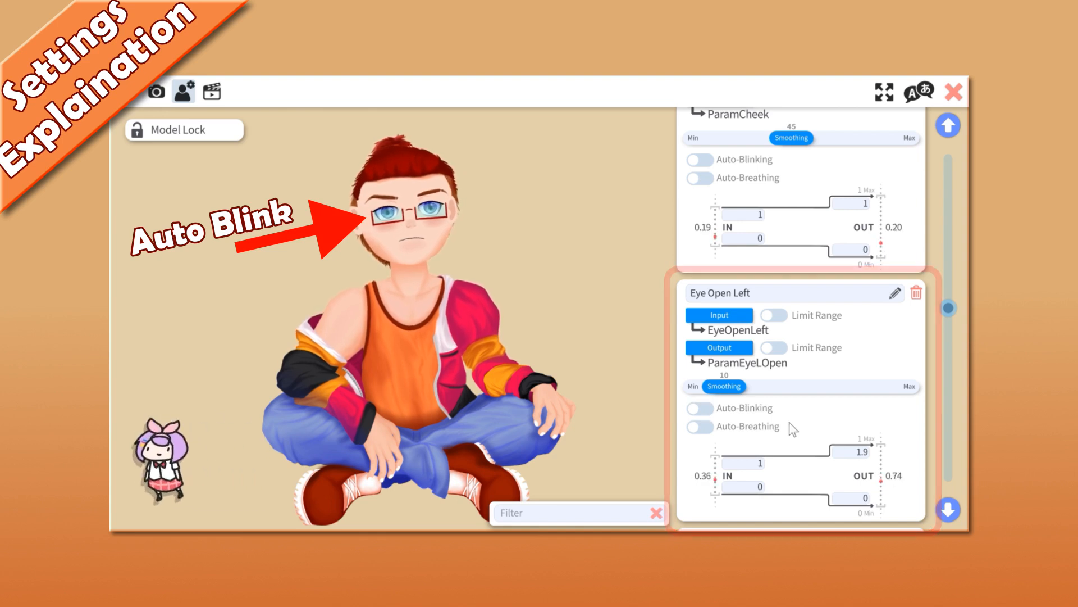
{"action": "scroll", "coordinate": [794, 423], "scroll_direction": "up", "scroll_amount": 2}
{"action": "scroll", "coordinate": [794, 423], "scroll_direction": "up", "scroll_amount": 5}
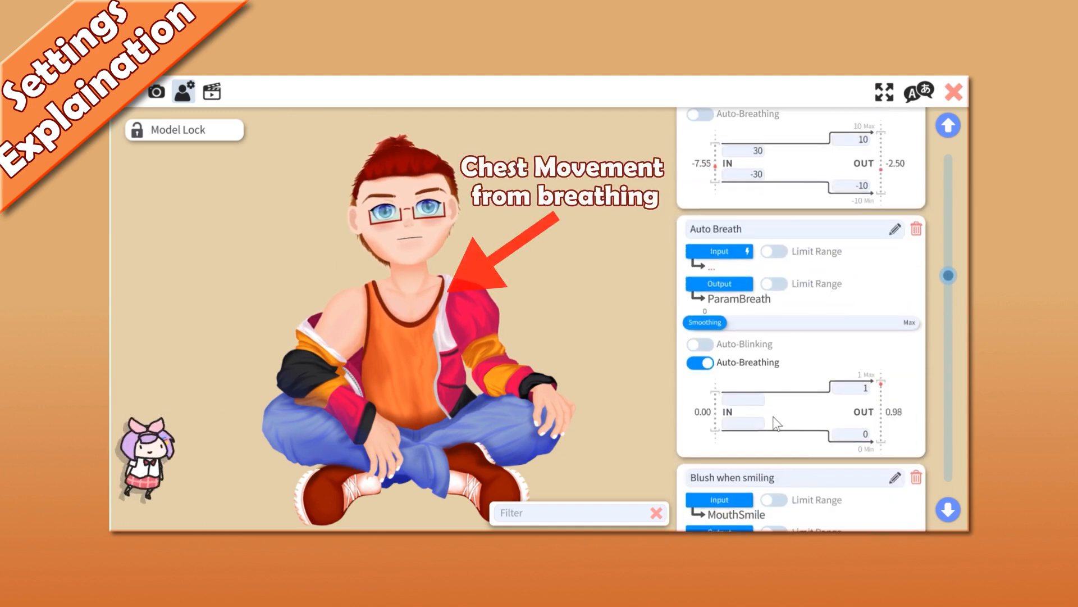
{"action": "left_click", "coordinate": [703, 364]}
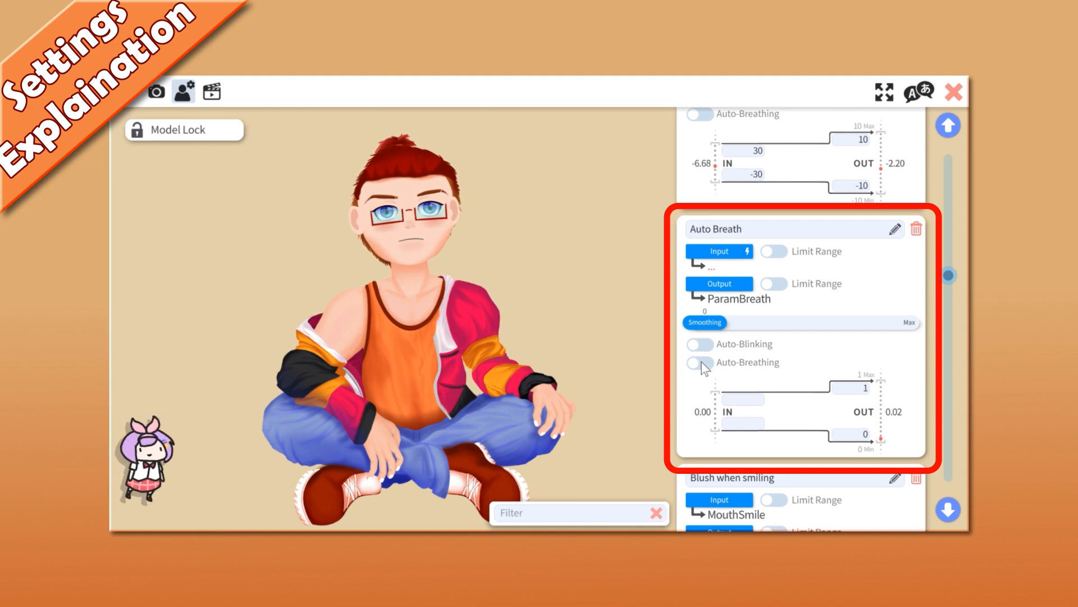
{"action": "left_click", "coordinate": [702, 363]}
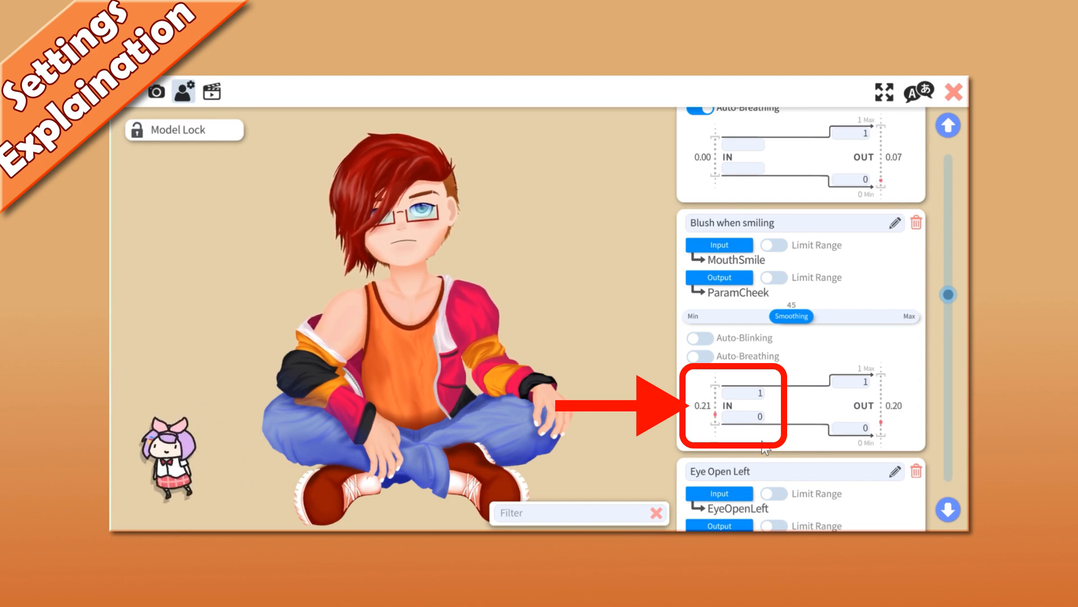
Step: Try 0.2 as the lower input value of Blush when smiling, and set it to 0.1
{"action": "left_click", "coordinate": [757, 417]}
{"action": "type", "text": ".2"}
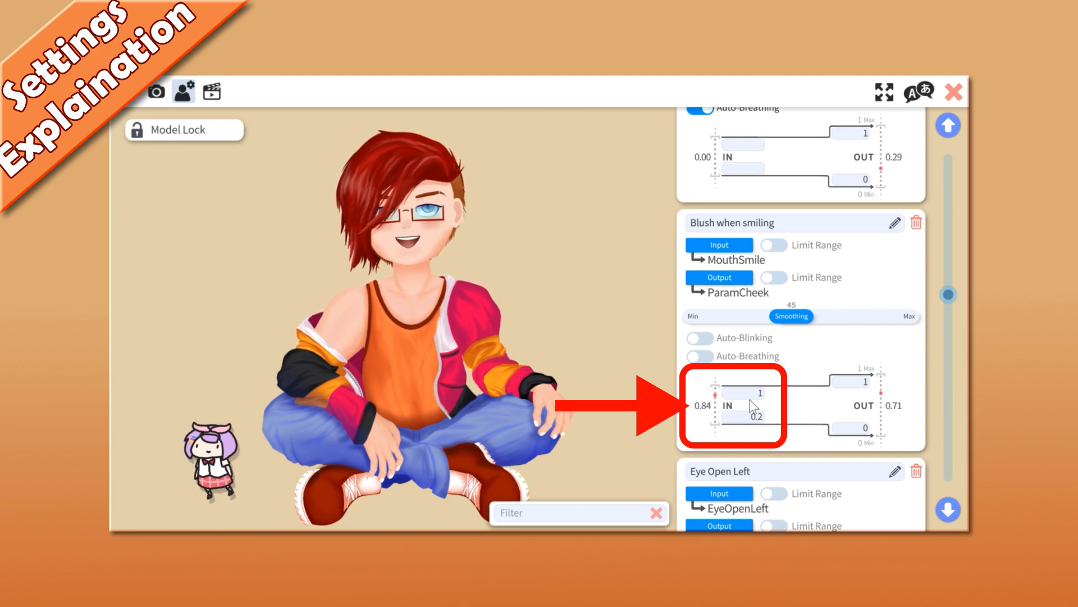
{"action": "left_click", "coordinate": [758, 416]}
{"action": "type", "text": "0.1"}
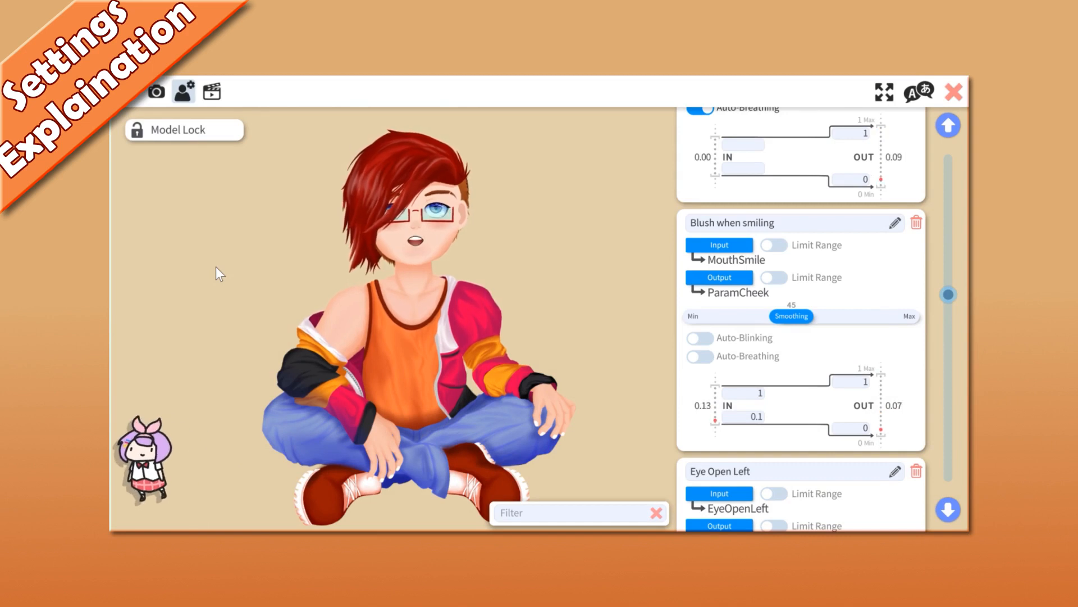
Step: Set the Blush when smiling output values to -1 and 0.8, trying 2 as the upper value first, and limit the output range
{"action": "left_click", "coordinate": [861, 430]}
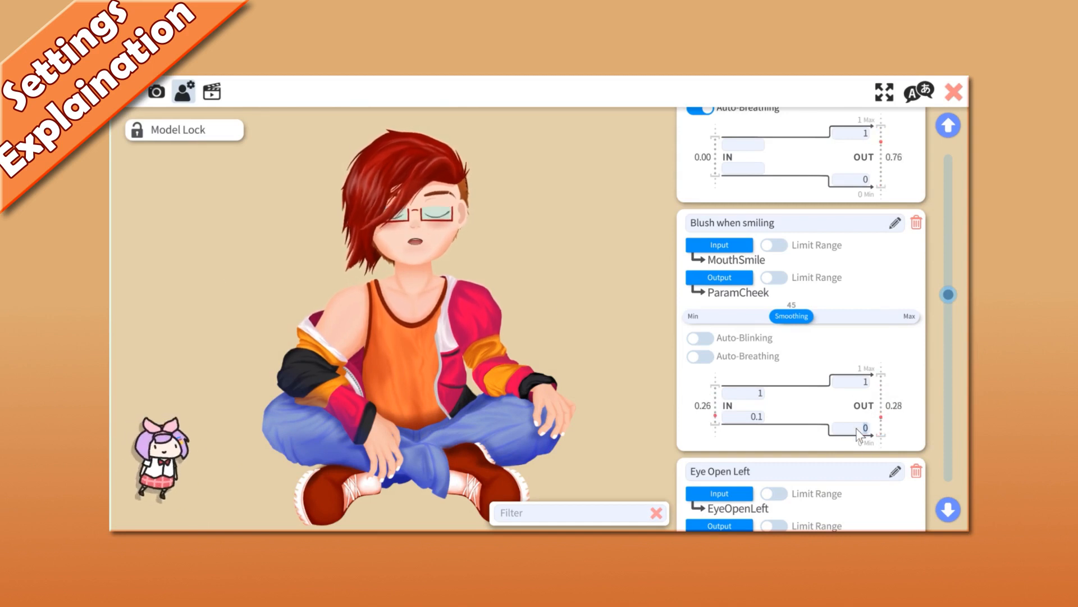
{"action": "type", "text": "-1"}
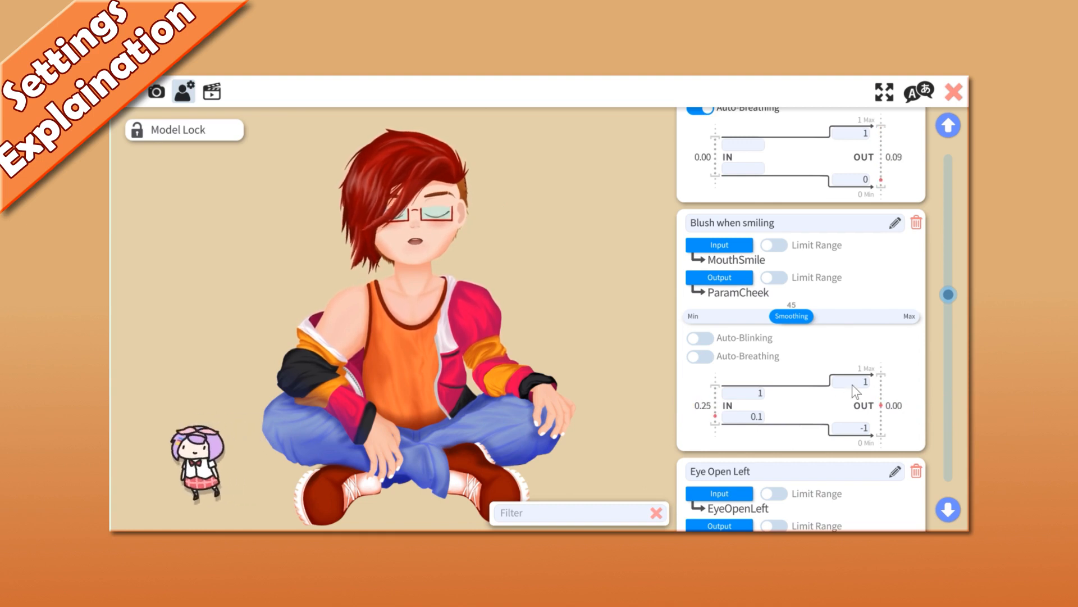
{"action": "type", "text": "2"}
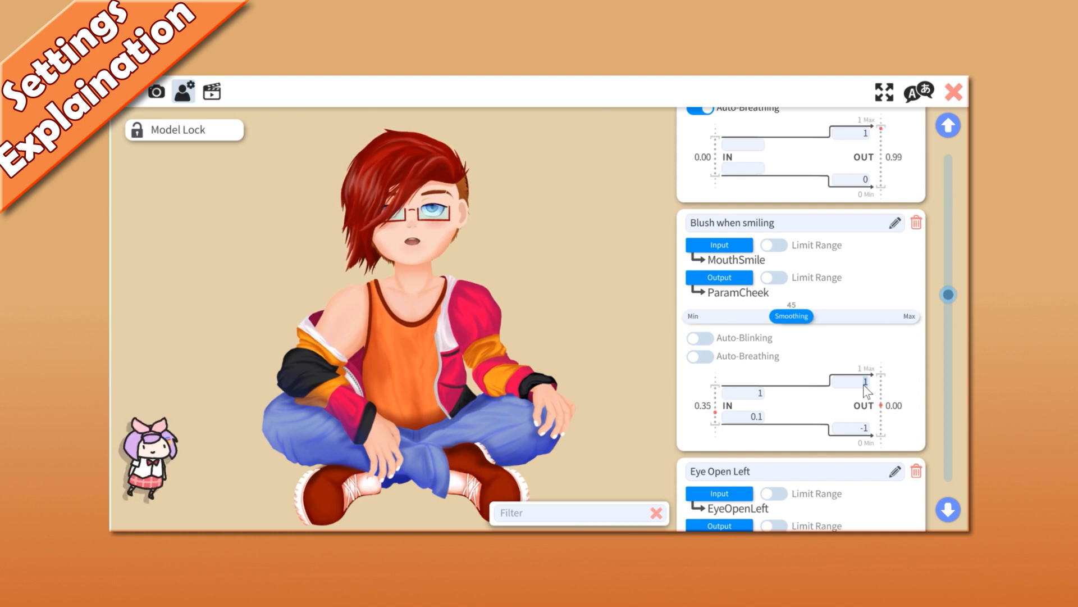
{"action": "type", "text": "0.8"}
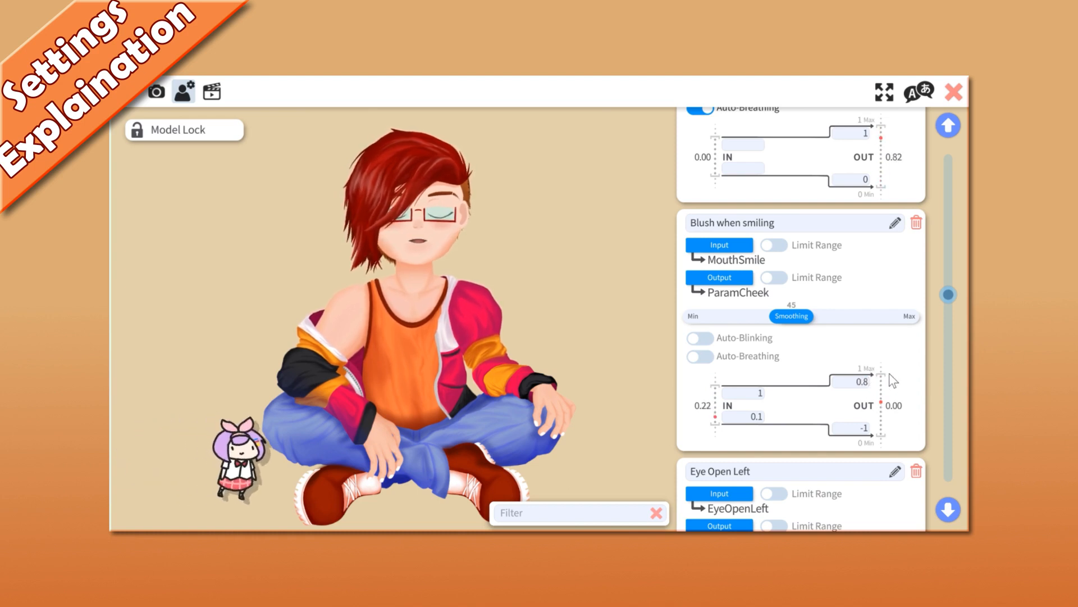
{"action": "left_click", "coordinate": [780, 275]}
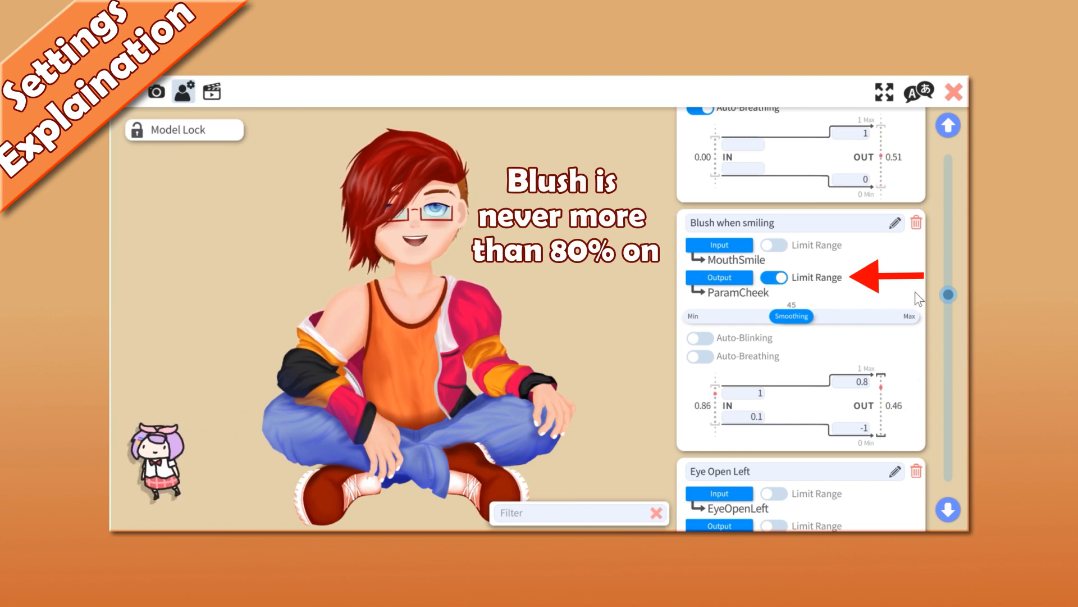
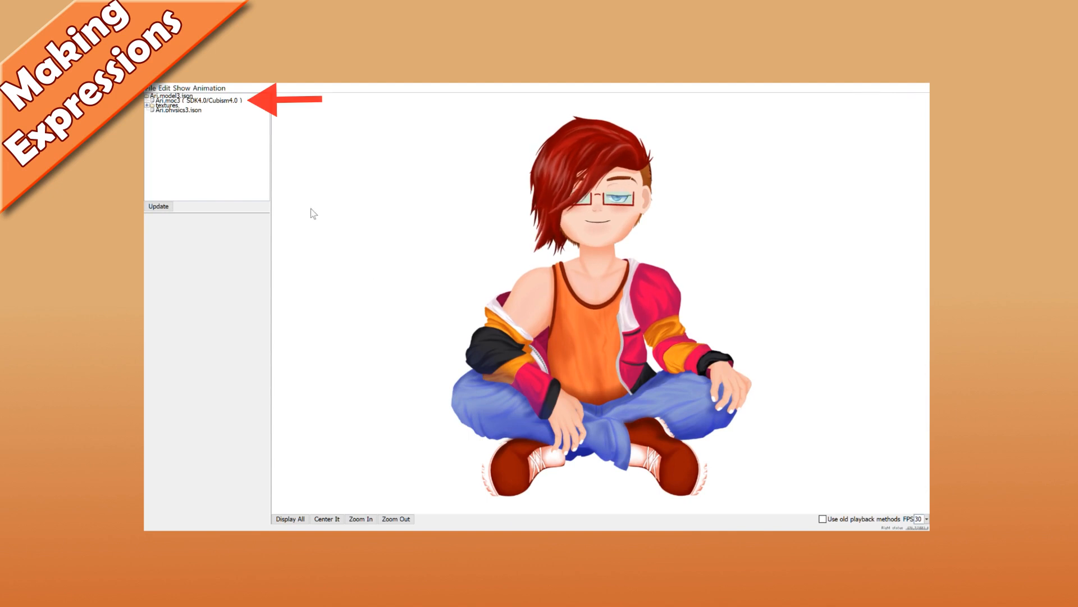
Step: Switch to Live2D Cubism Viewer and display the parameters of Ari.moc3 for making expressions
{"action": "left_click", "coordinate": [180, 101]}
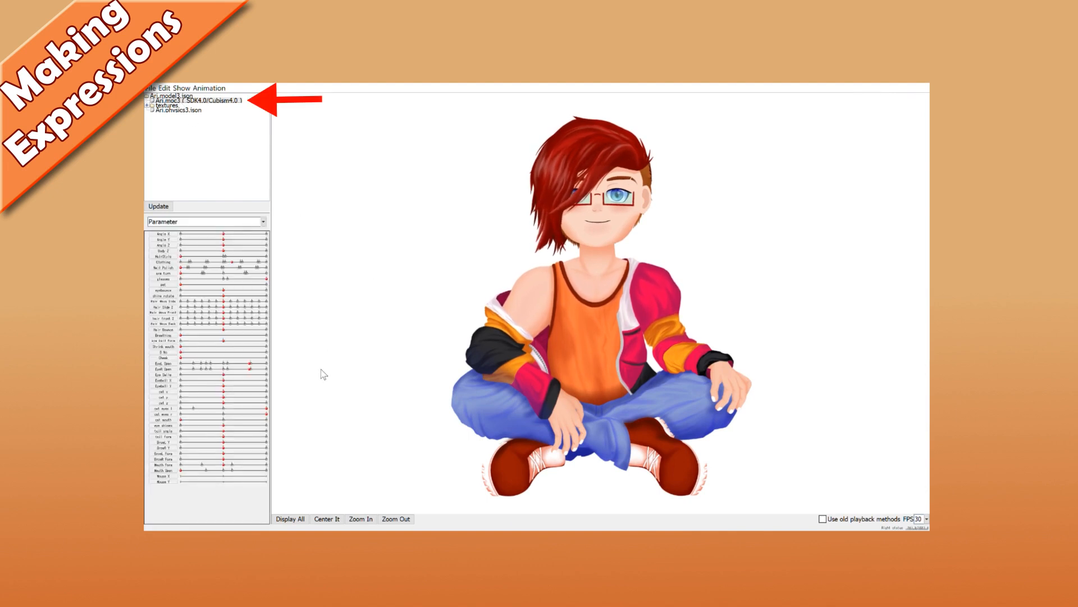
{"action": "mouse_move", "coordinate": [225, 233]}
{"action": "left_mouse_down"}
{"action": "mouse_move", "coordinate": [271, 233]}
{"action": "mouse_move", "coordinate": [168, 236]}
{"action": "mouse_move", "coordinate": [225, 239]}
{"action": "left_mouse_up"}
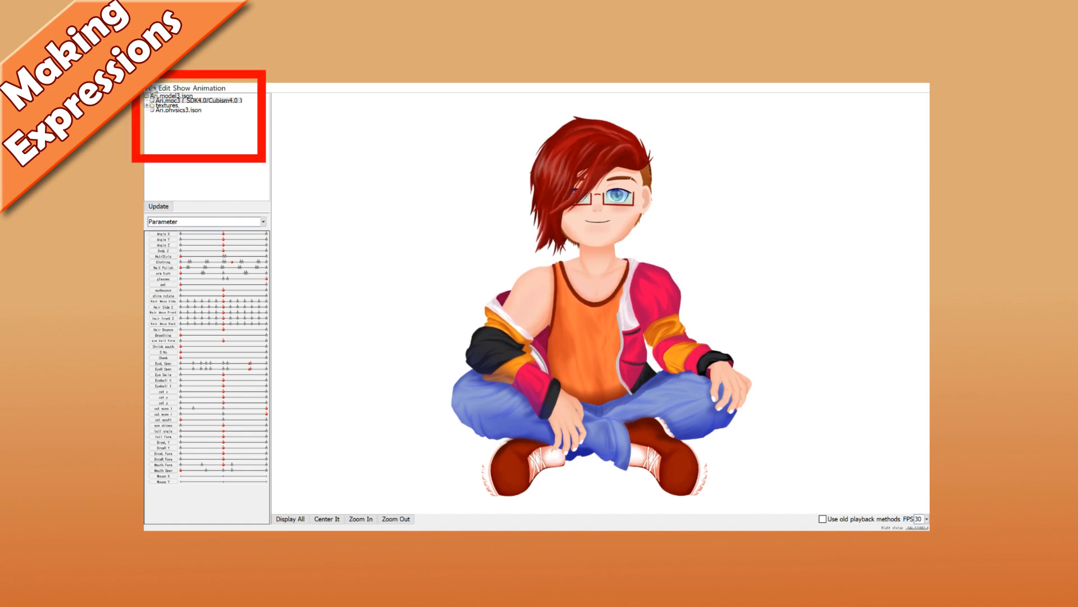
Step: Add an expression to the Ari model with the file name test expr and the expression name hullo
{"action": "left_click", "coordinate": [155, 89]}
{"action": "mouse_move", "coordinate": [168, 99]}
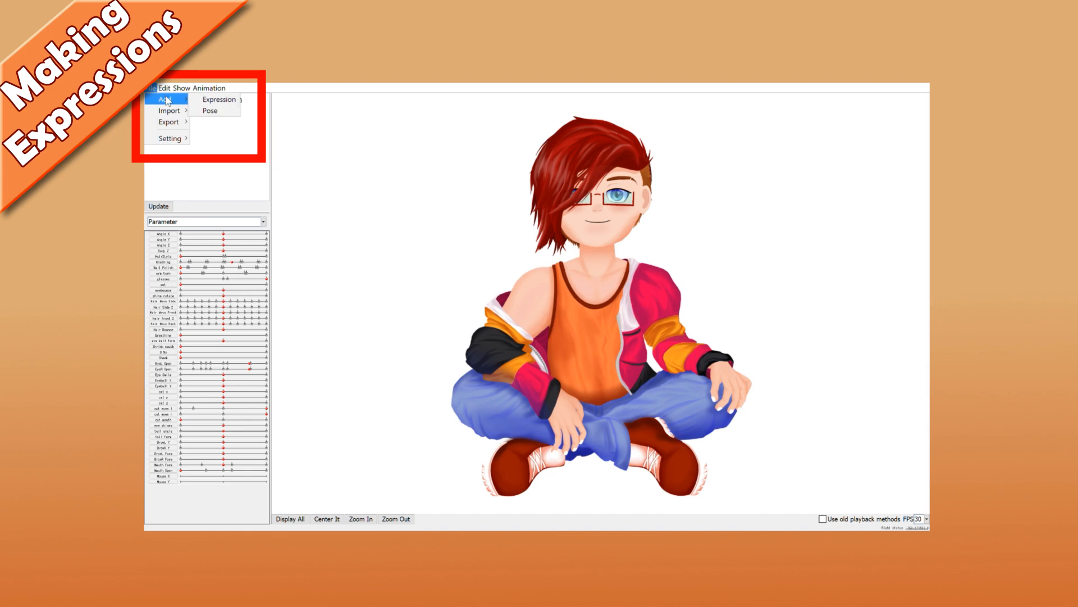
{"action": "left_click", "coordinate": [195, 101]}
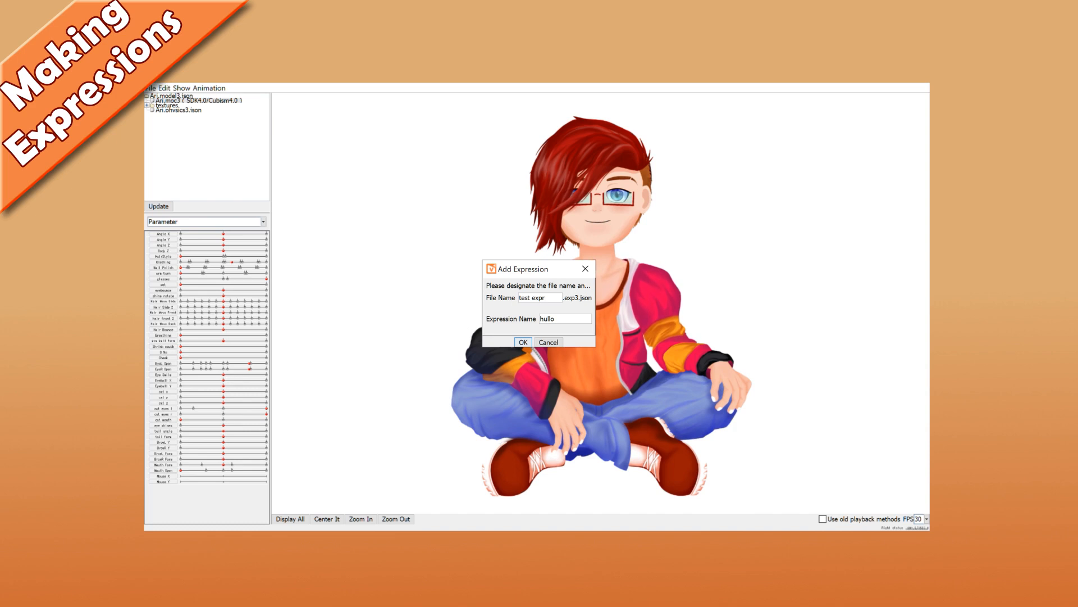
{"action": "left_click", "coordinate": [522, 342]}
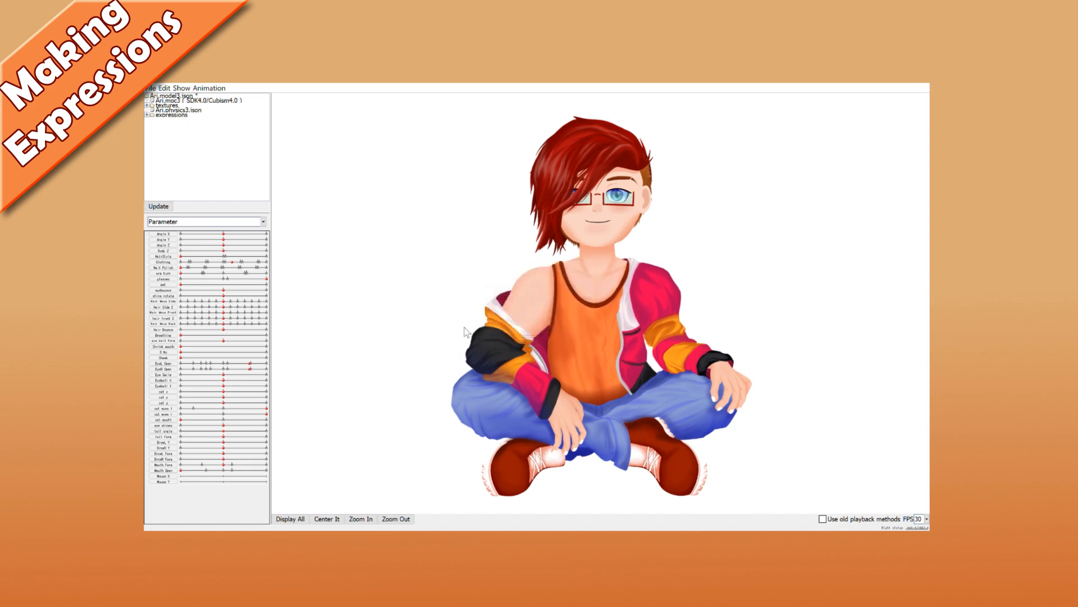
Step: Open test expr.exp3.json from the expressions folder and look through the parameters available for it
{"action": "left_click", "coordinate": [148, 115]}
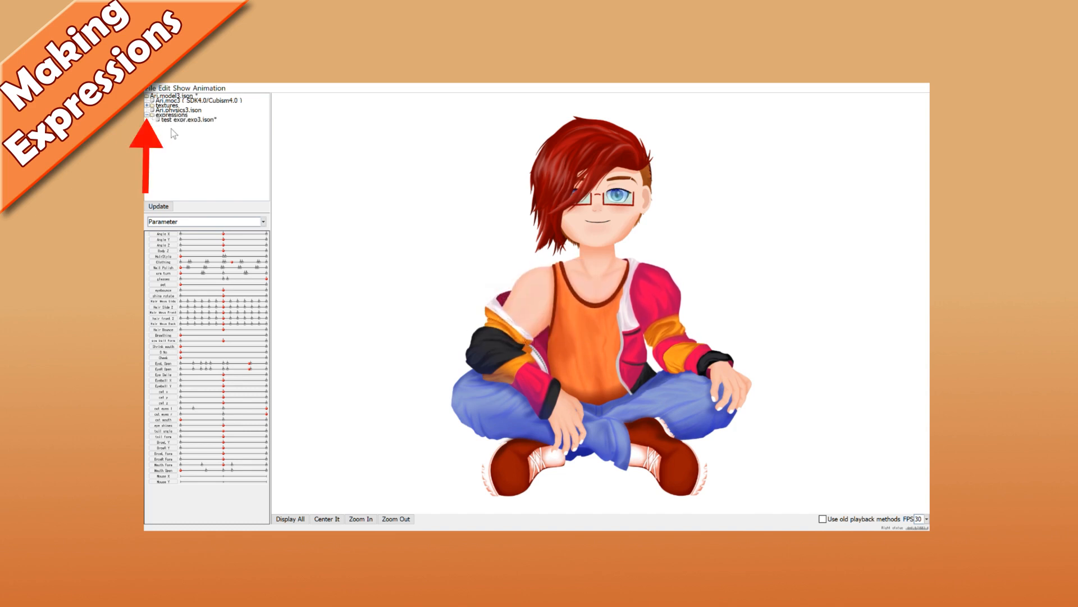
{"action": "left_click", "coordinate": [203, 120]}
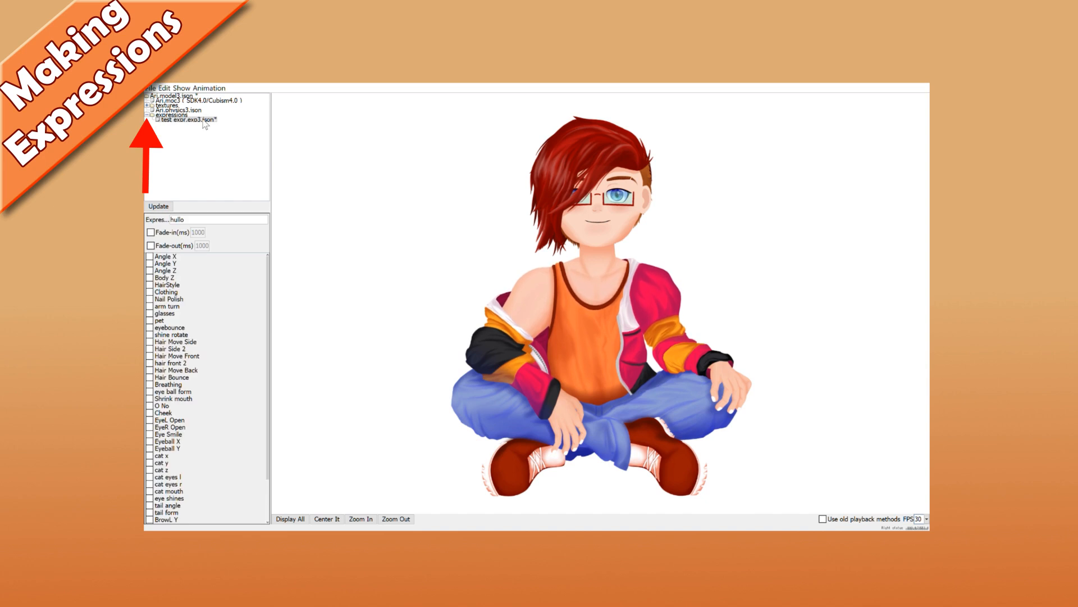
{"action": "scroll", "coordinate": [245, 303], "scroll_direction": "down", "scroll_amount": 3}
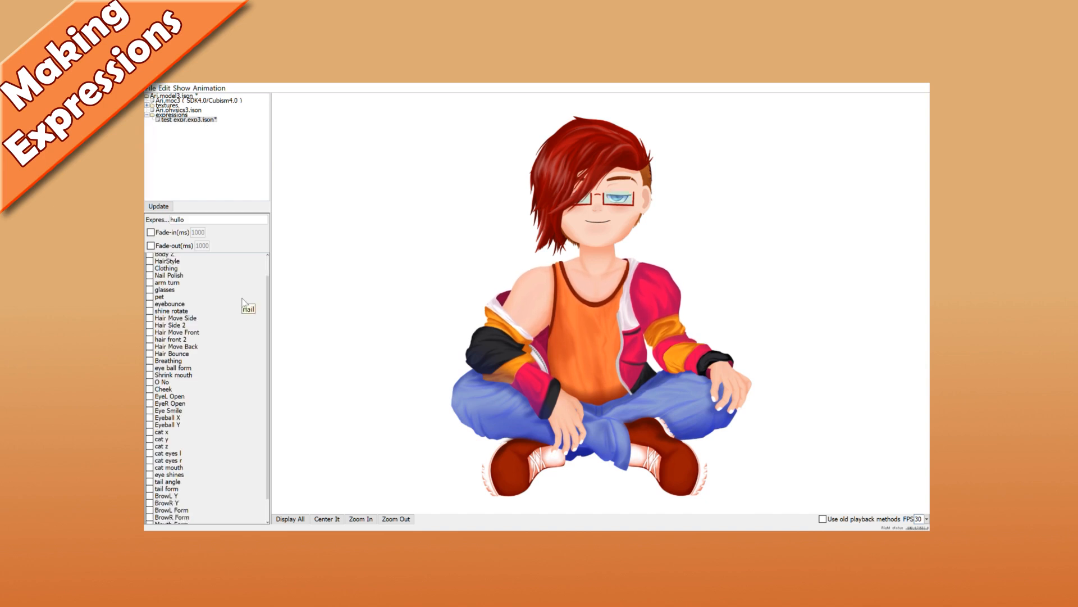
{"action": "scroll", "coordinate": [244, 304], "scroll_direction": "up", "scroll_amount": 3}
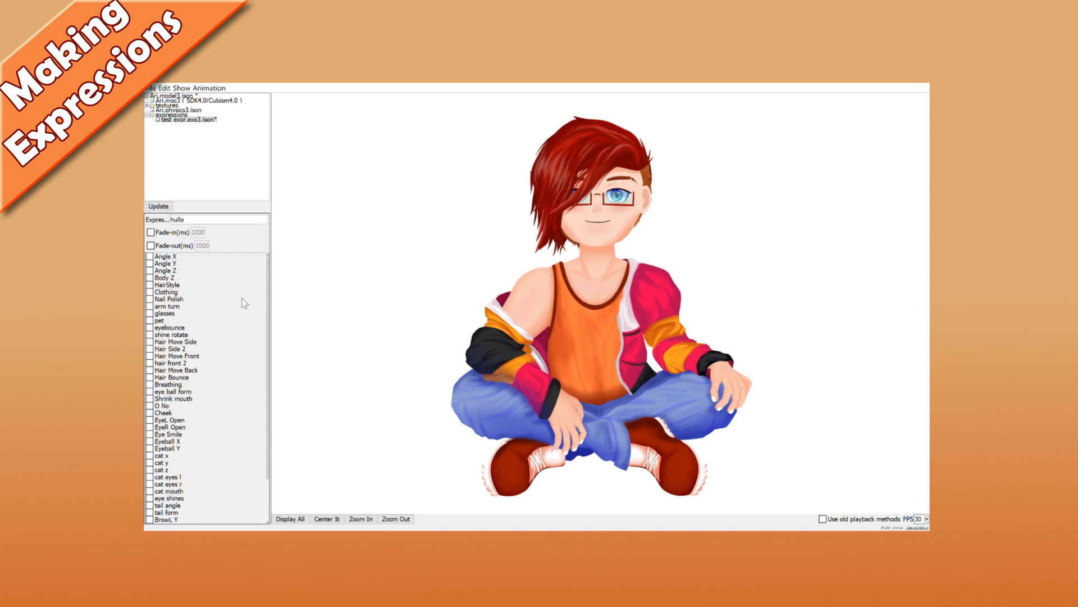
{"action": "scroll", "coordinate": [245, 303], "scroll_direction": "down", "scroll_amount": 3}
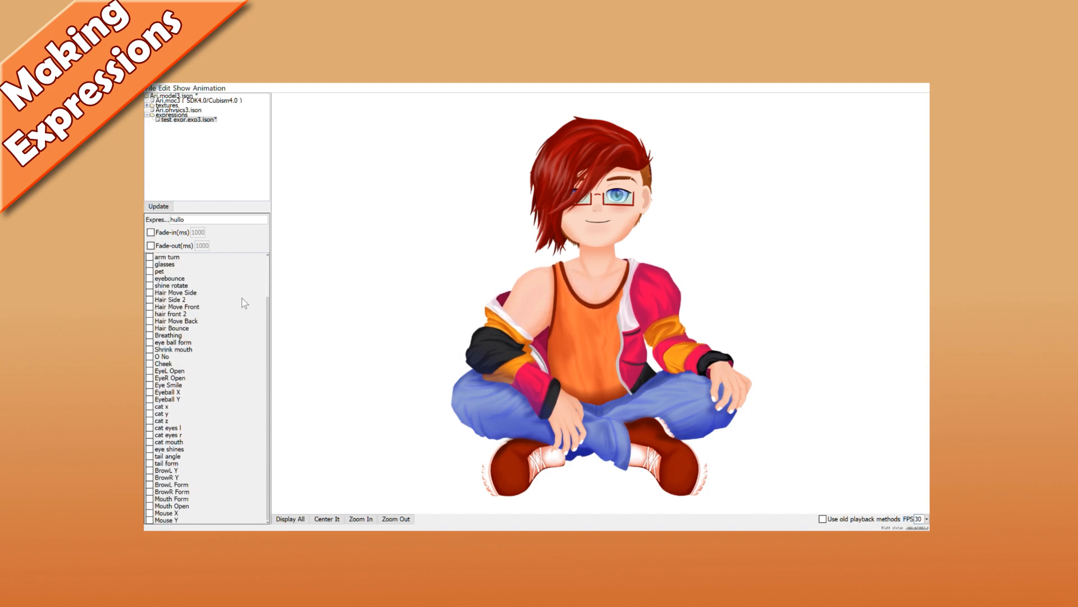
{"action": "scroll", "coordinate": [245, 303], "scroll_direction": "up", "scroll_amount": 3}
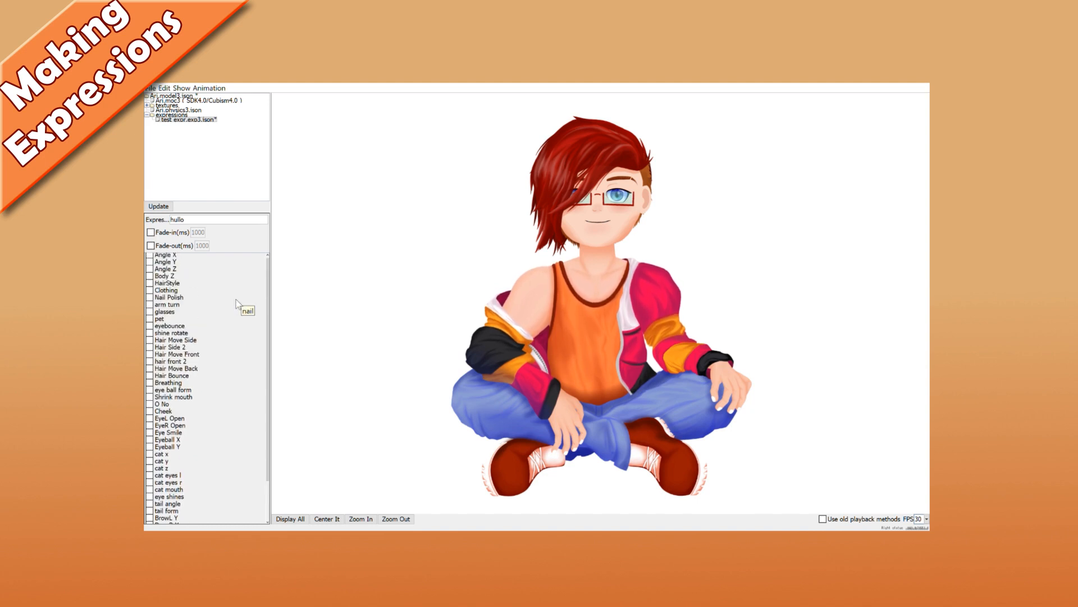
Step: Include HairStyle and arm turn in the expression, both at 1.0, and save the expression as a separate file
{"action": "left_click", "coordinate": [149, 283]}
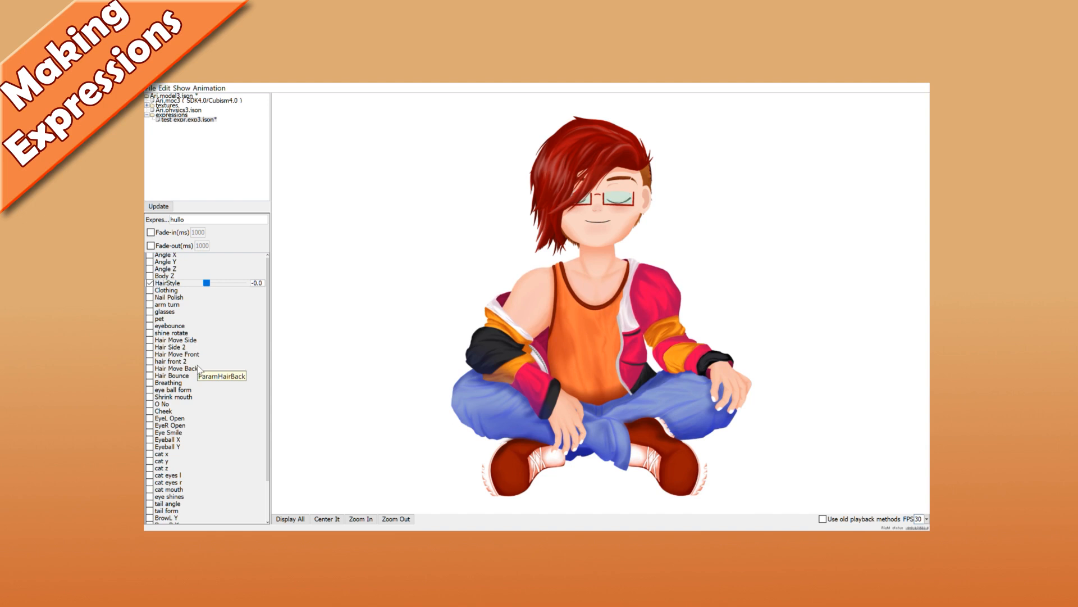
{"action": "left_click", "coordinate": [150, 305]}
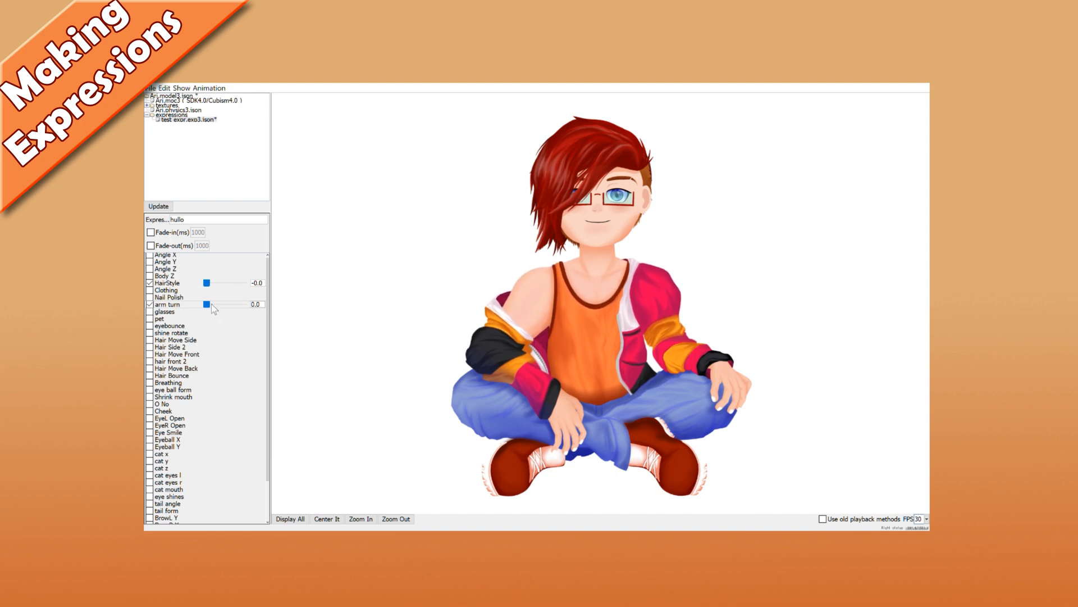
{"action": "left_click_drag", "start_coordinate": [212, 304], "coordinate": [217, 305]}
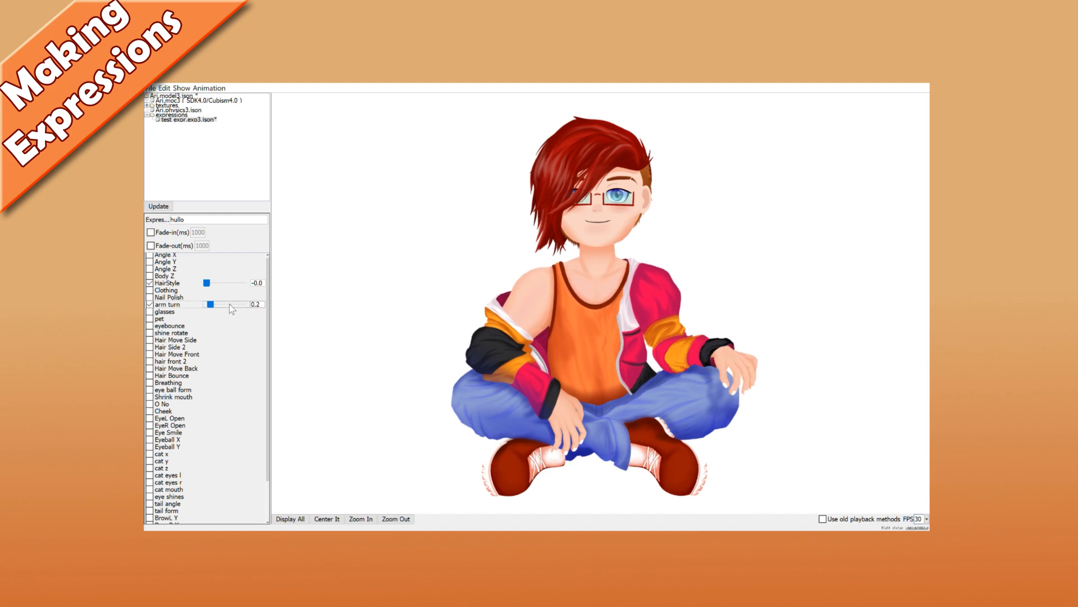
{"action": "left_click", "coordinate": [230, 304]}
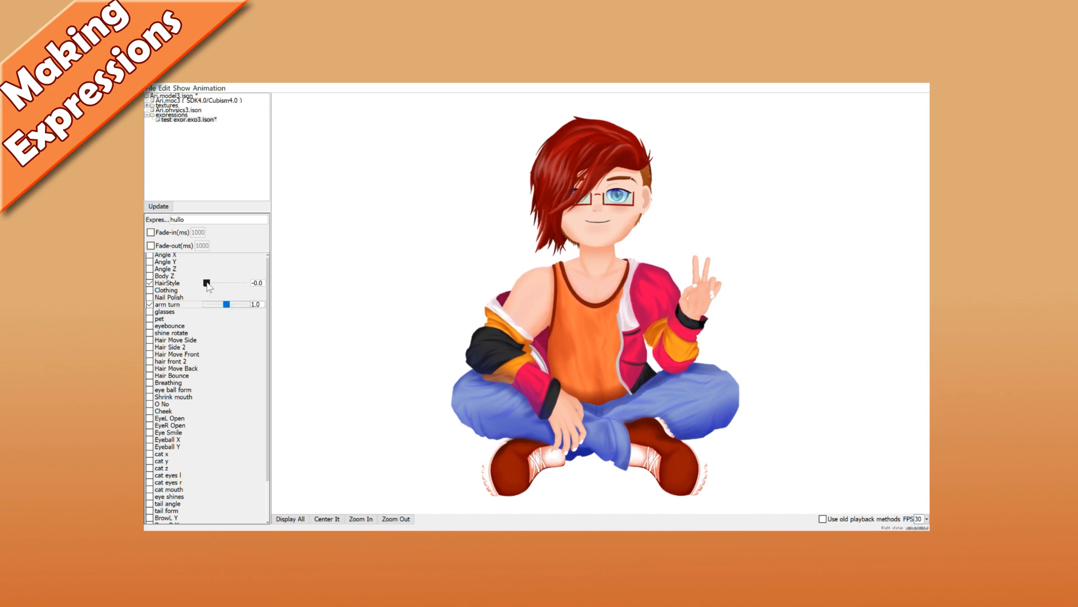
{"action": "left_click_drag", "start_coordinate": [207, 283], "coordinate": [262, 292]}
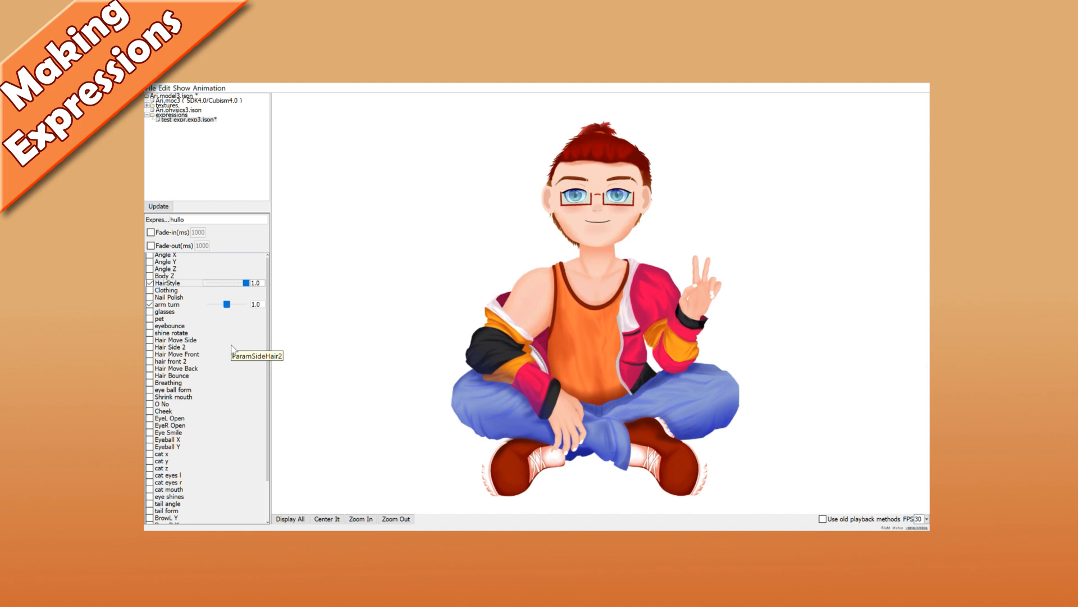
{"action": "right_click", "coordinate": [194, 121]}
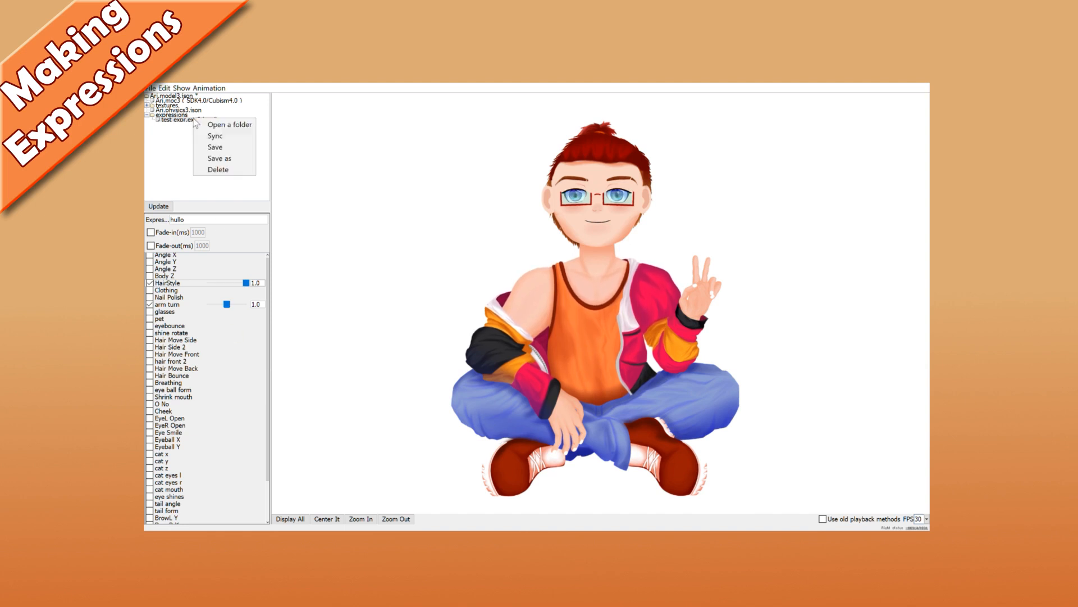
{"action": "left_click", "coordinate": [217, 158]}
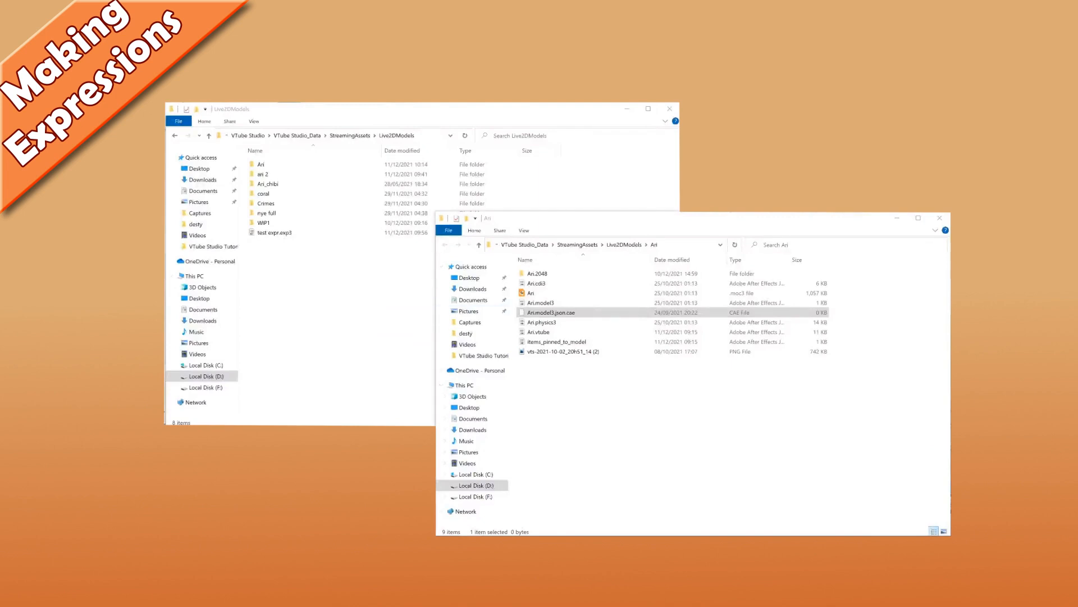
Step: Switch to File Explorer and create a folder named expr inside the Ari model folder
{"action": "right_click", "coordinate": [585, 389]}
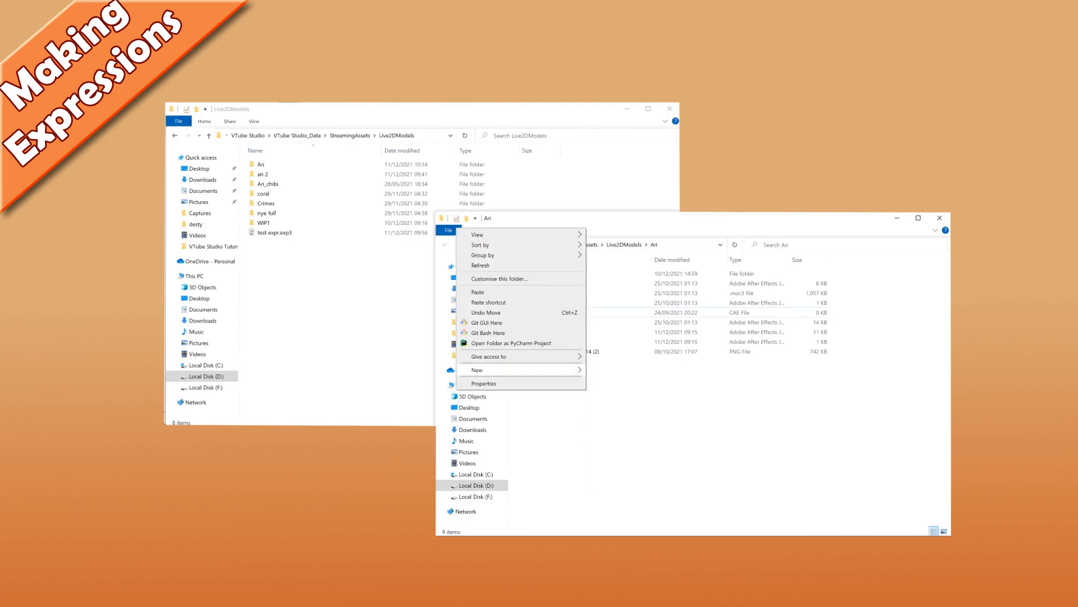
{"action": "mouse_move", "coordinate": [553, 370]}
{"action": "left_click", "coordinate": [608, 371]}
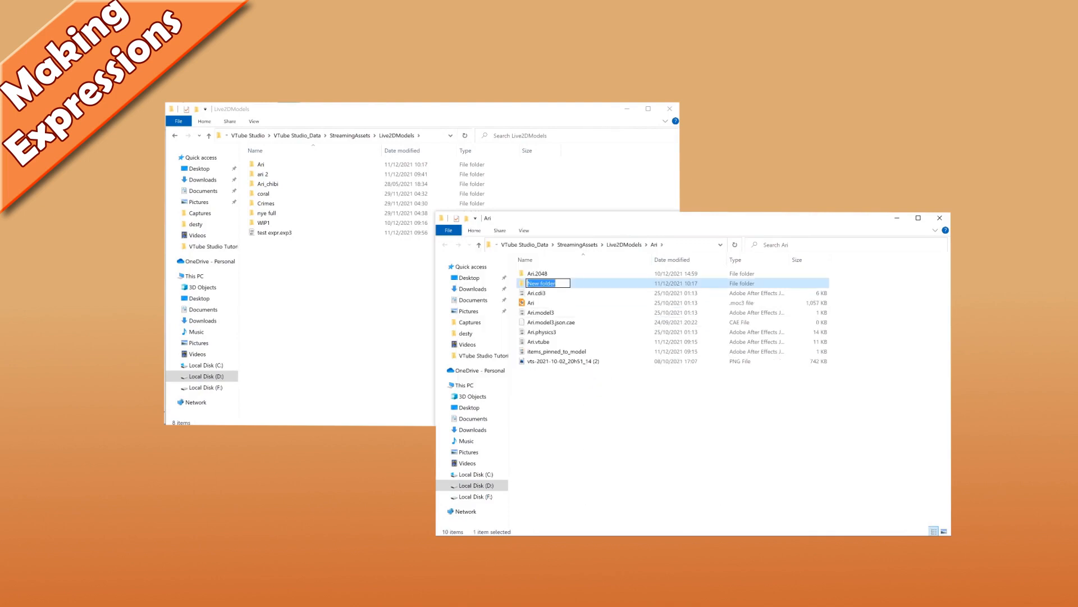
{"action": "type", "text": "expr"}
{"action": "key", "text": "Return"}
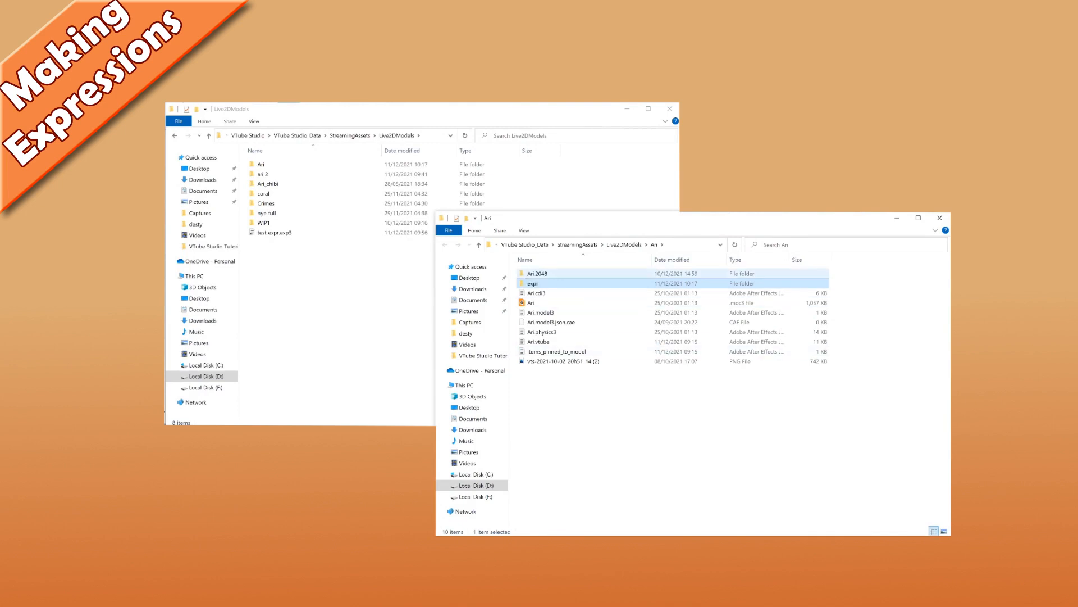
Step: Move test expr.exp3 from the Live2DModels folder into the expr folder
{"action": "double_click", "coordinate": [533, 283]}
{"action": "left_click", "coordinate": [342, 292]}
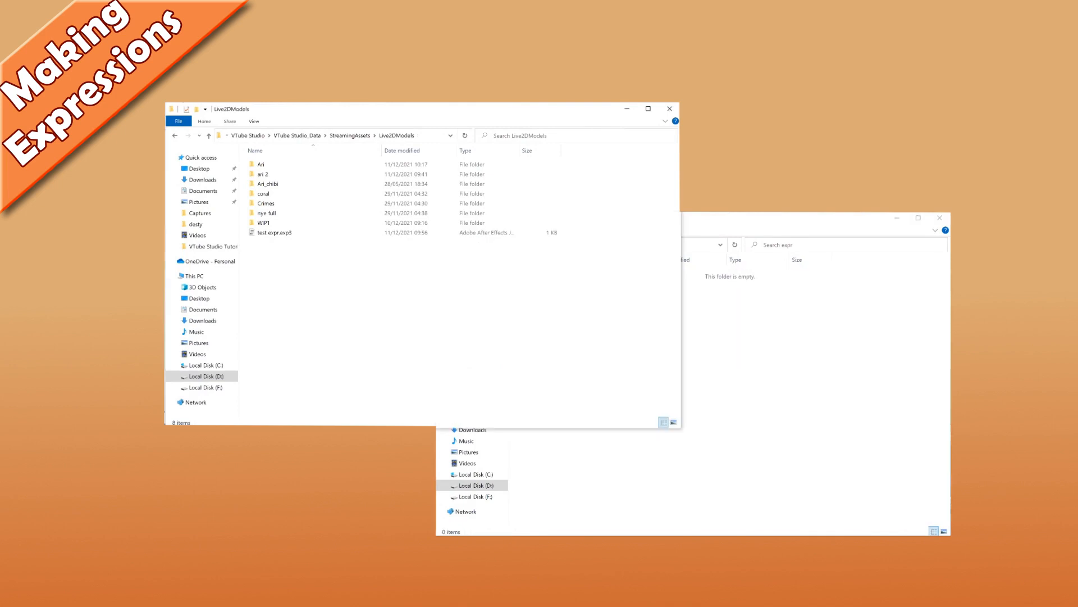
{"action": "left_click_drag", "start_coordinate": [337, 232], "coordinate": [787, 368]}
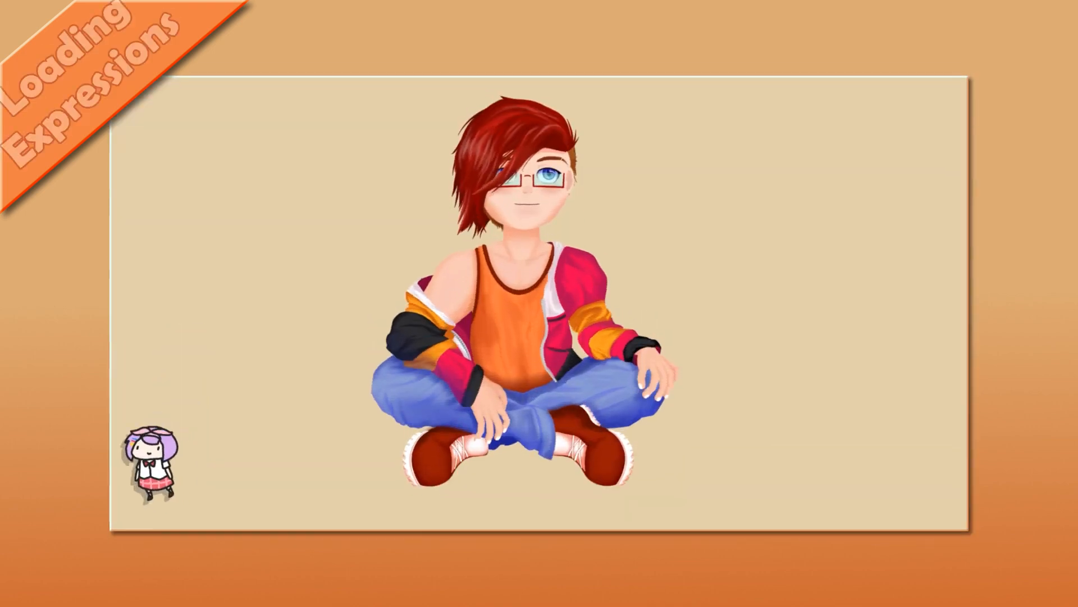
Step: Switch to VTube Studio and open the hotkey settings for the Ari model
{"action": "double_click", "coordinate": [254, 313]}
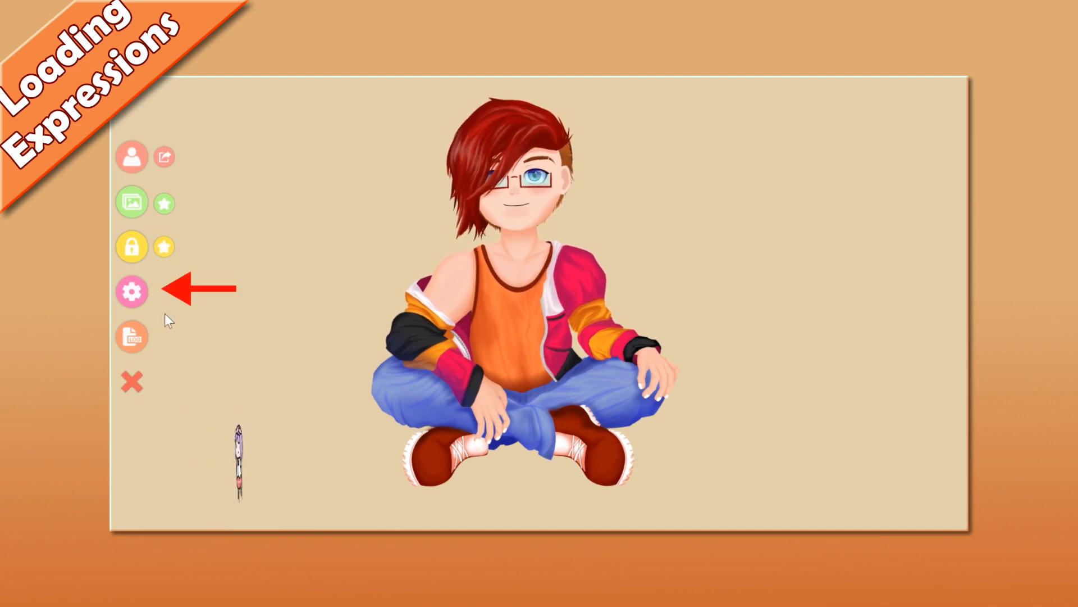
{"action": "left_click", "coordinate": [138, 292]}
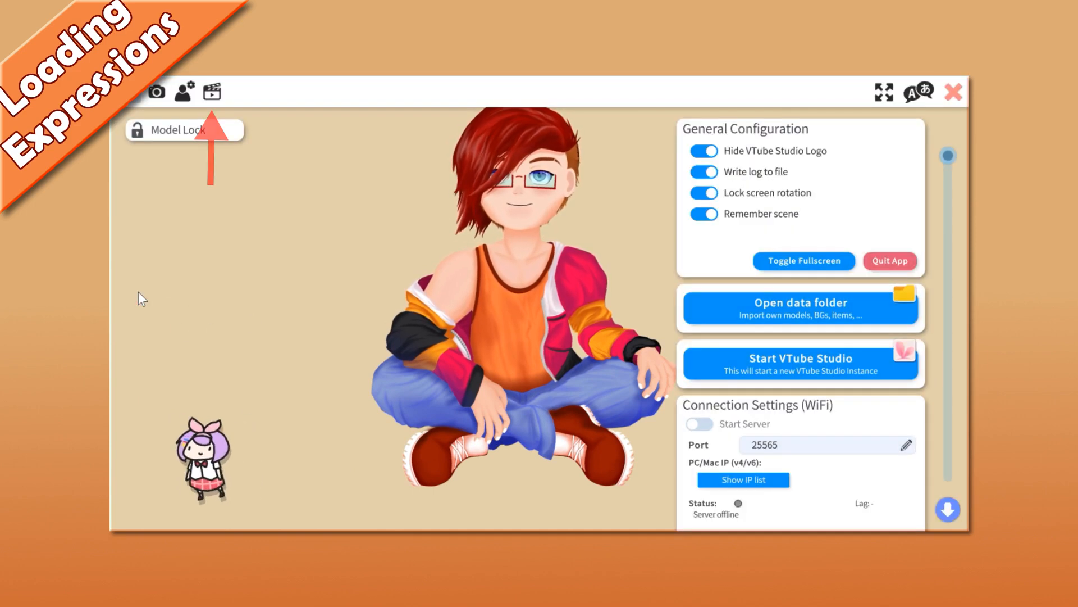
{"action": "left_click", "coordinate": [212, 93]}
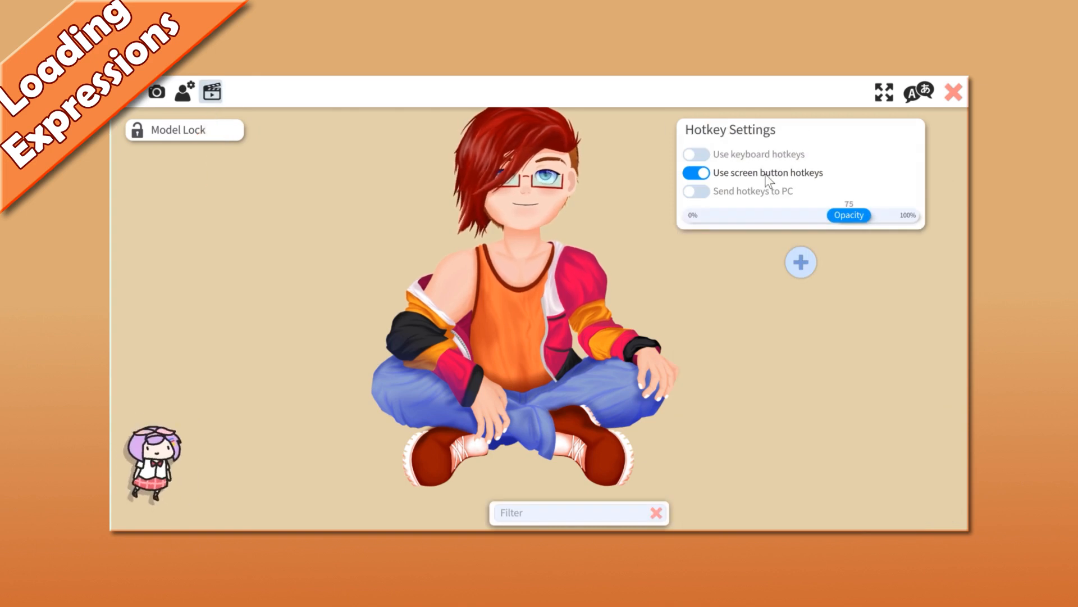
Step: Toggle keyboard hotkeys on and off, and try a screen button opacity of 80%
{"action": "left_click", "coordinate": [700, 154]}
{"action": "left_click", "coordinate": [699, 154]}
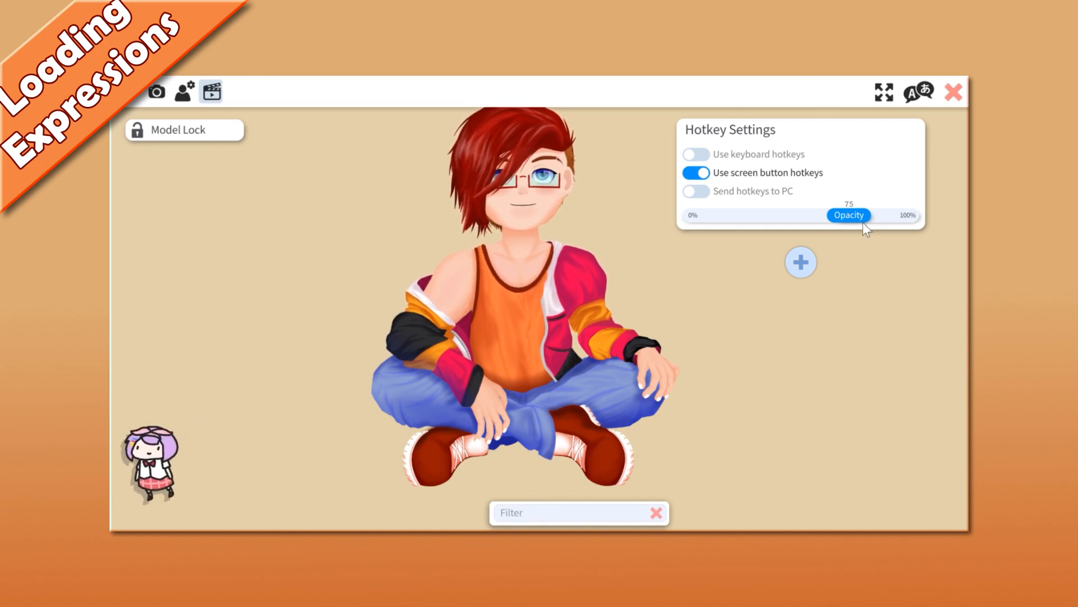
{"action": "left_click_drag", "start_coordinate": [853, 219], "coordinate": [789, 223]}
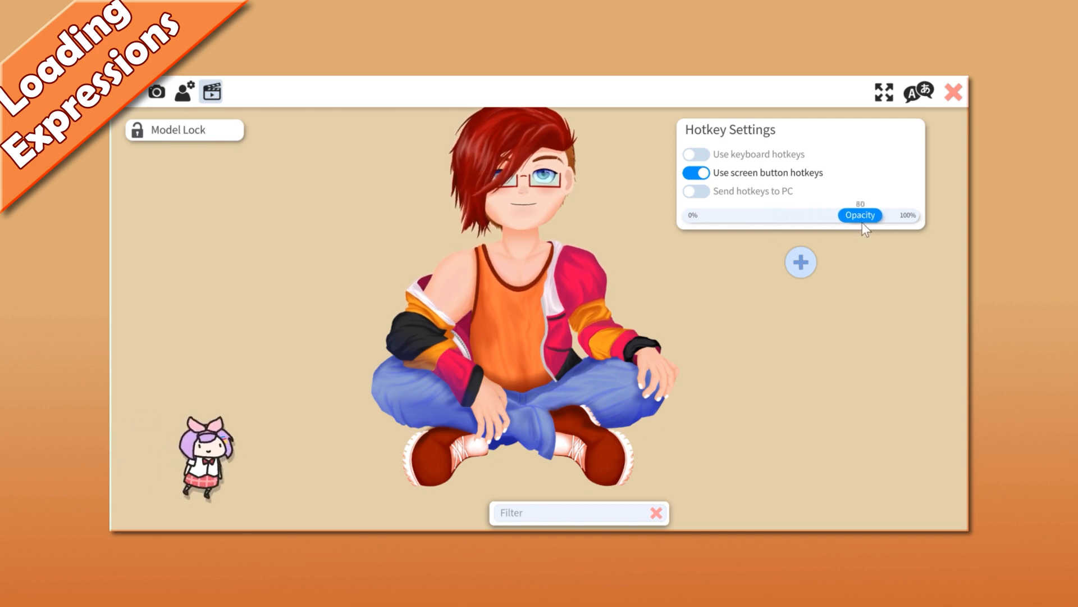
Step: Add an example hotkey and assign it to screen button 2
{"action": "left_click", "coordinate": [801, 261]}
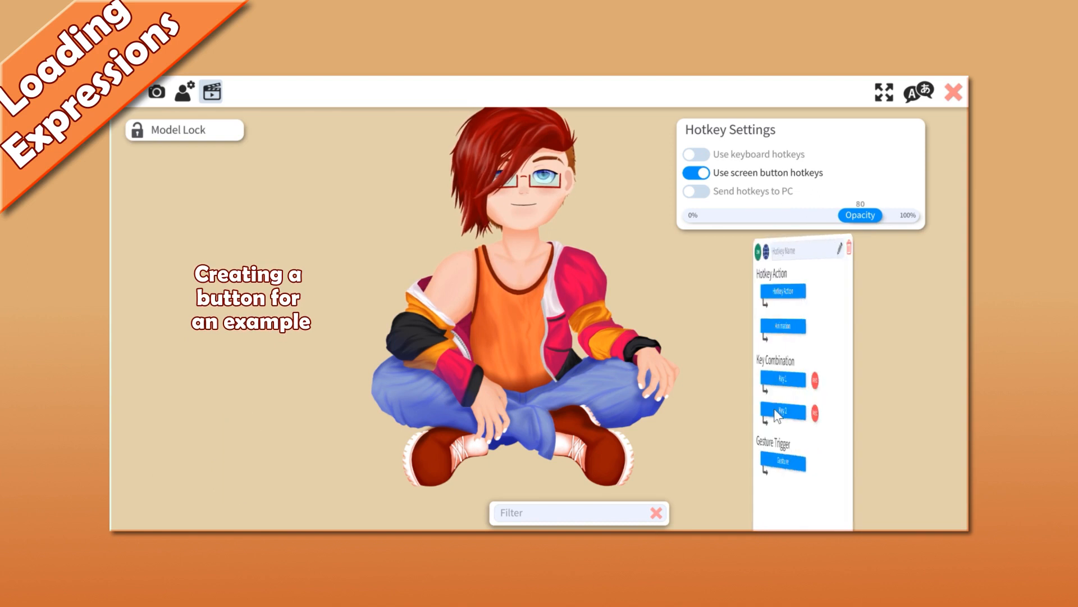
{"action": "scroll", "coordinate": [774, 409], "scroll_direction": "down", "scroll_amount": 3}
{"action": "left_click", "coordinate": [768, 483]}
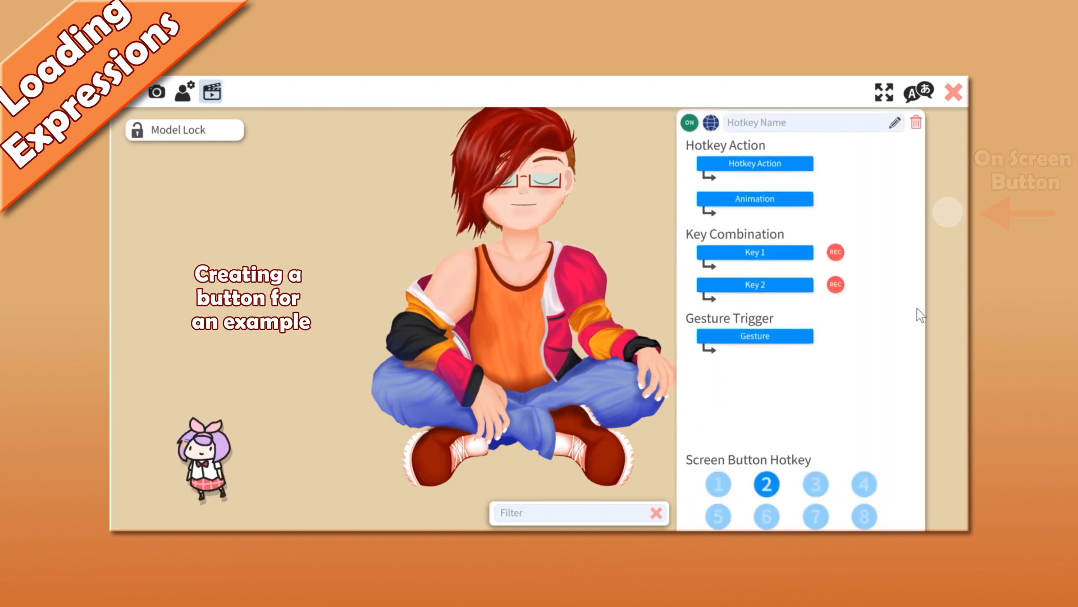
Step: Set the screen button opacity to about 75% and delete the example hotkey
{"action": "scroll", "coordinate": [867, 289], "scroll_direction": "up", "scroll_amount": 5}
{"action": "mouse_move", "coordinate": [860, 216]}
{"action": "left_mouse_down"}
{"action": "mouse_move", "coordinate": [826, 216]}
{"action": "mouse_move", "coordinate": [878, 214]}
{"action": "mouse_move", "coordinate": [851, 215]}
{"action": "left_mouse_up"}
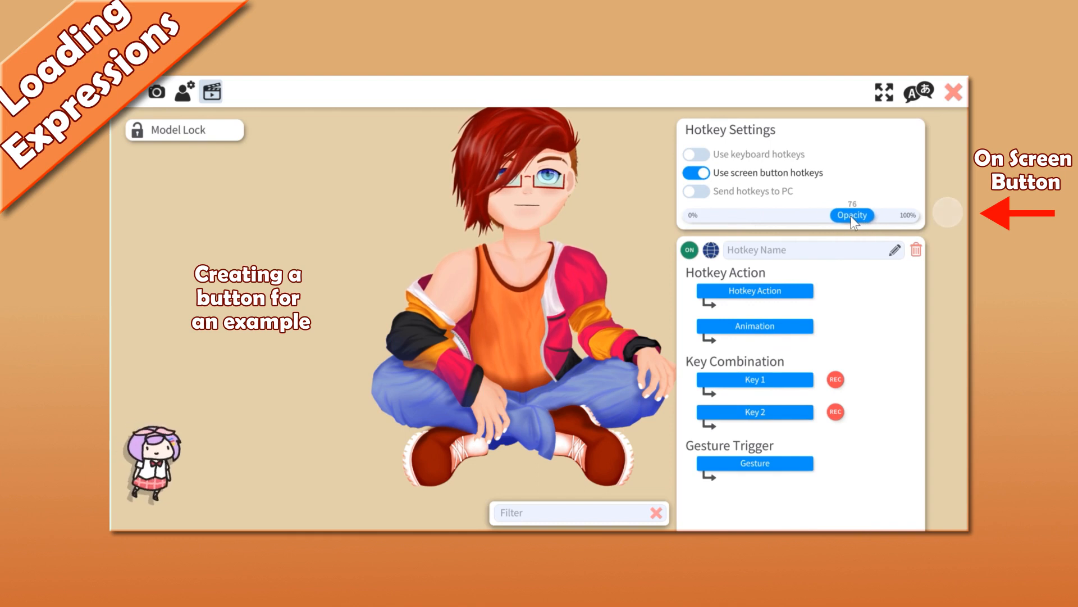
{"action": "left_click", "coordinate": [916, 250]}
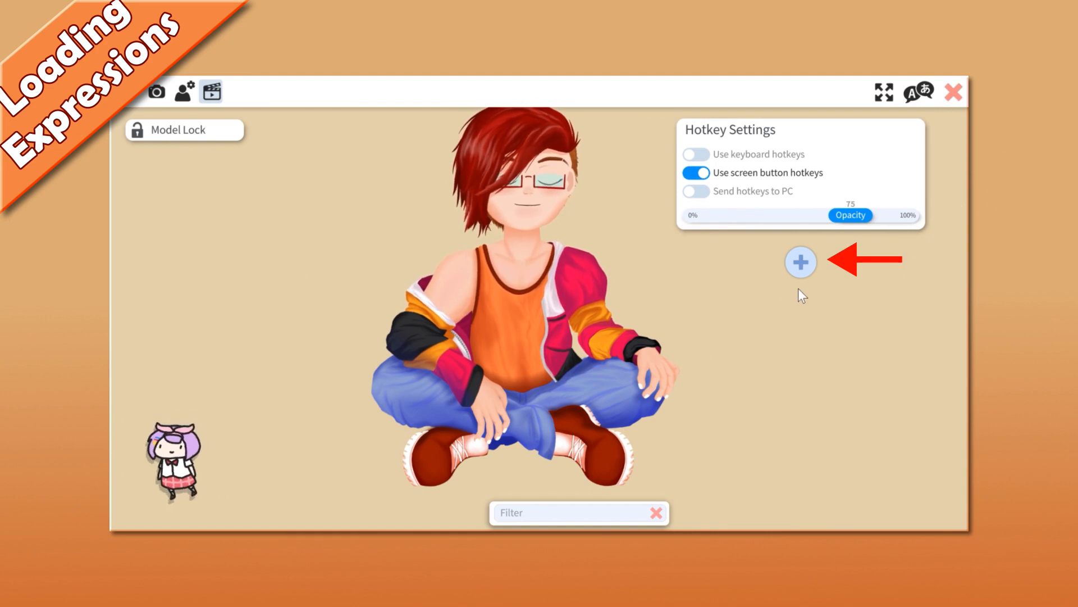
Step: Add a new hotkey and set its action to Set/Unset Expression (exp3)
{"action": "left_click", "coordinate": [801, 262]}
{"action": "scroll", "coordinate": [848, 300], "scroll_direction": "down", "scroll_amount": 3}
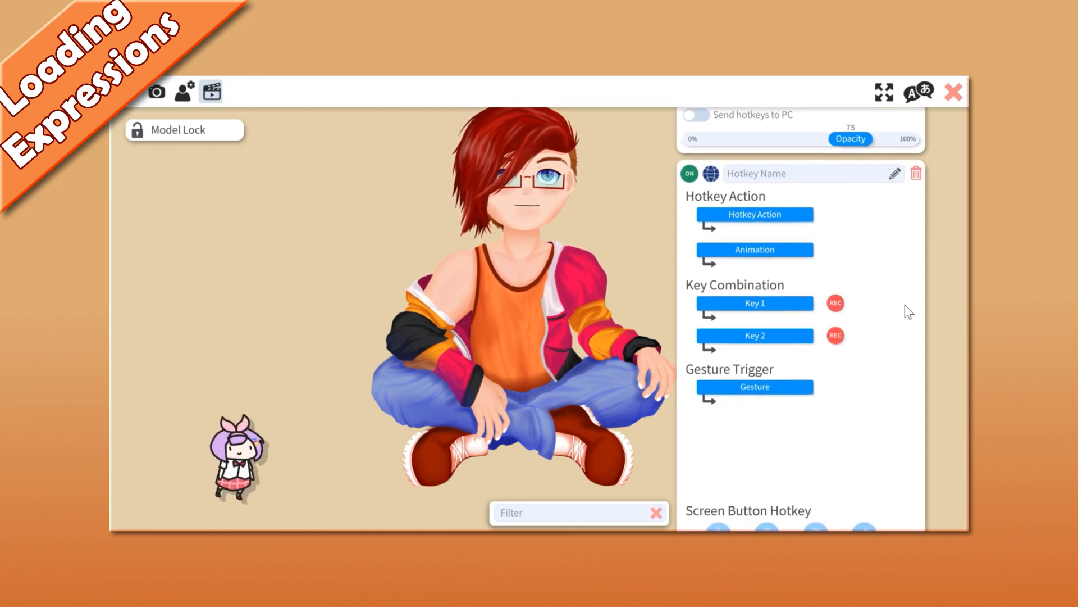
{"action": "scroll", "coordinate": [905, 305], "scroll_direction": "down", "scroll_amount": 2}
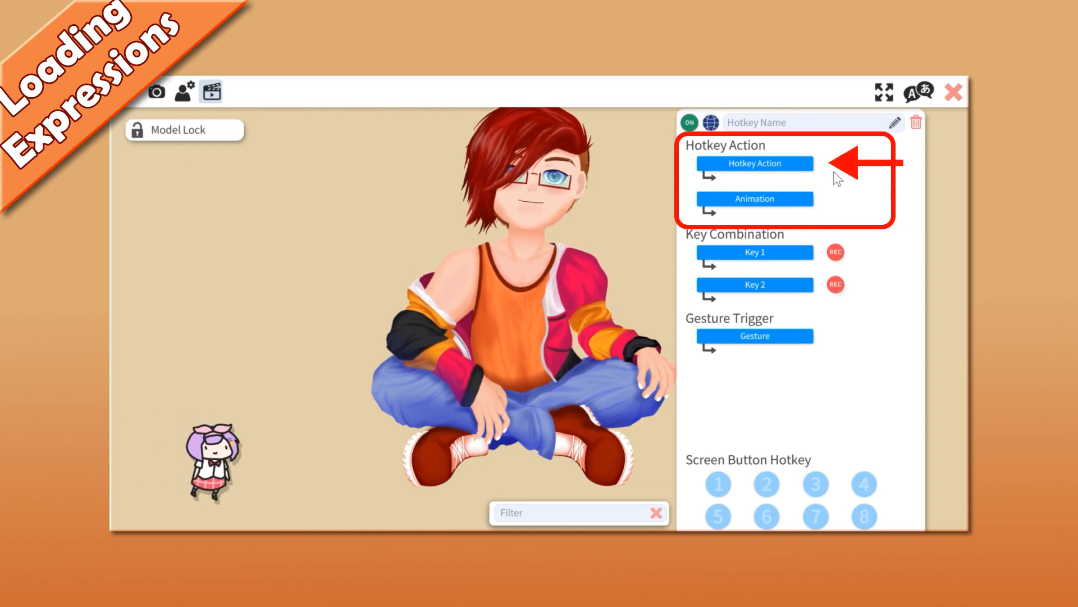
{"action": "left_click", "coordinate": [790, 164]}
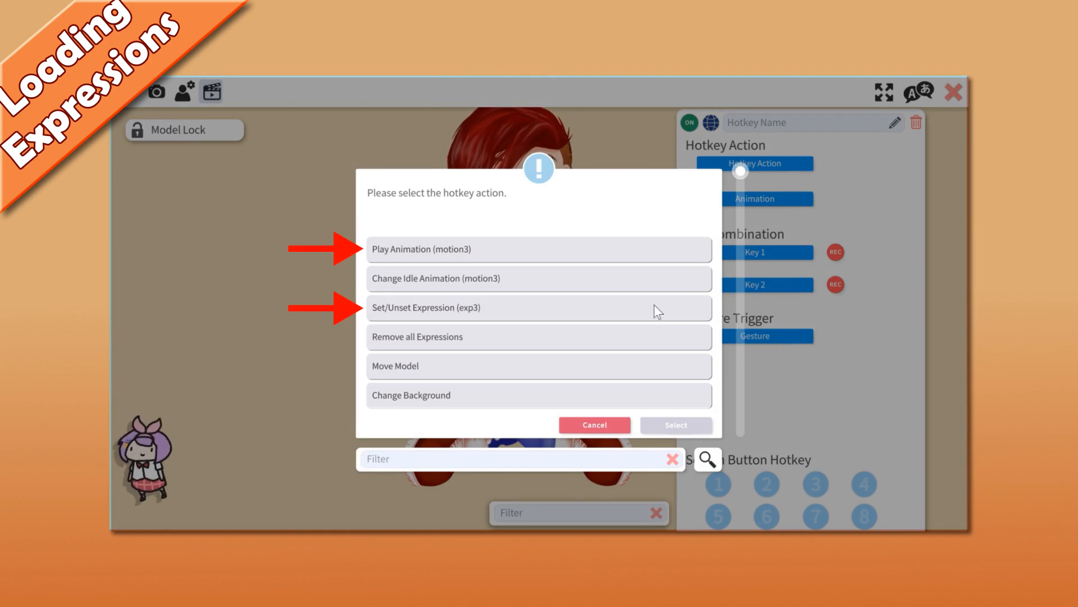
{"action": "left_click", "coordinate": [654, 304]}
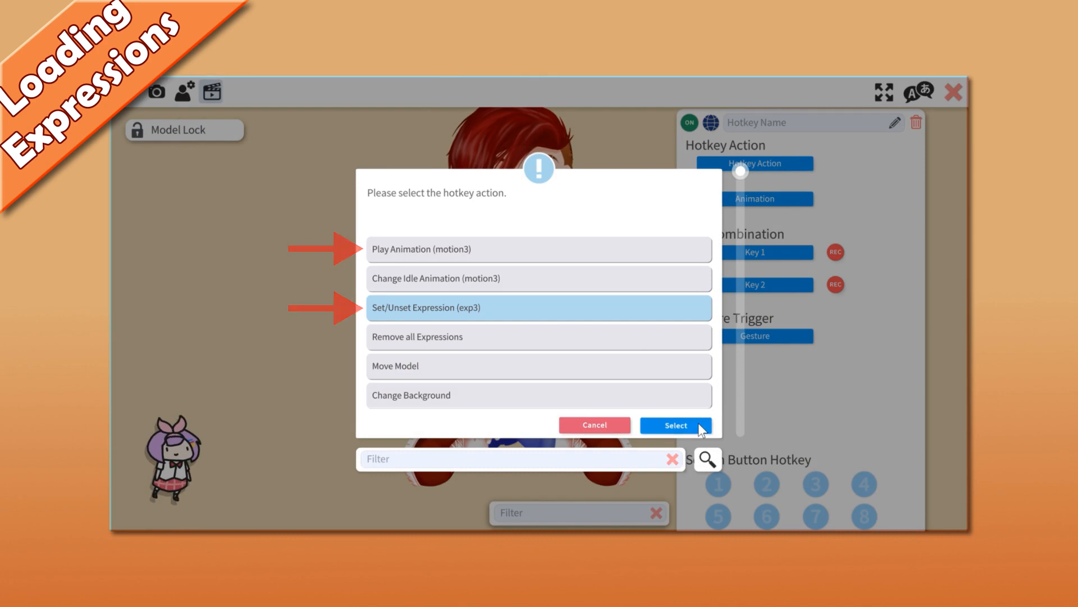
{"action": "left_click", "coordinate": [699, 423]}
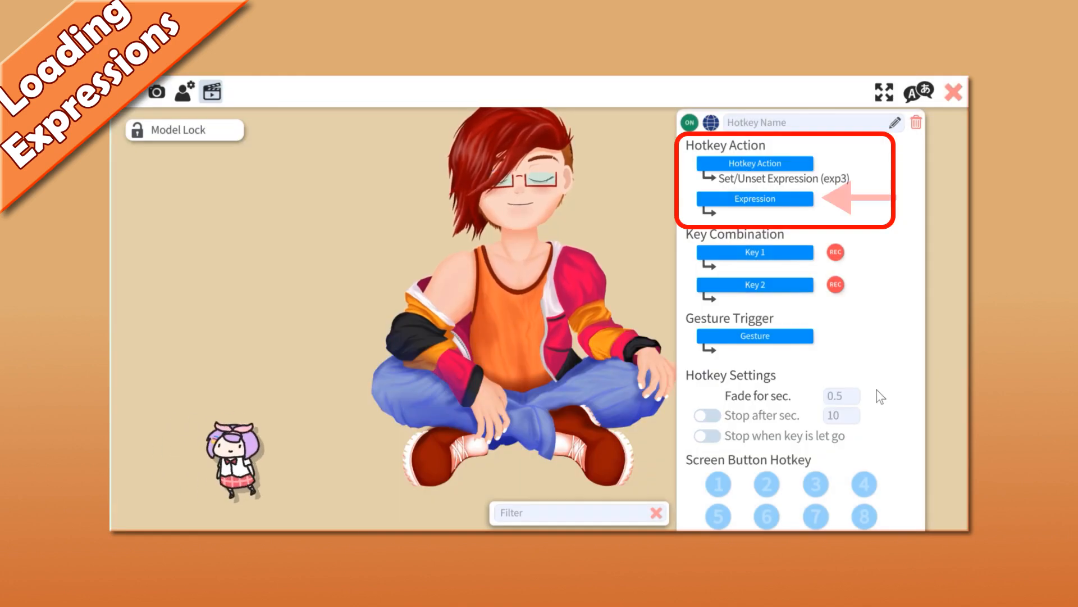
Step: Set the hotkey's expression to test expr
{"action": "left_click", "coordinate": [782, 199]}
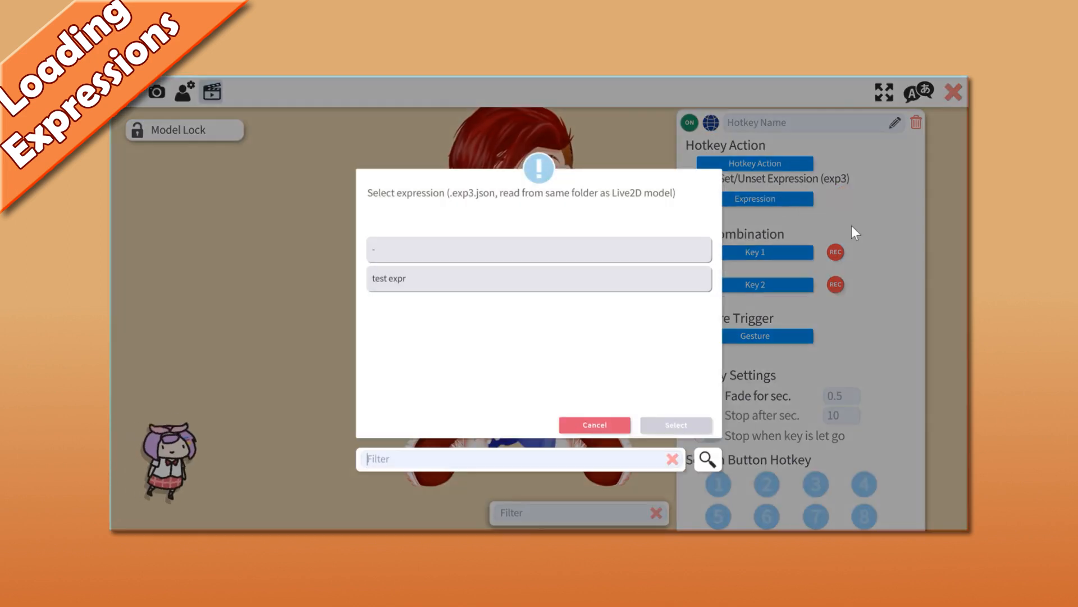
{"action": "left_click", "coordinate": [691, 288]}
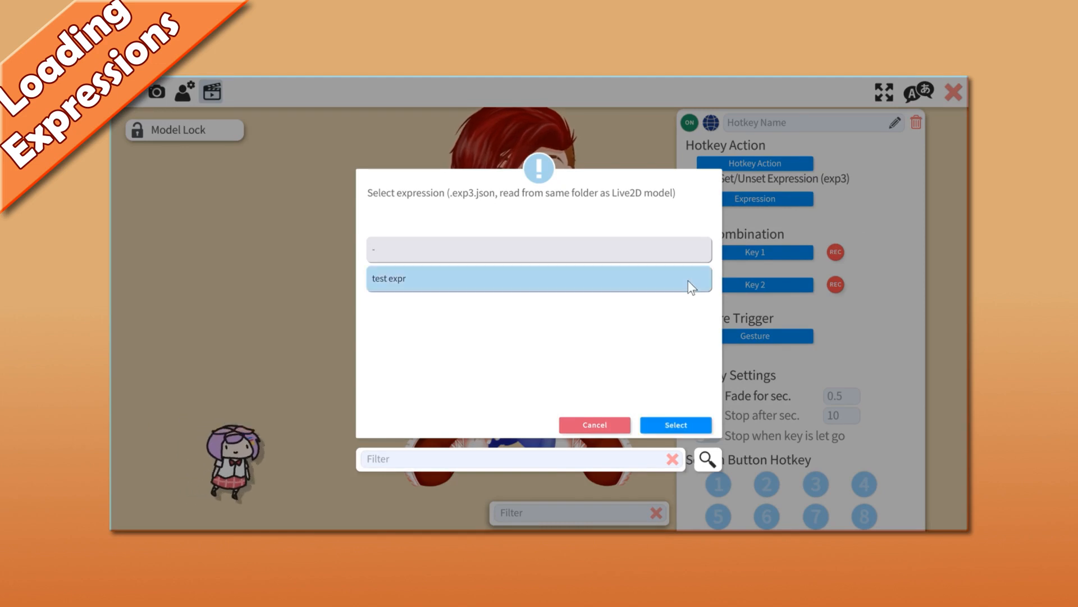
{"action": "left_click", "coordinate": [669, 423]}
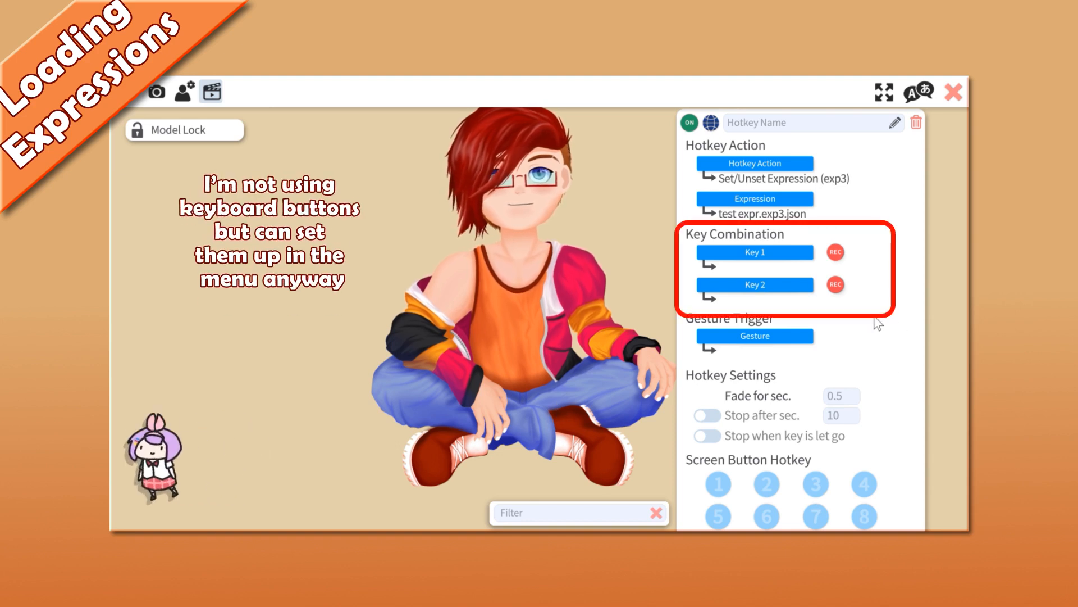
Step: Choose Space as Key 1 in the hotkey's key combination
{"action": "left_click", "coordinate": [808, 254]}
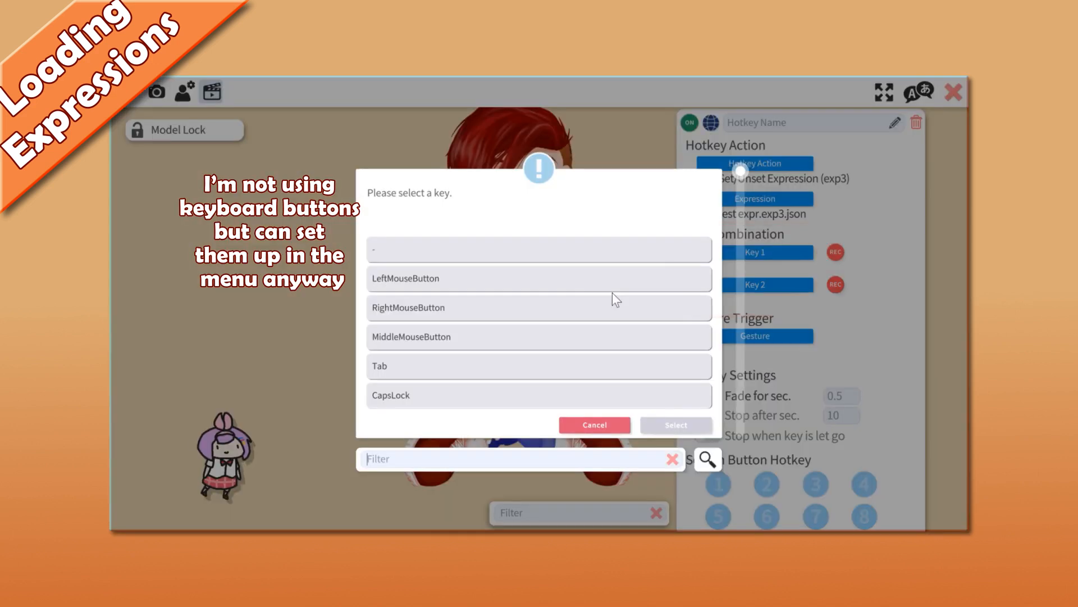
{"action": "scroll", "coordinate": [584, 294], "scroll_direction": "down", "scroll_amount": 3}
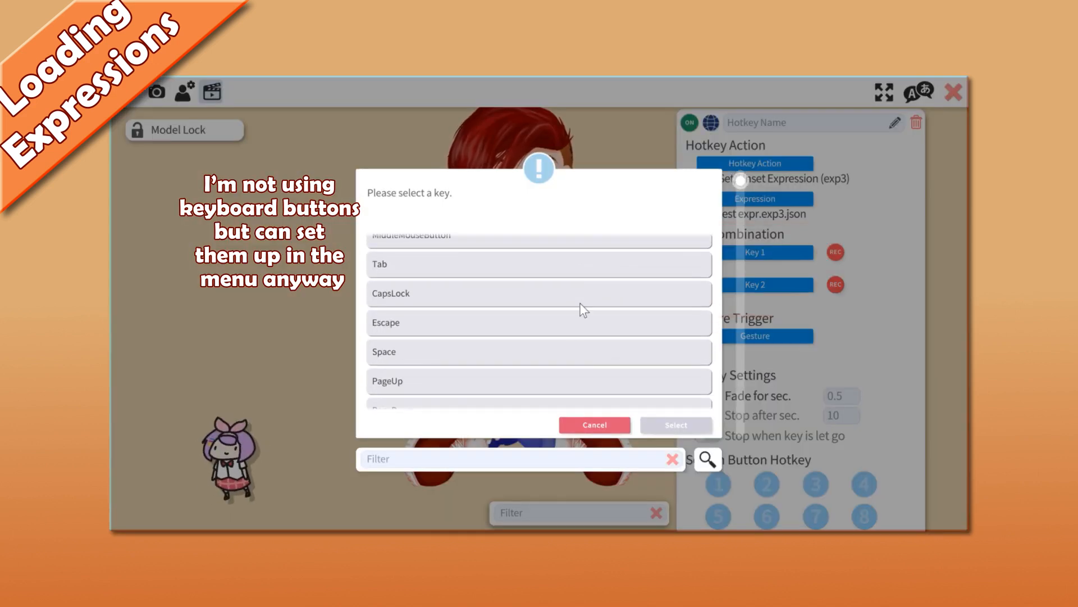
{"action": "left_click", "coordinate": [574, 354]}
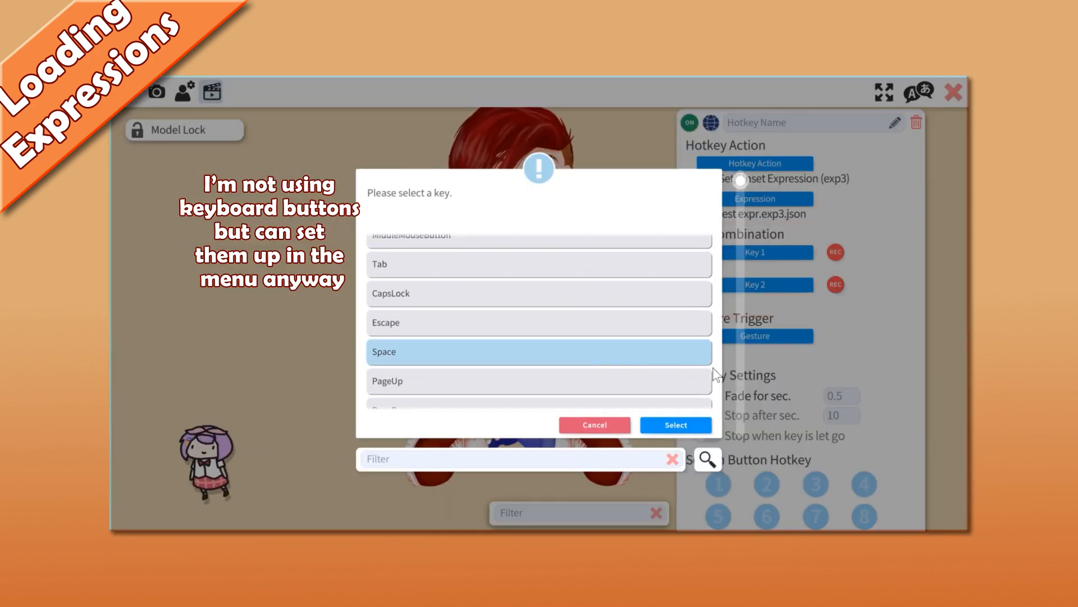
{"action": "left_click", "coordinate": [684, 426]}
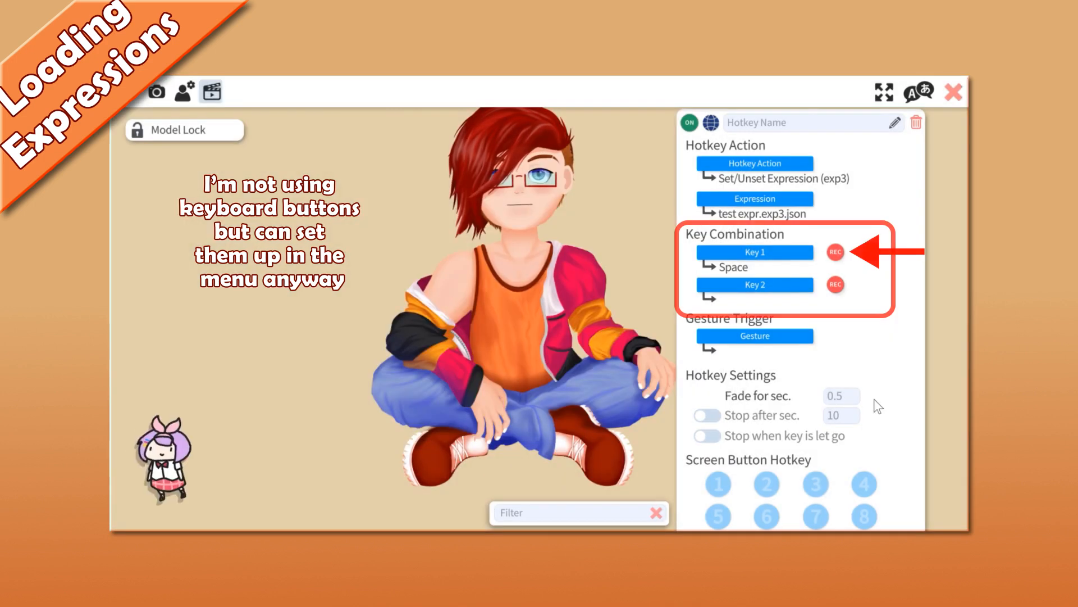
Step: Record H as the hotkey's Key 1, and reset Key 1 to no key
{"action": "left_click", "coordinate": [836, 253]}
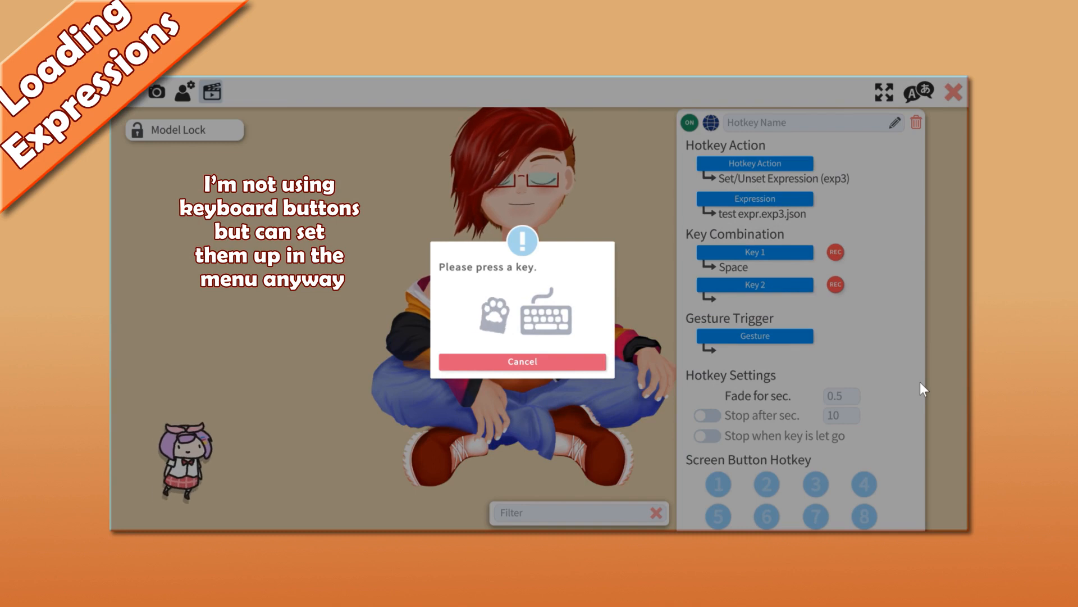
{"action": "key", "text": "h"}
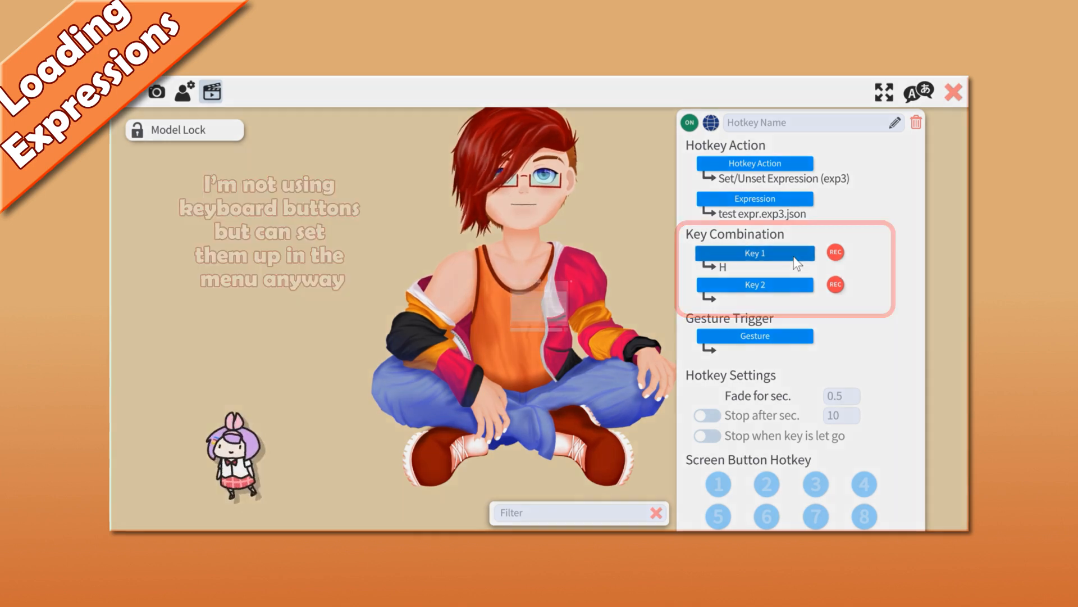
{"action": "left_click", "coordinate": [794, 256]}
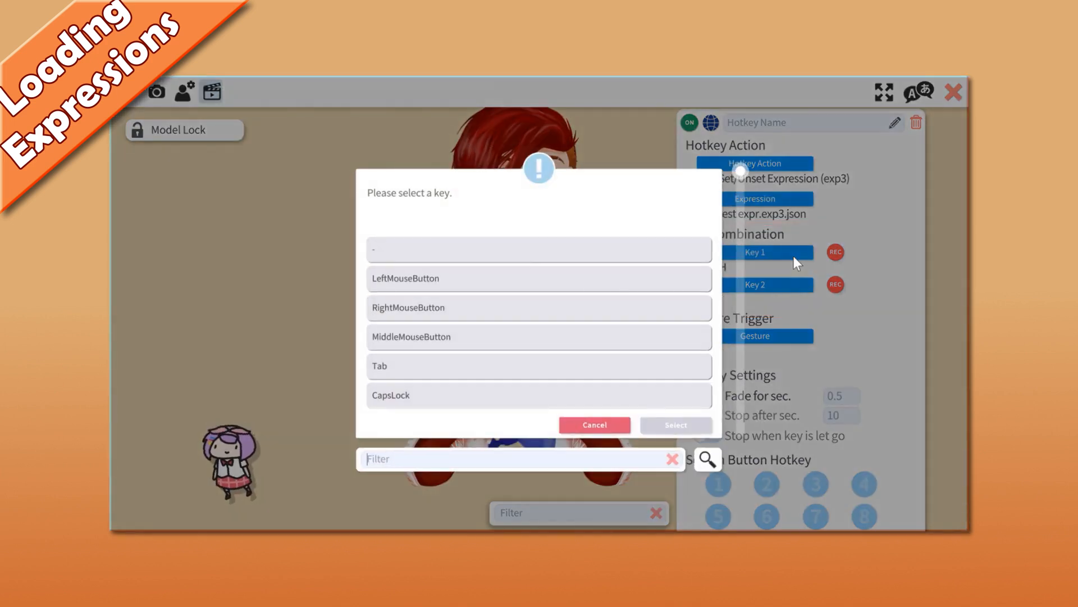
{"action": "left_click", "coordinate": [515, 253]}
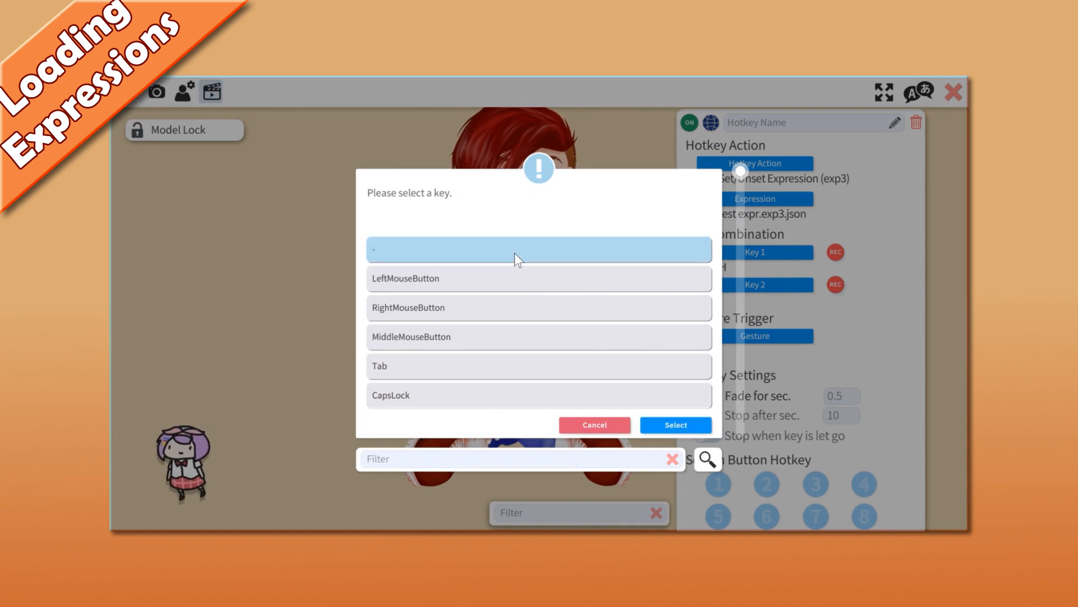
{"action": "left_click", "coordinate": [680, 425]}
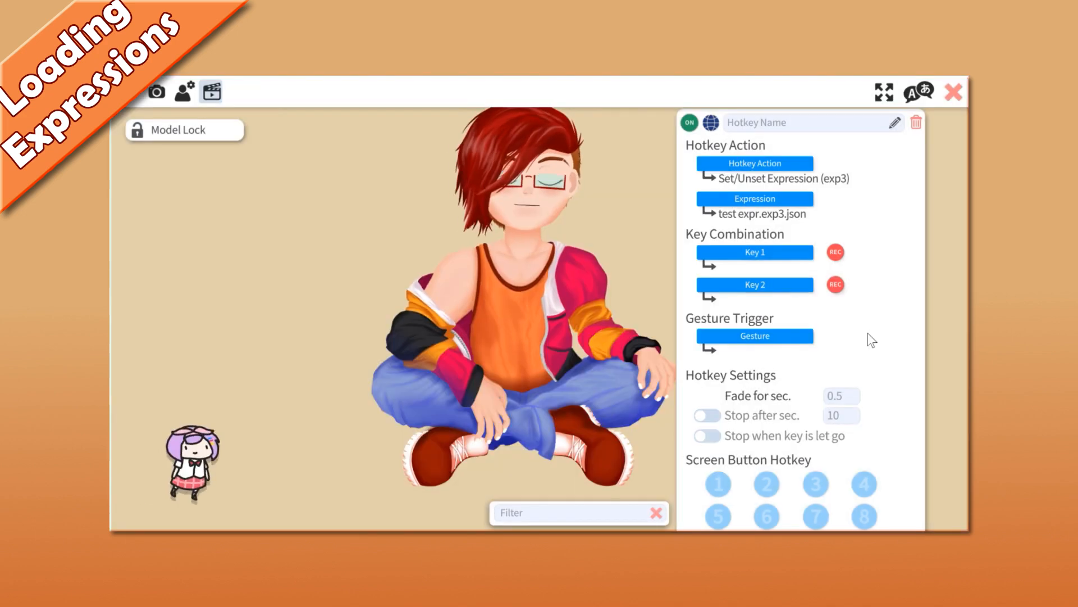
Step: View the hotkey's gesture trigger options without assigning a gesture
{"action": "scroll", "coordinate": [883, 298], "scroll_direction": "down", "scroll_amount": 1}
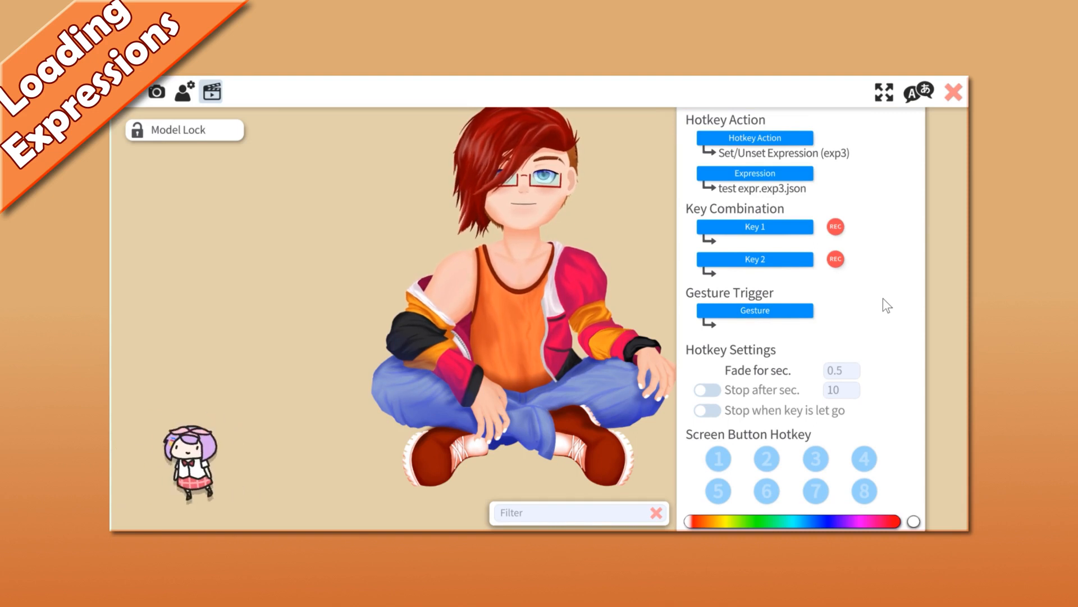
{"action": "left_click", "coordinate": [788, 311]}
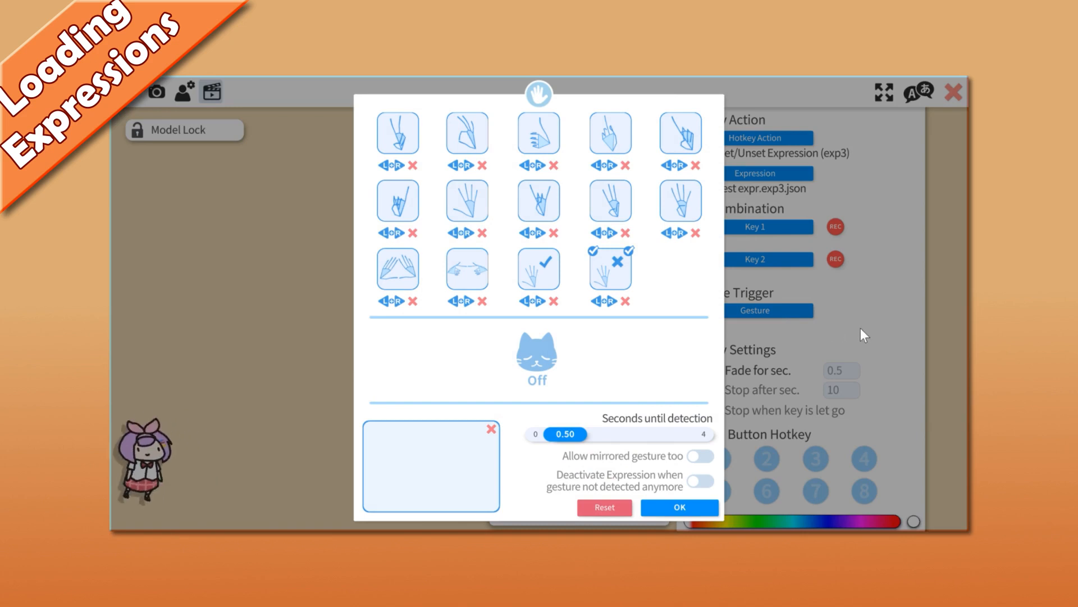
{"action": "left_click", "coordinate": [666, 507]}
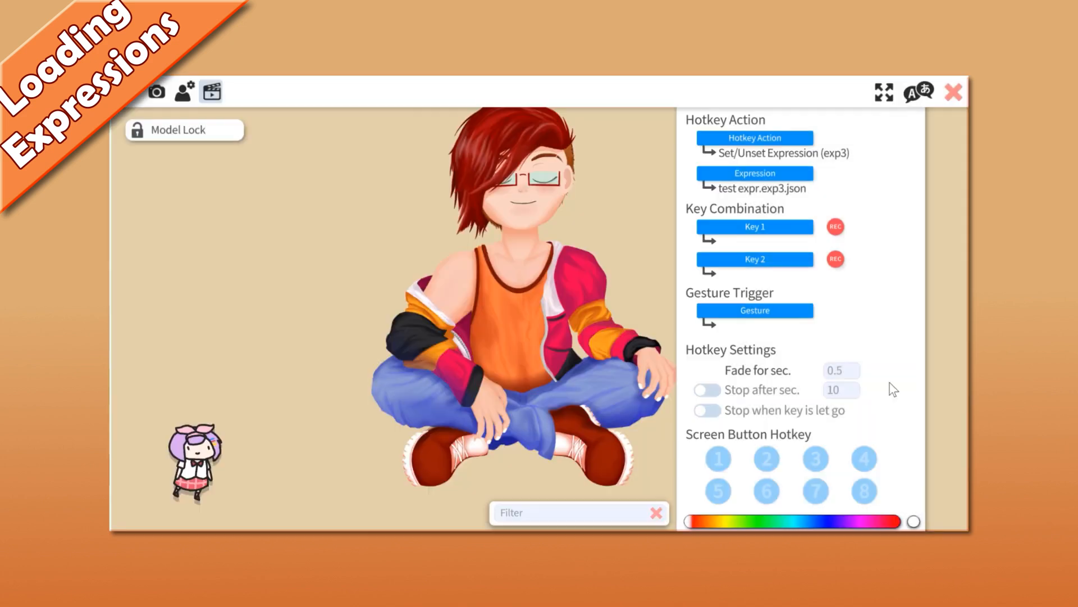
Step: Assign the expression hotkey to screen button 1 and add a second, blank hotkey for comparison
{"action": "scroll", "coordinate": [876, 332], "scroll_direction": "down", "scroll_amount": 1}
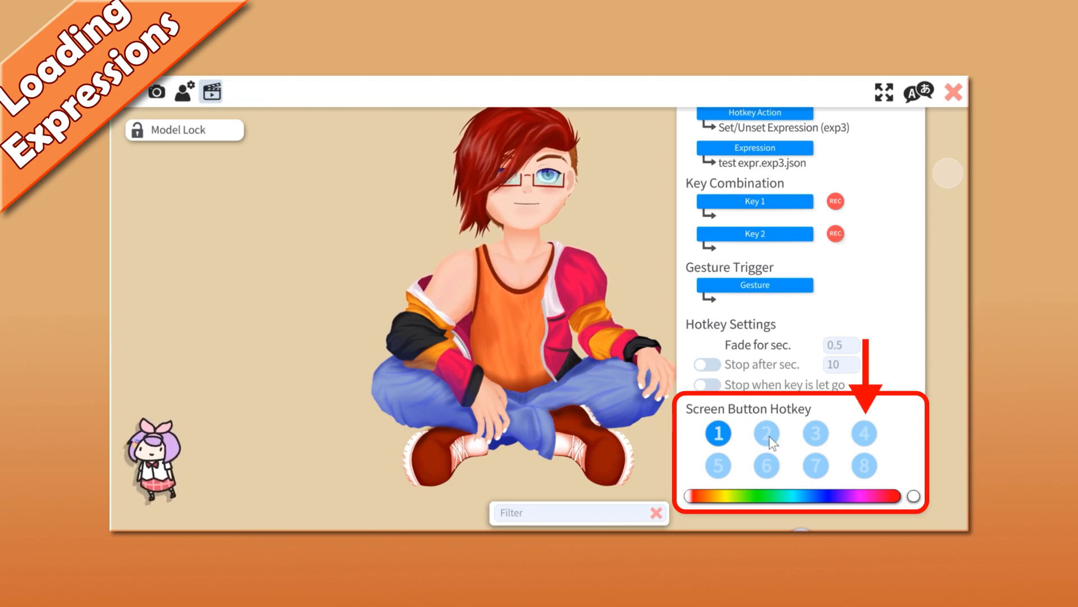
{"action": "scroll", "coordinate": [809, 411], "scroll_direction": "down", "scroll_amount": 1}
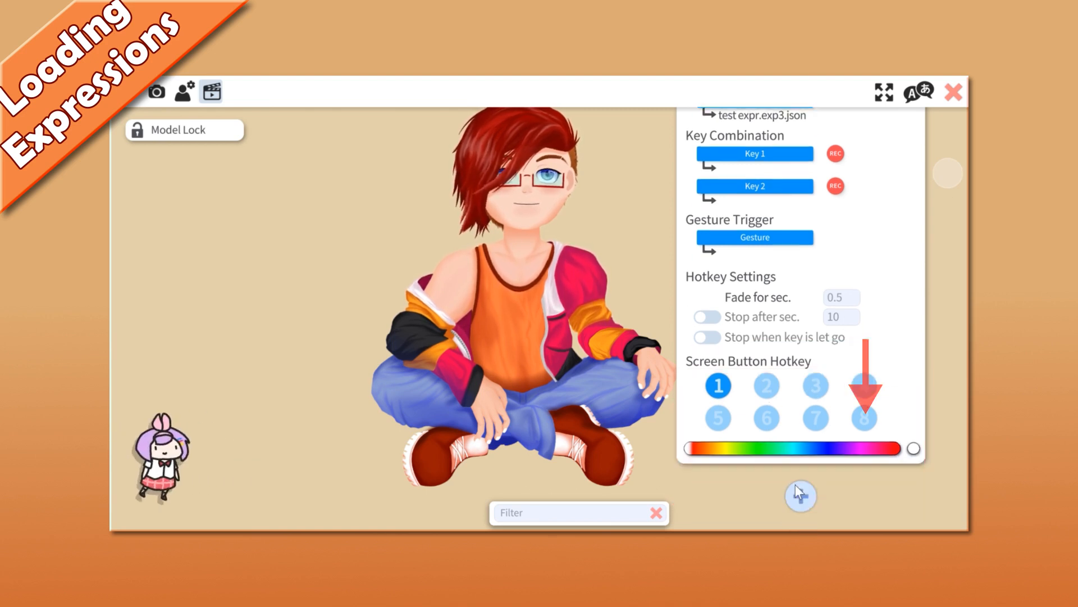
{"action": "scroll", "coordinate": [812, 370], "scroll_direction": "down", "scroll_amount": 8}
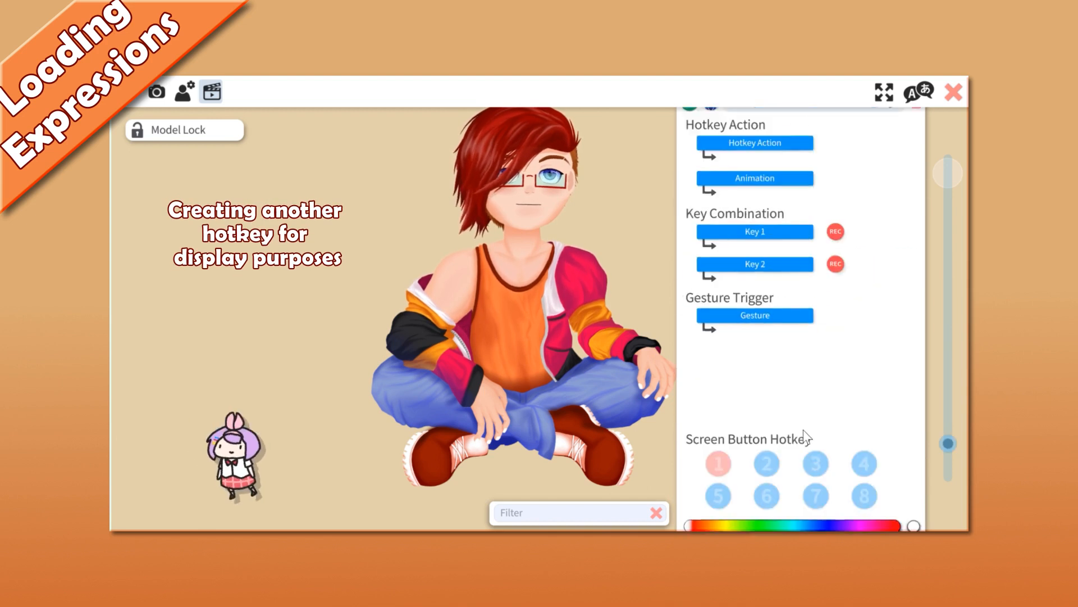
{"action": "left_click", "coordinate": [761, 443]}
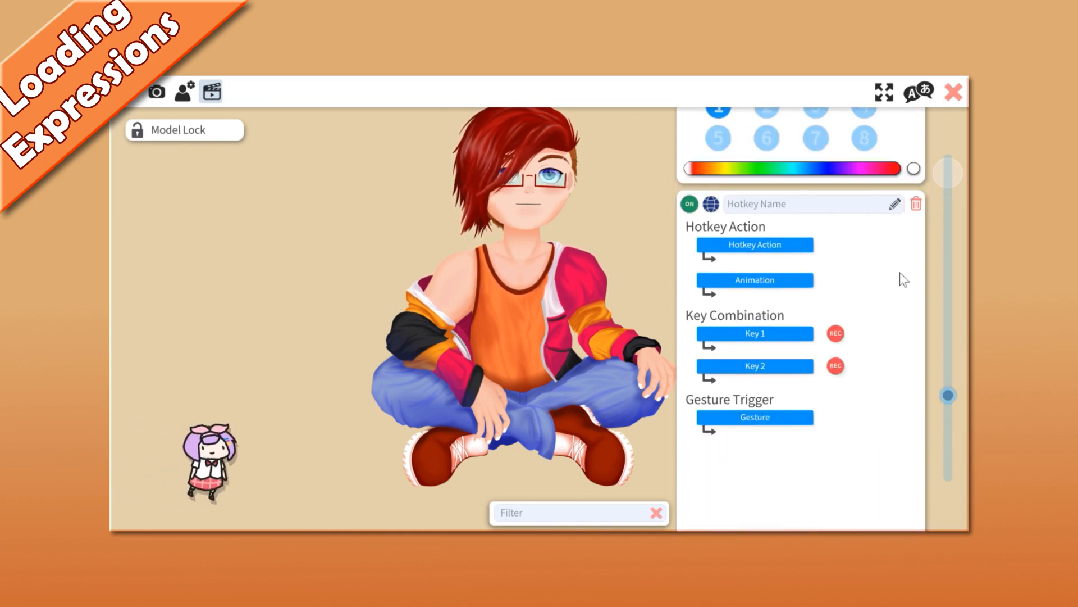
Step: Colour the expression hotkey's screen button purple and set its fade time to 1 second
{"action": "scroll", "coordinate": [862, 343], "scroll_direction": "up", "scroll_amount": 1}
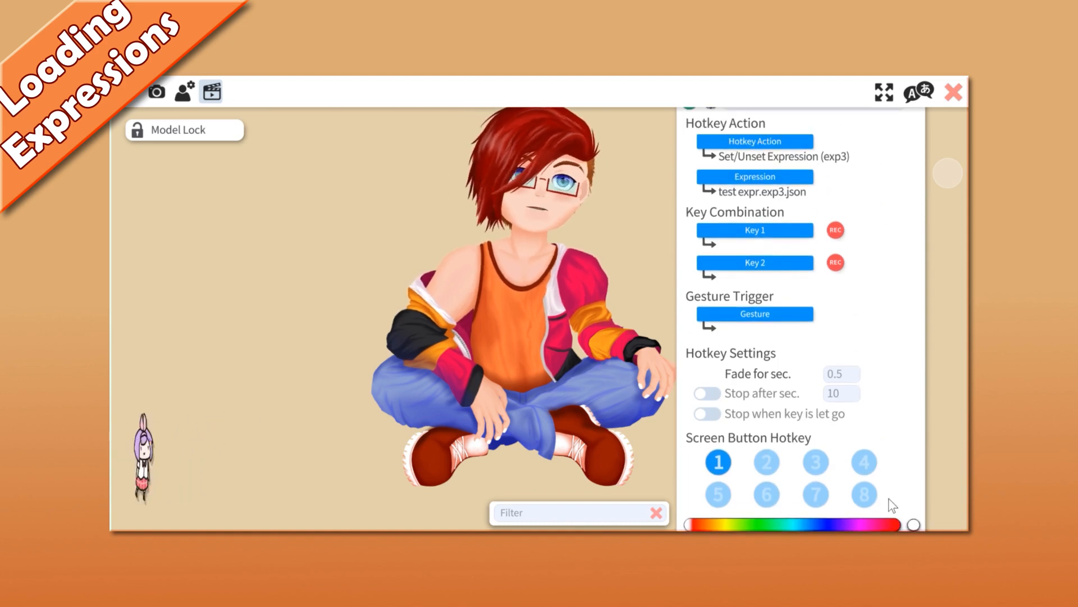
{"action": "left_click_drag", "start_coordinate": [802, 527], "coordinate": [867, 525]}
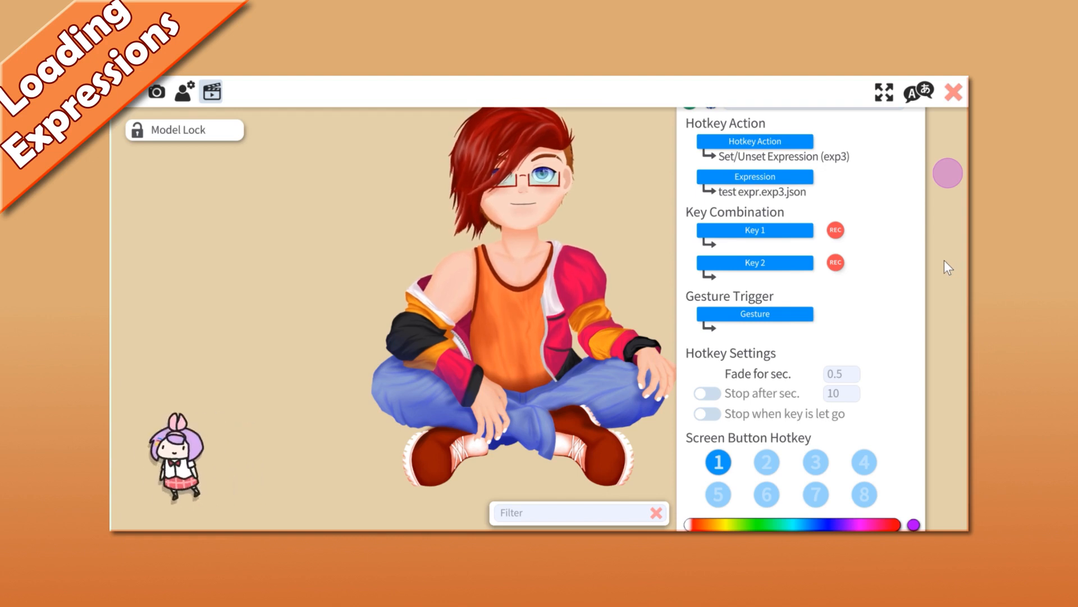
{"action": "left_click", "coordinate": [852, 366]}
{"action": "type", "text": "1"}
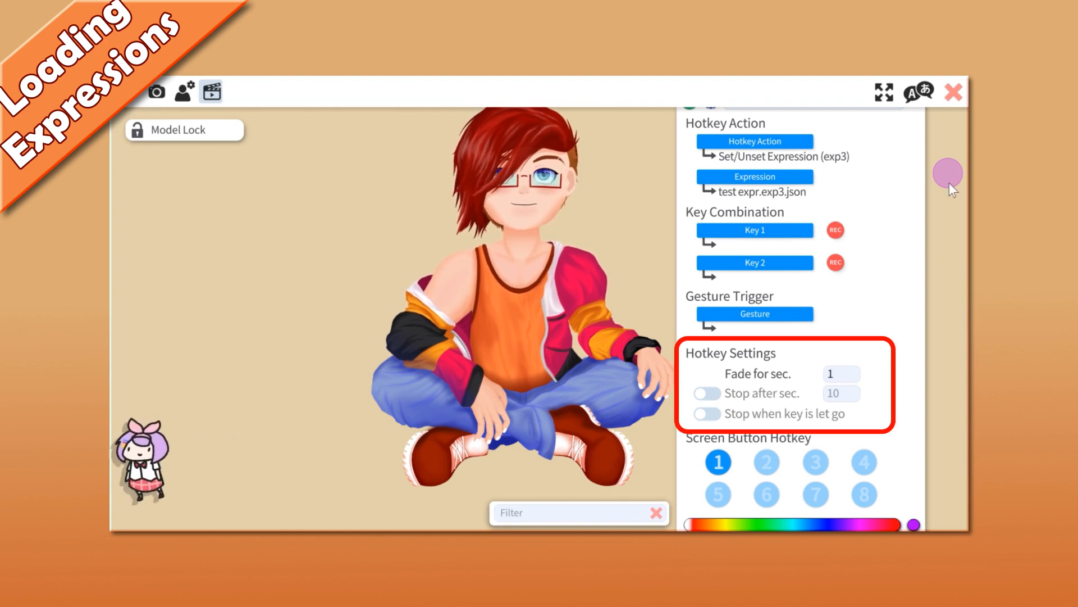
Step: Test the expression on the model with the purple screen button, and return to the hotkey settings
{"action": "scroll", "coordinate": [872, 239], "scroll_direction": "up", "scroll_amount": 1}
{"action": "scroll", "coordinate": [873, 240], "scroll_direction": "up", "scroll_amount": 1}
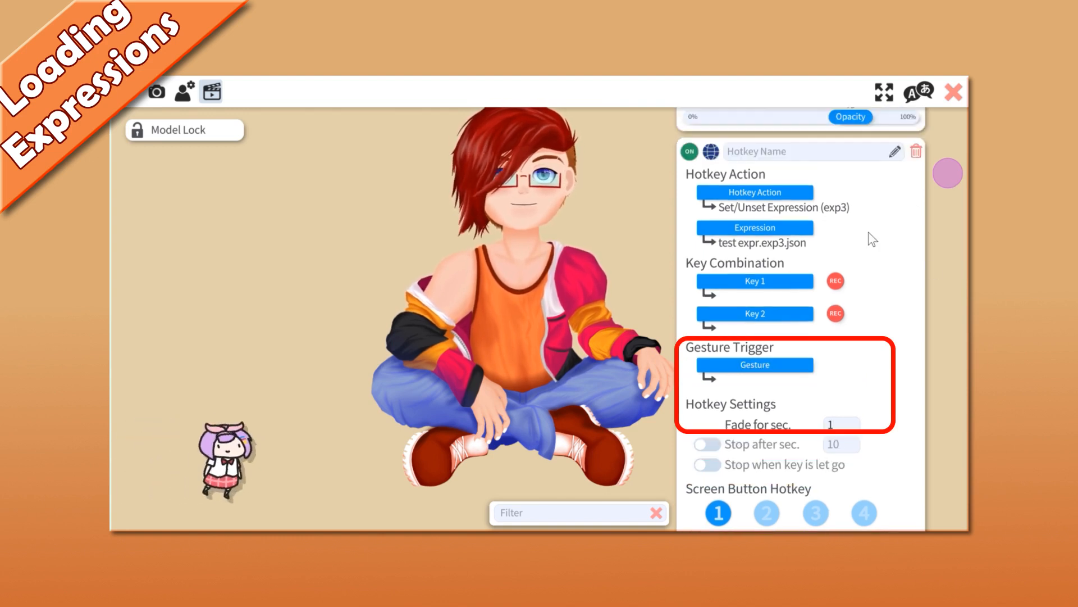
{"action": "scroll", "coordinate": [872, 240], "scroll_direction": "down", "scroll_amount": 2}
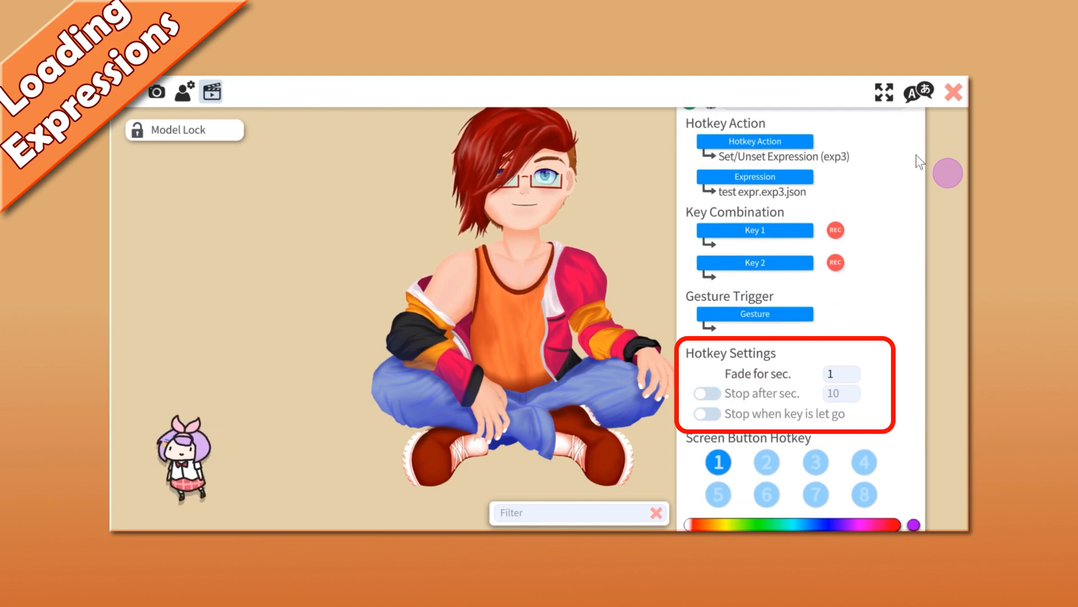
{"action": "double_click", "coordinate": [935, 172]}
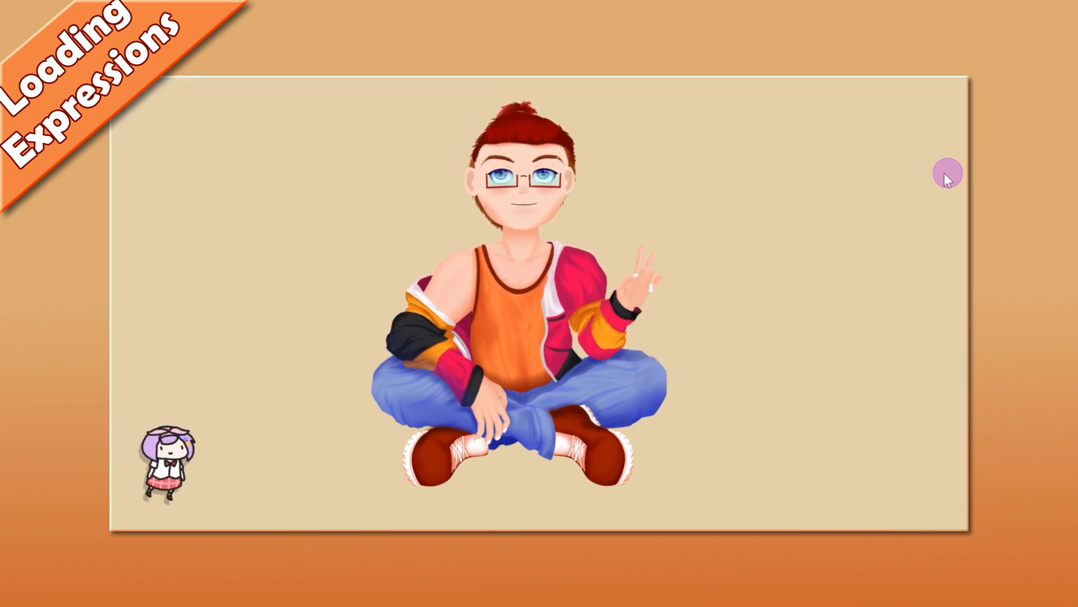
{"action": "left_click", "coordinate": [945, 173]}
{"action": "double_click", "coordinate": [702, 230]}
{"action": "left_click", "coordinate": [133, 292]}
Step: Set the hotkey's fade time to 0.5 seconds and test the expression again with the purple screen button
{"action": "left_click", "coordinate": [845, 379]}
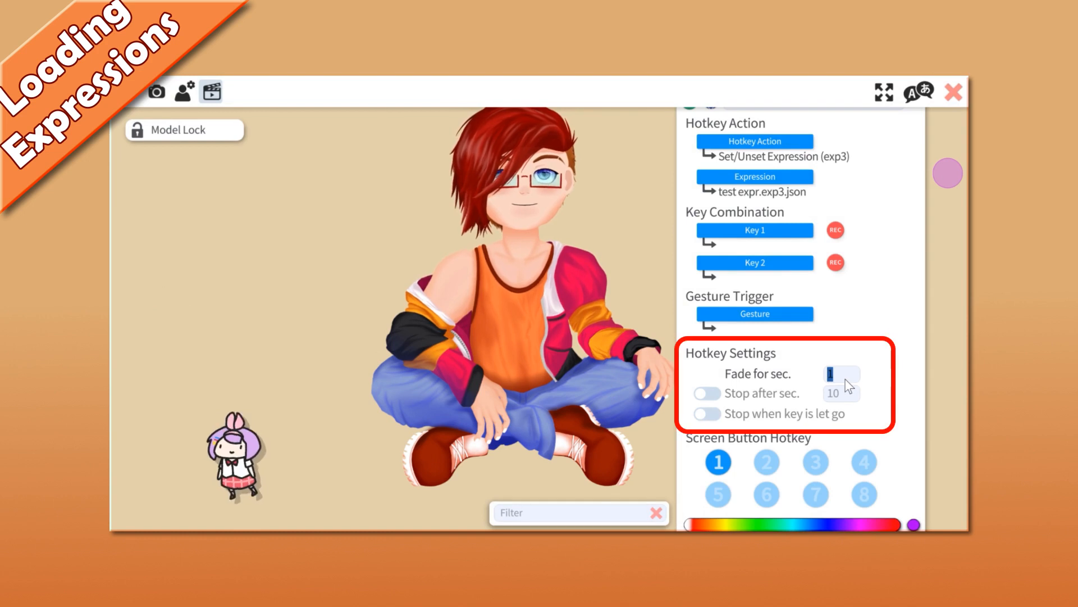
{"action": "type", "text": "0.5"}
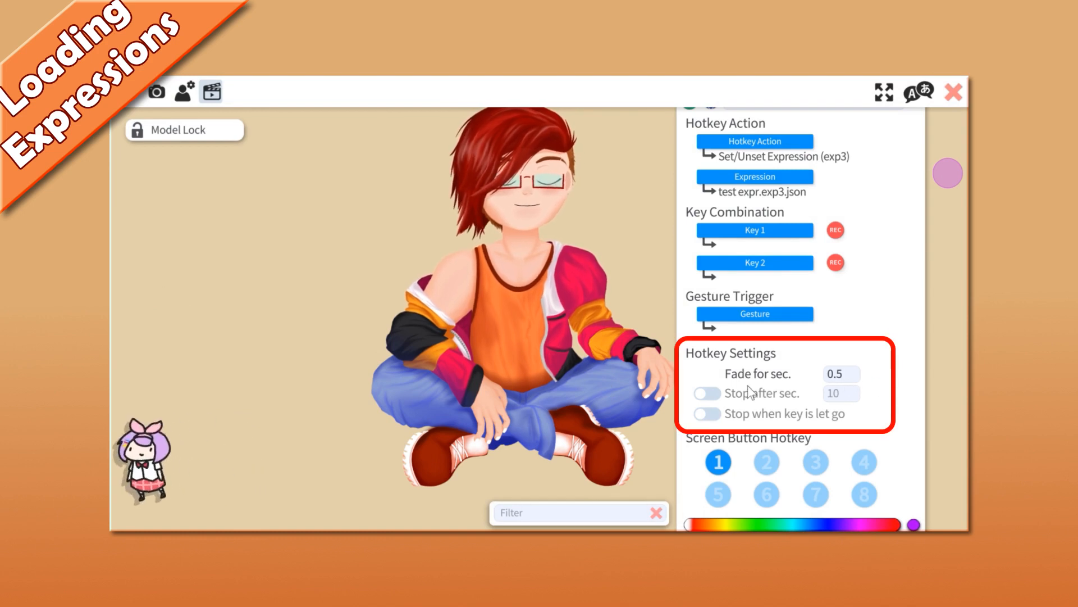
{"action": "left_click", "coordinate": [954, 92]}
{"action": "left_click", "coordinate": [950, 175]}
{"action": "left_click", "coordinate": [950, 175]}
{"action": "double_click", "coordinate": [355, 345]}
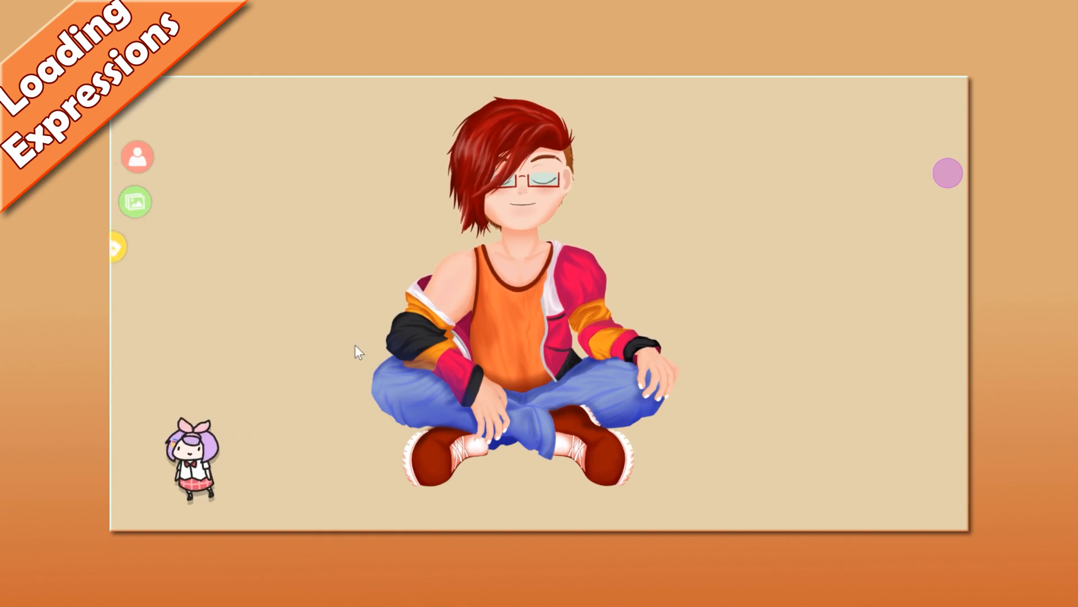
{"action": "left_click", "coordinate": [138, 298]}
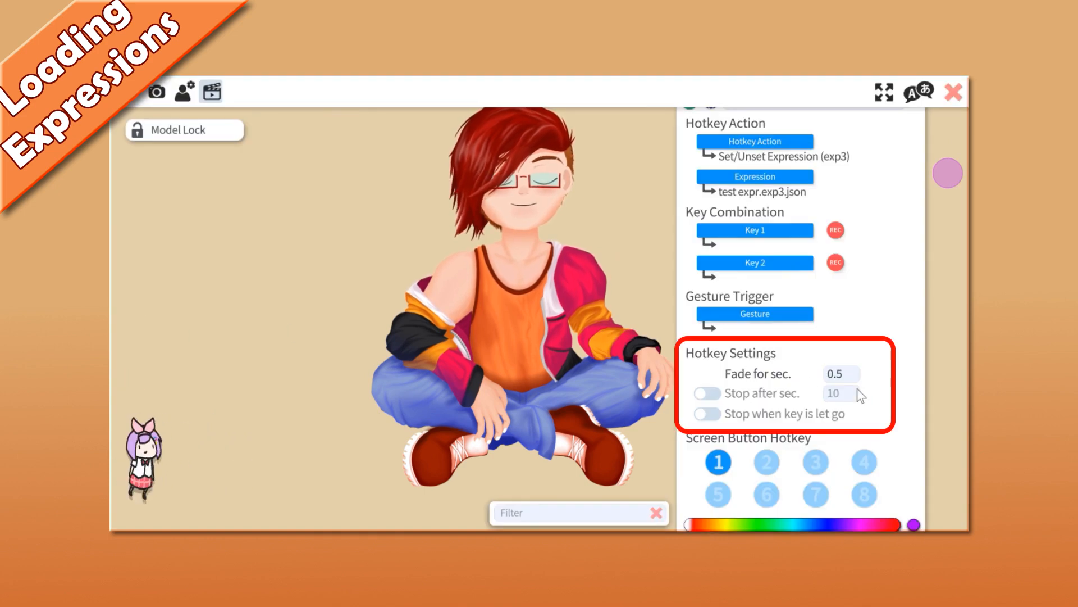
Step: Enable Stop after sec. for the expression hotkey and set it to 2 seconds
{"action": "left_click", "coordinate": [717, 393]}
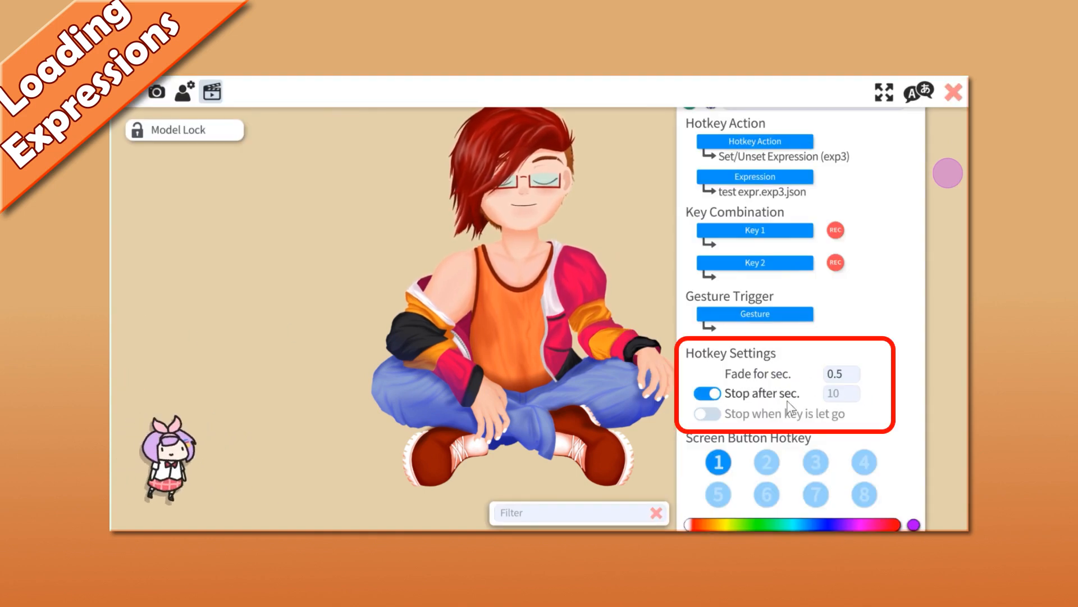
{"action": "left_click", "coordinate": [835, 394]}
{"action": "type", "text": "2"}
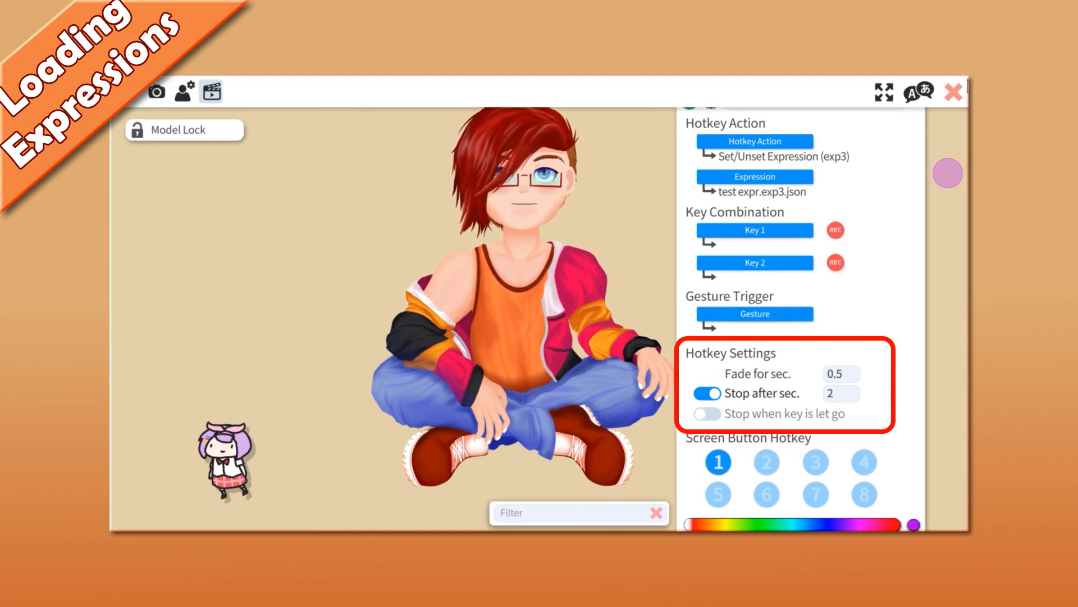
Step: Go to the model view to try the timed hotkey, and turn off Stop after sec. in its settings
{"action": "left_click", "coordinate": [953, 91]}
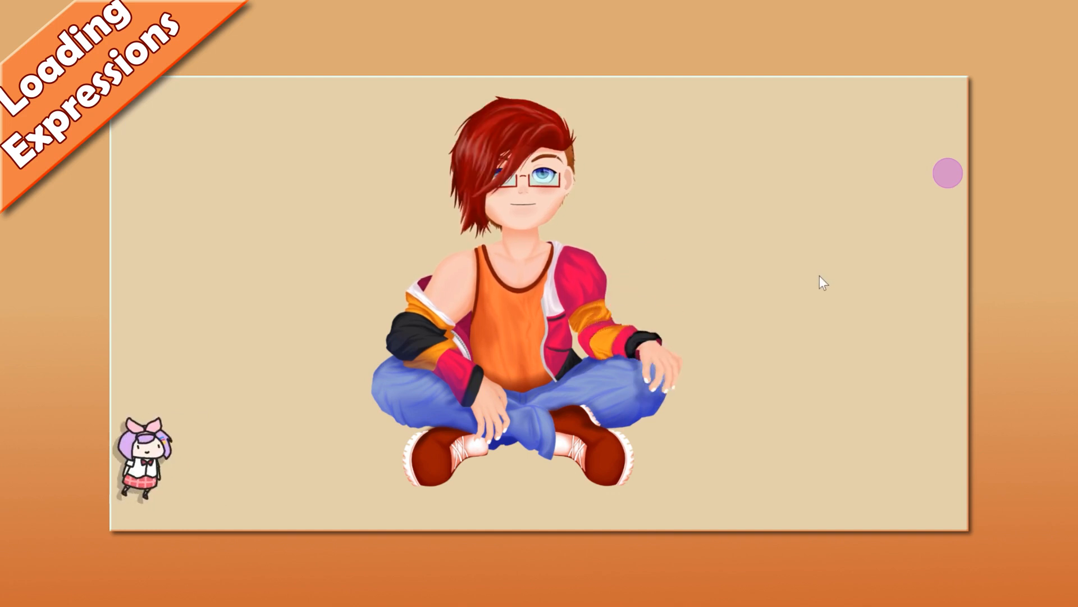
{"action": "double_click", "coordinate": [373, 188]}
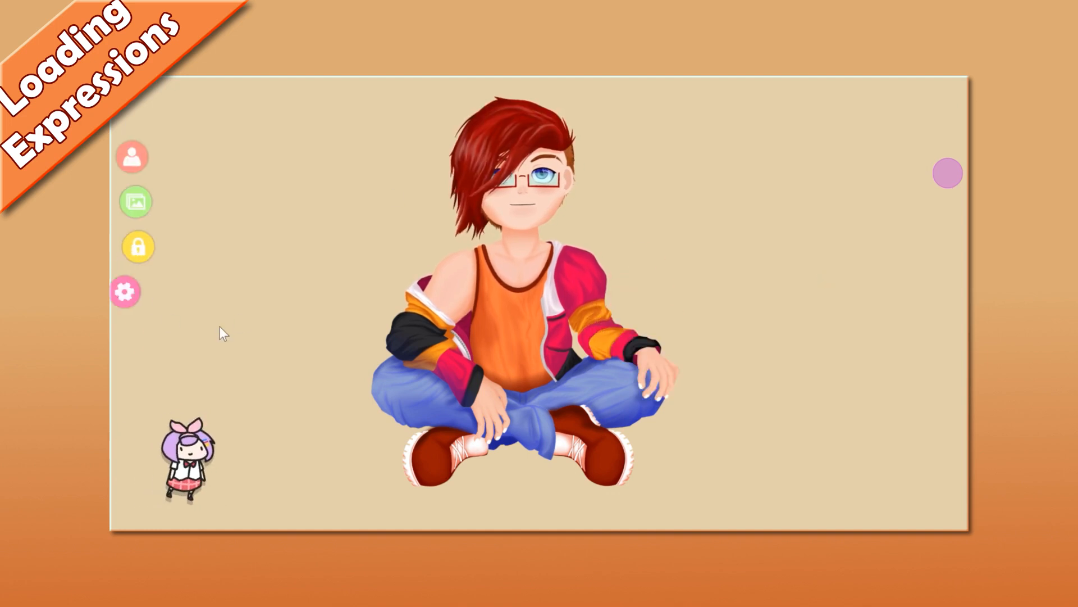
{"action": "left_click", "coordinate": [138, 303]}
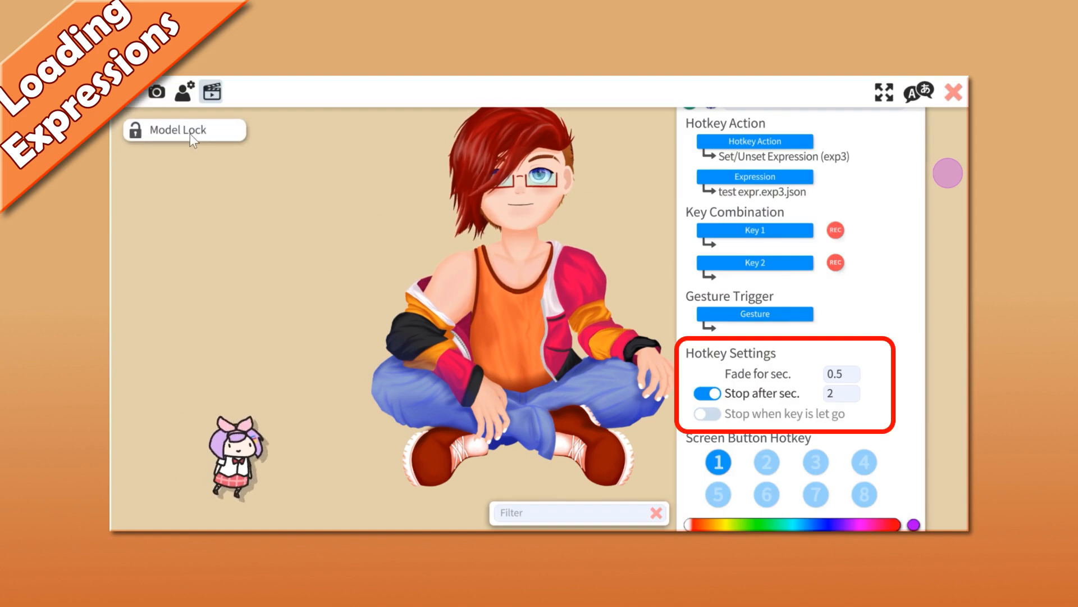
{"action": "left_click", "coordinate": [713, 398]}
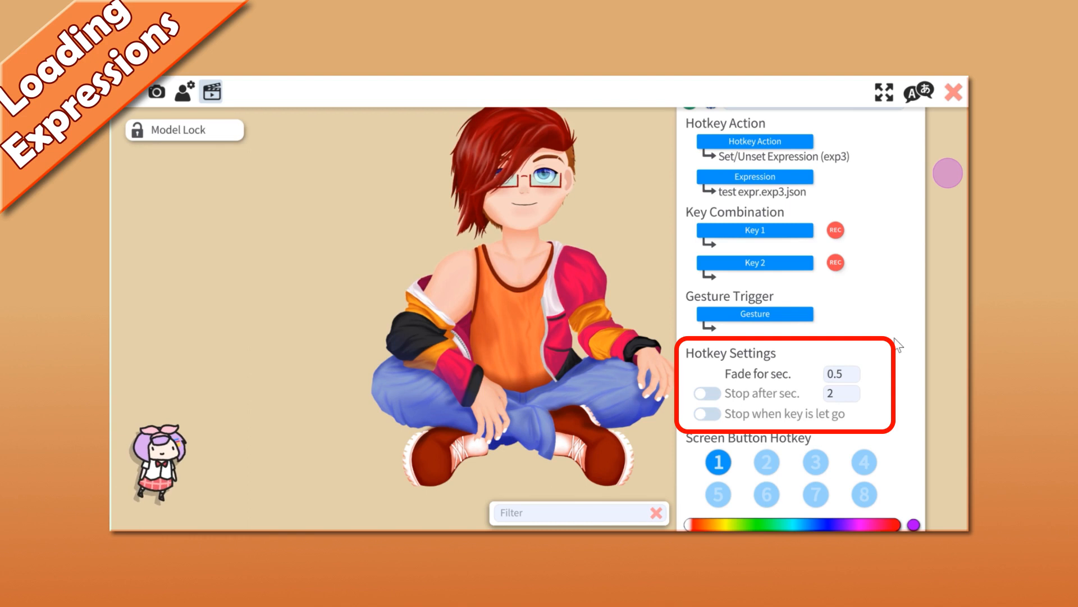
Step: Change the hotkey's action to Play Animation (motion3) and show its hotkey settings
{"action": "scroll", "coordinate": [897, 343], "scroll_direction": "up", "scroll_amount": 1}
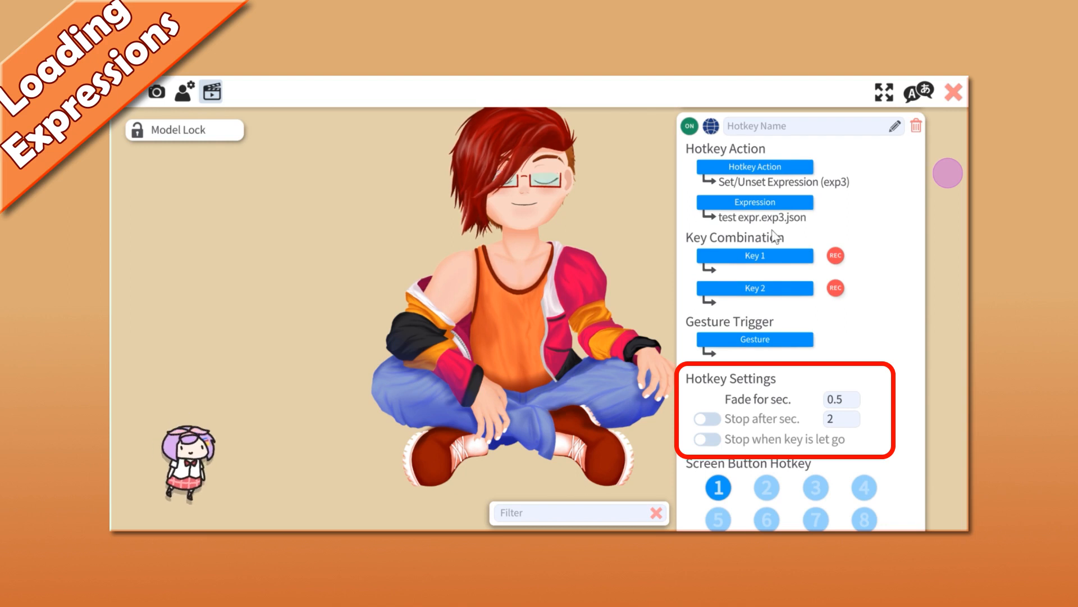
{"action": "left_click", "coordinate": [740, 169]}
{"action": "left_click", "coordinate": [531, 256]}
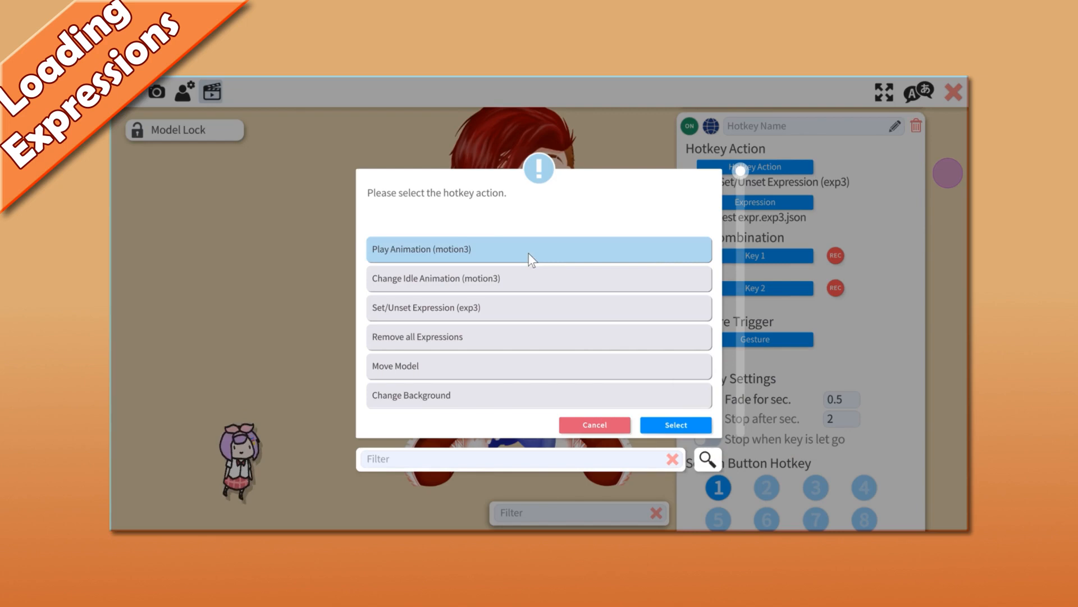
{"action": "left_click", "coordinate": [684, 422]}
{"action": "scroll", "coordinate": [778, 247], "scroll_direction": "down", "scroll_amount": 2}
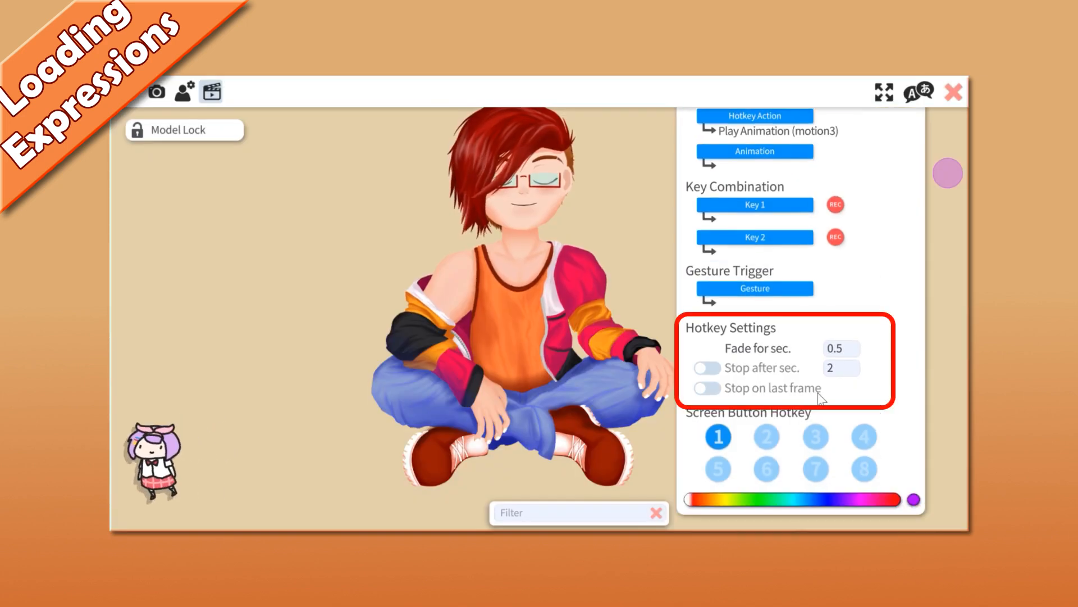